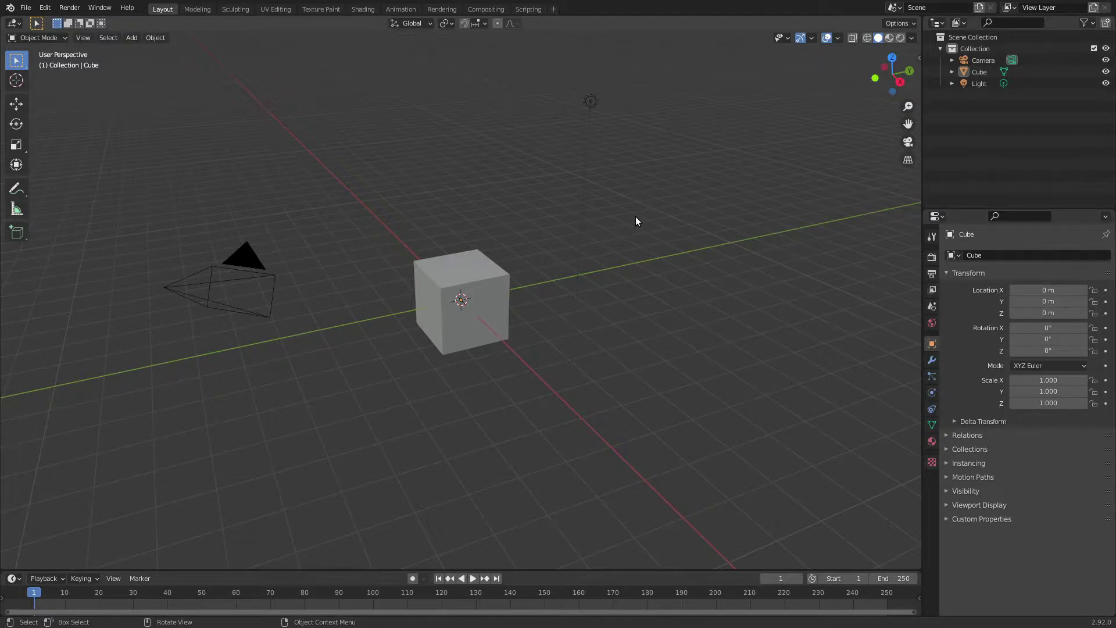
Start the Shortcut VUr input display docked to the right, and hide the sidebar.
key(n)
click(914, 198)
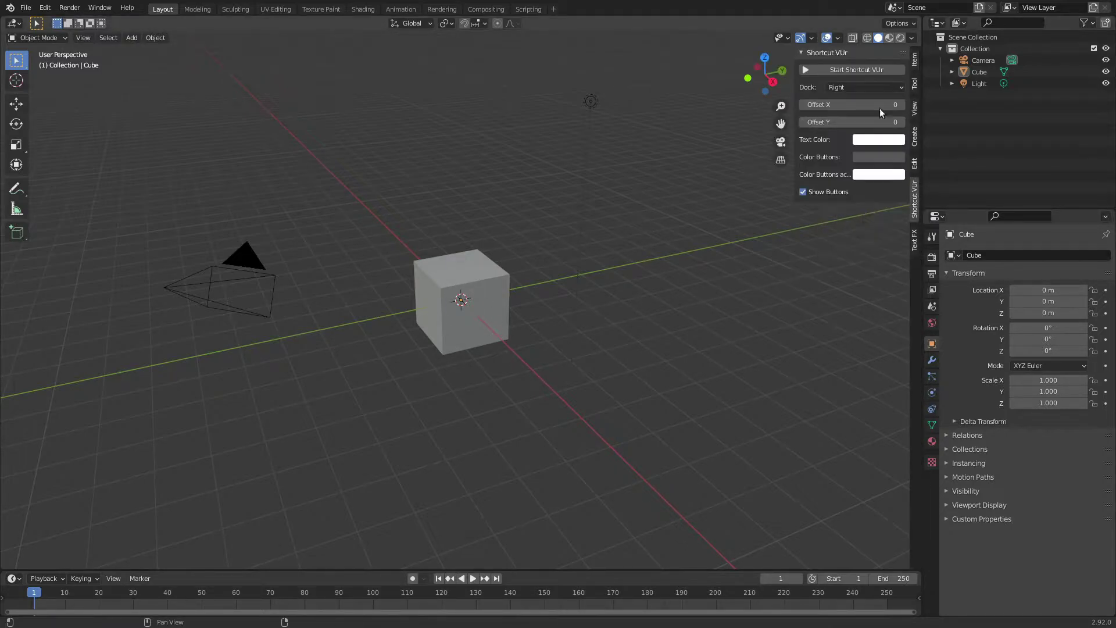
click(867, 65)
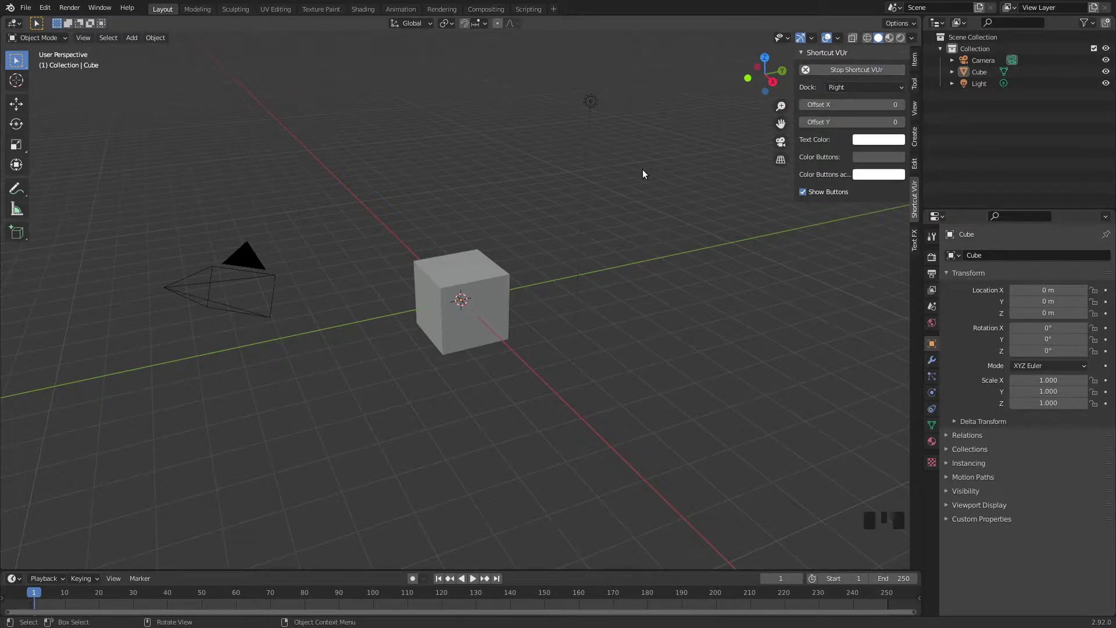
key(n)
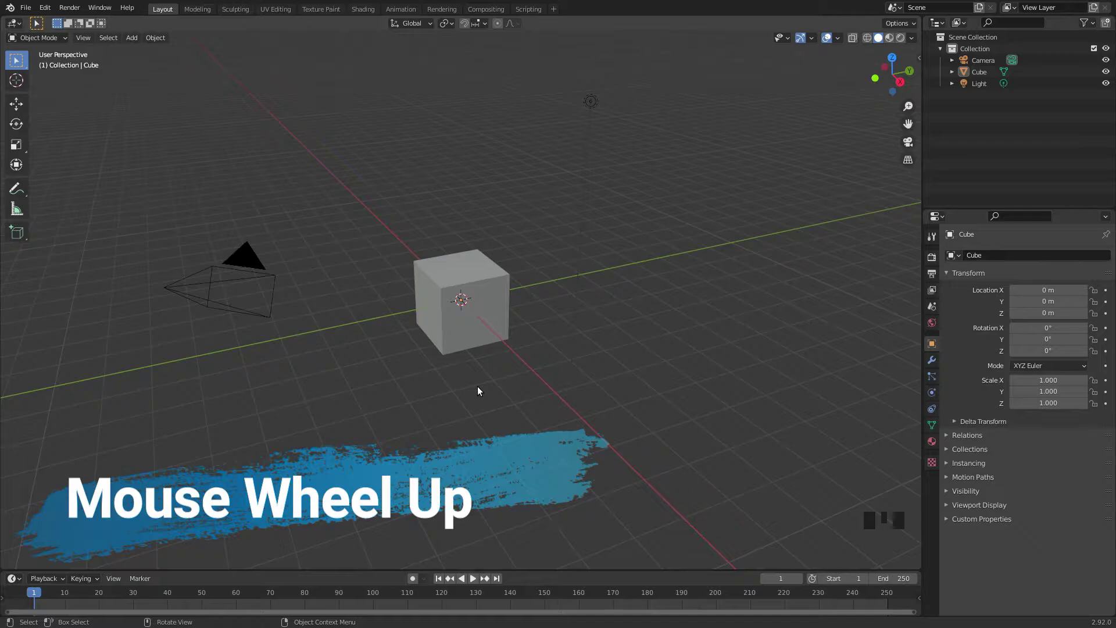
Zoom in and out repeatedly to examine the default cube up close and from a distance.
scroll(477, 386, up, 2)
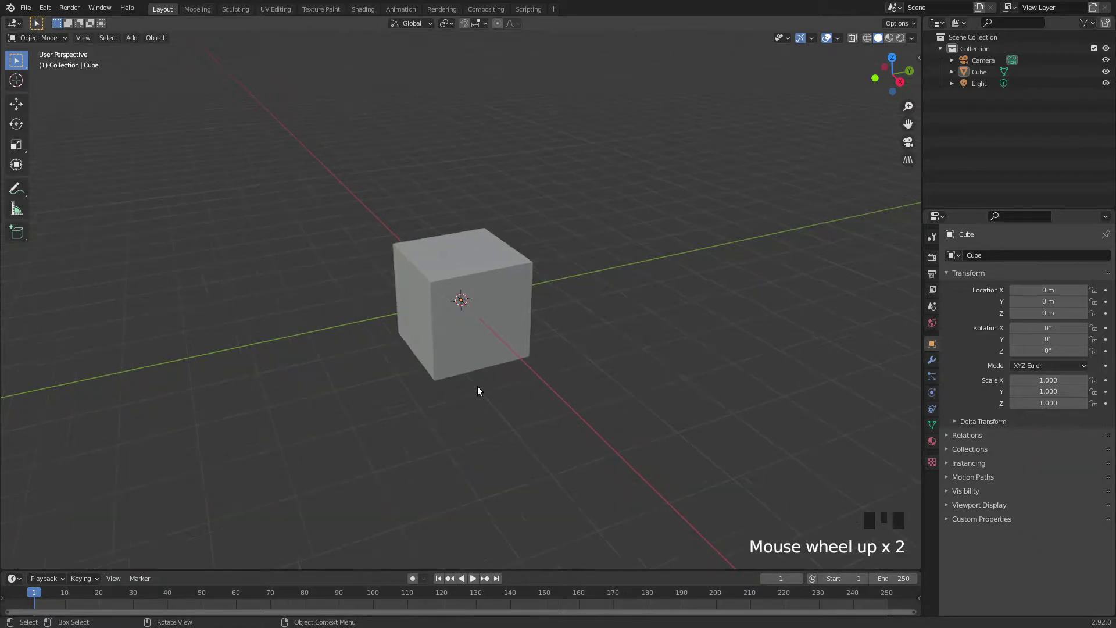
scroll(477, 388, up, 3)
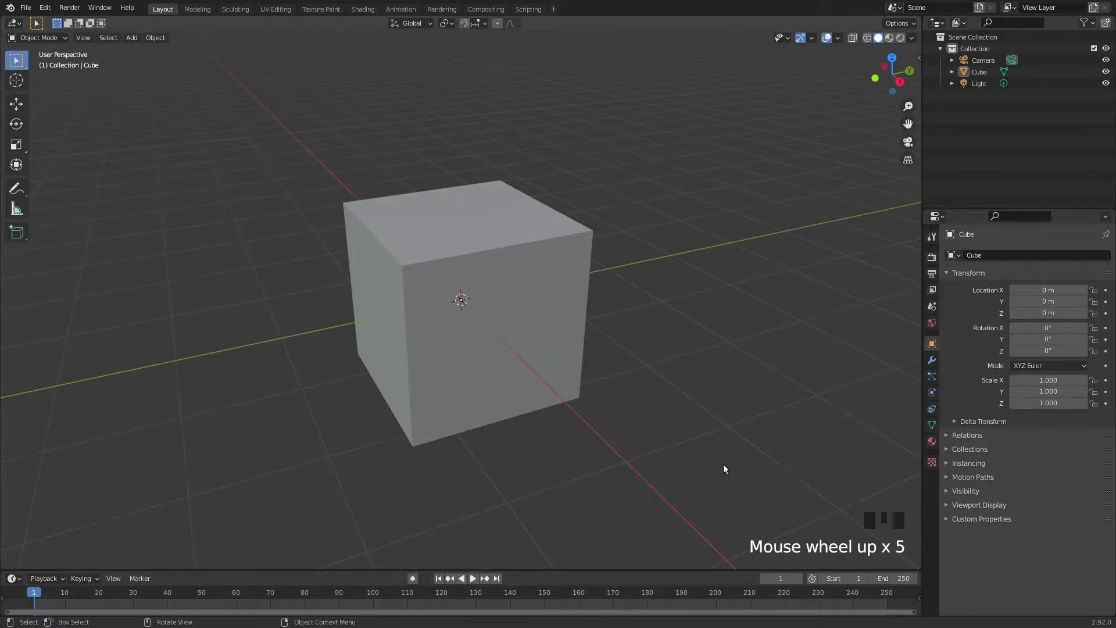
scroll(683, 450, up, 5)
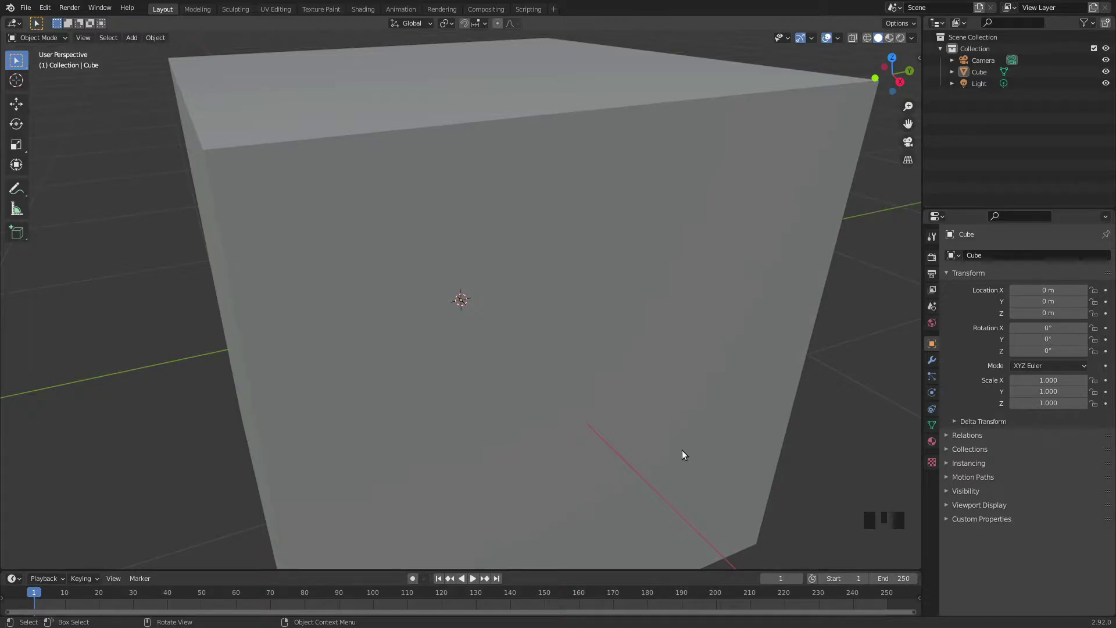
scroll(682, 450, down, 2)
scroll(682, 453, down, 5)
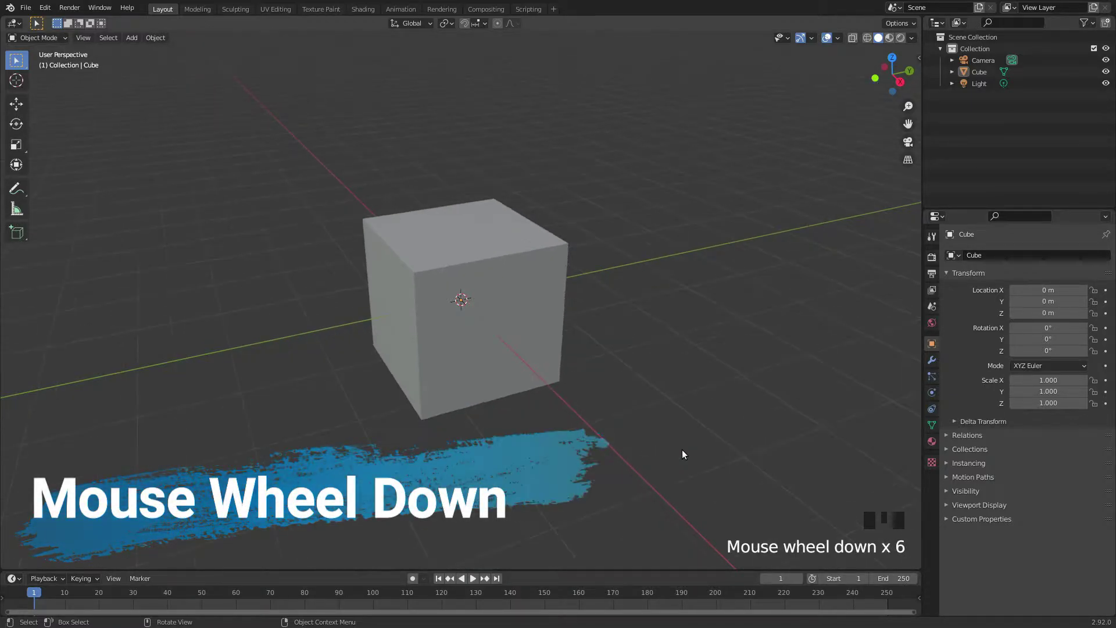
scroll(682, 451, down, 4)
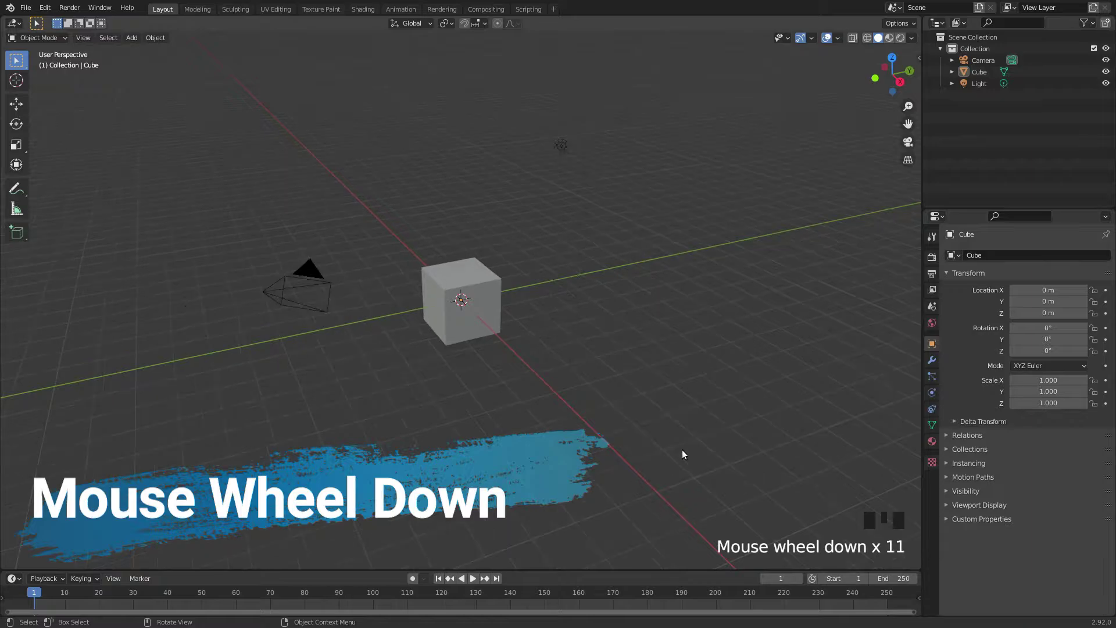
scroll(688, 447, up, 8)
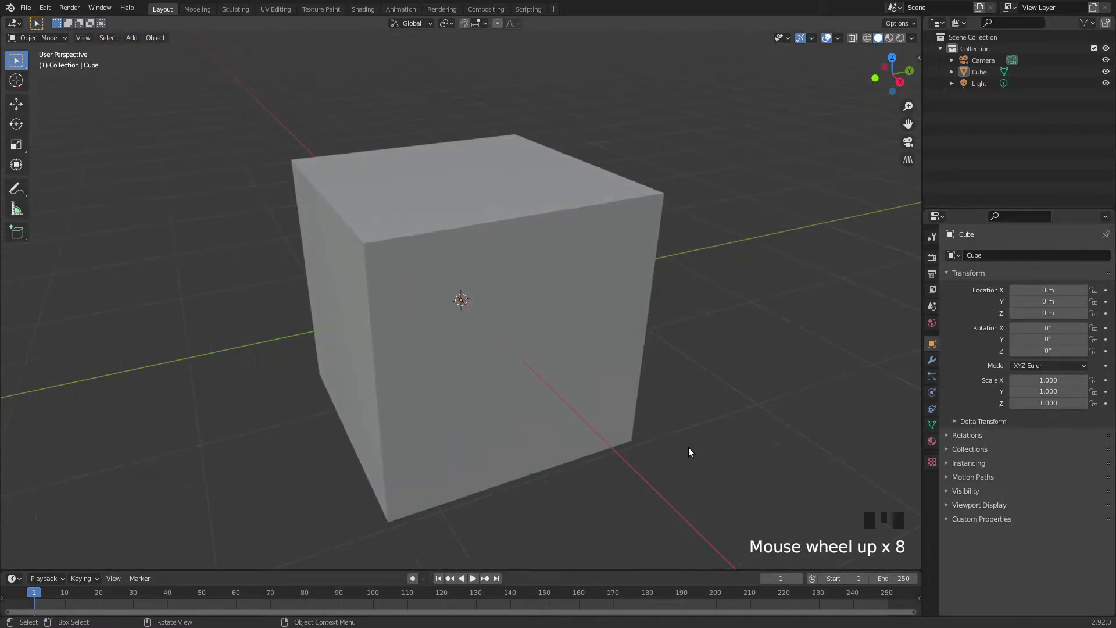
scroll(688, 447, down, 9)
scroll(688, 449, up, 11)
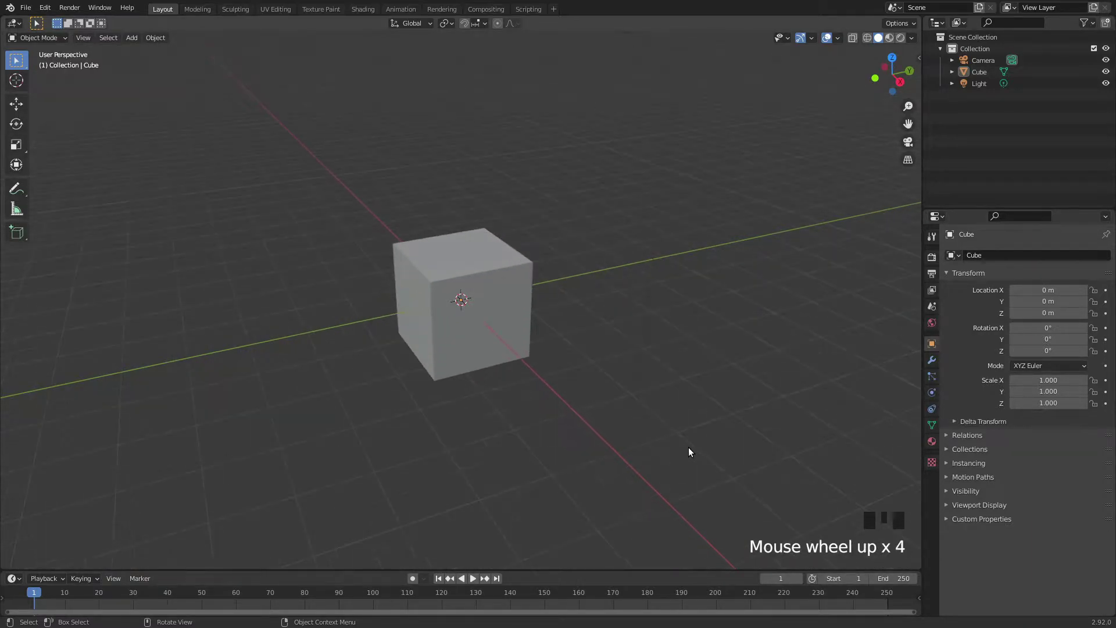
scroll(688, 447, down, 11)
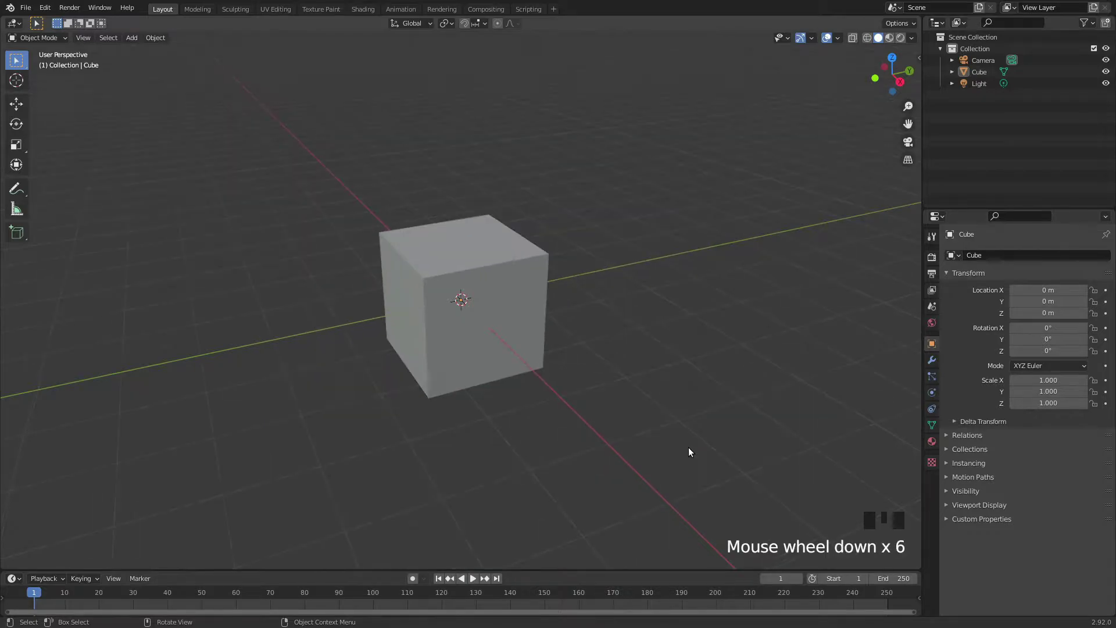
scroll(688, 447, up, 11)
scroll(688, 447, up, 5)
scroll(688, 447, down, 10)
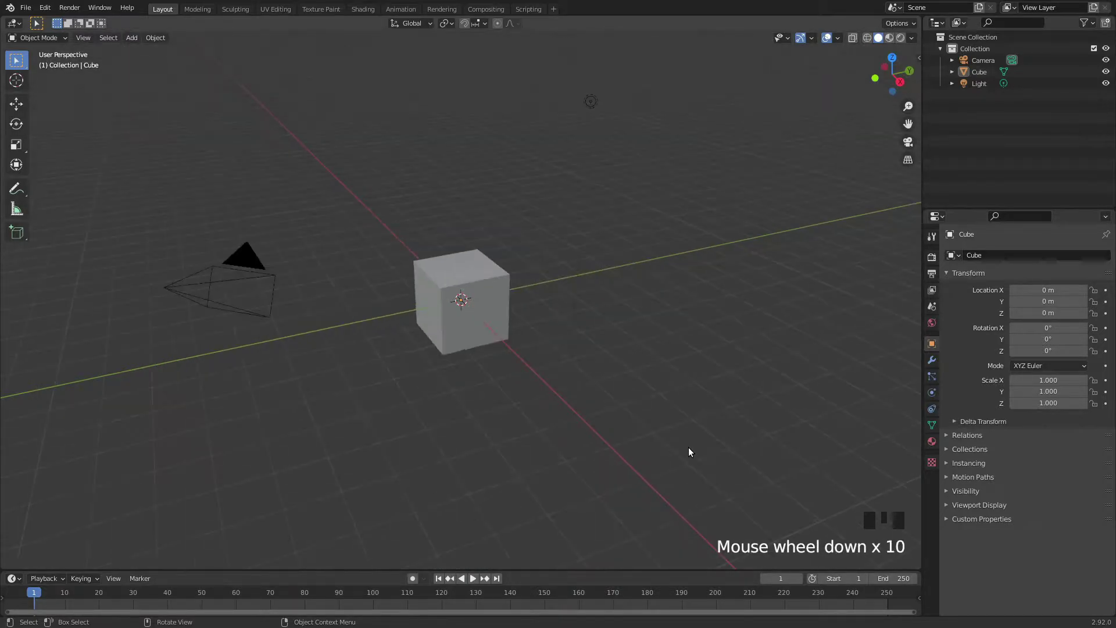
scroll(688, 447, up, 6)
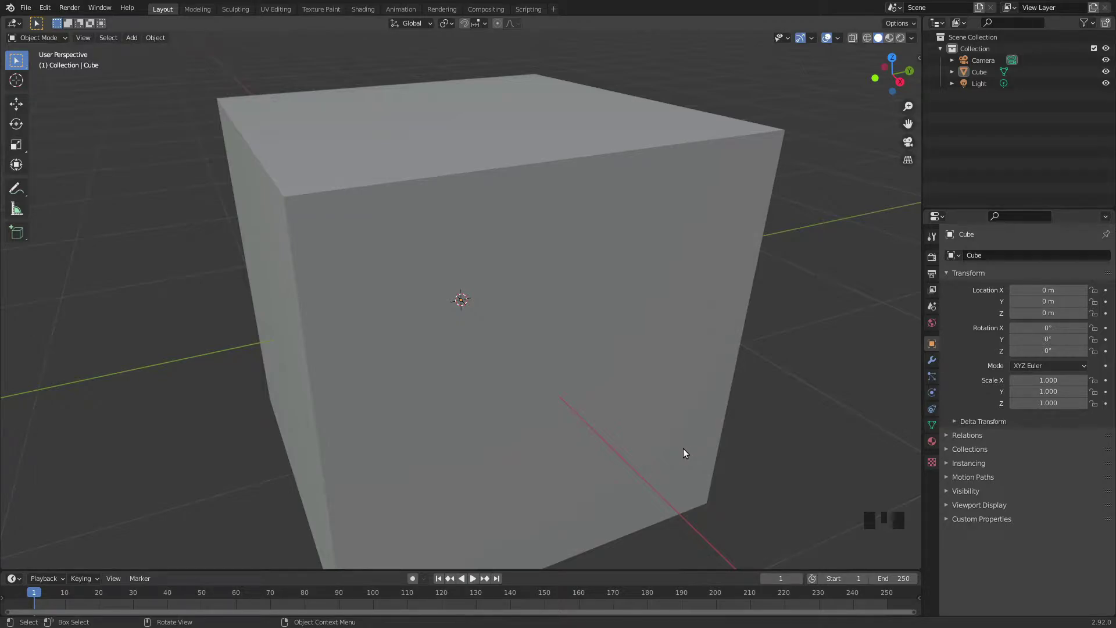
click(683, 449)
scroll(630, 342, down, 10)
scroll(617, 369, up, 7)
scroll(617, 369, down, 10)
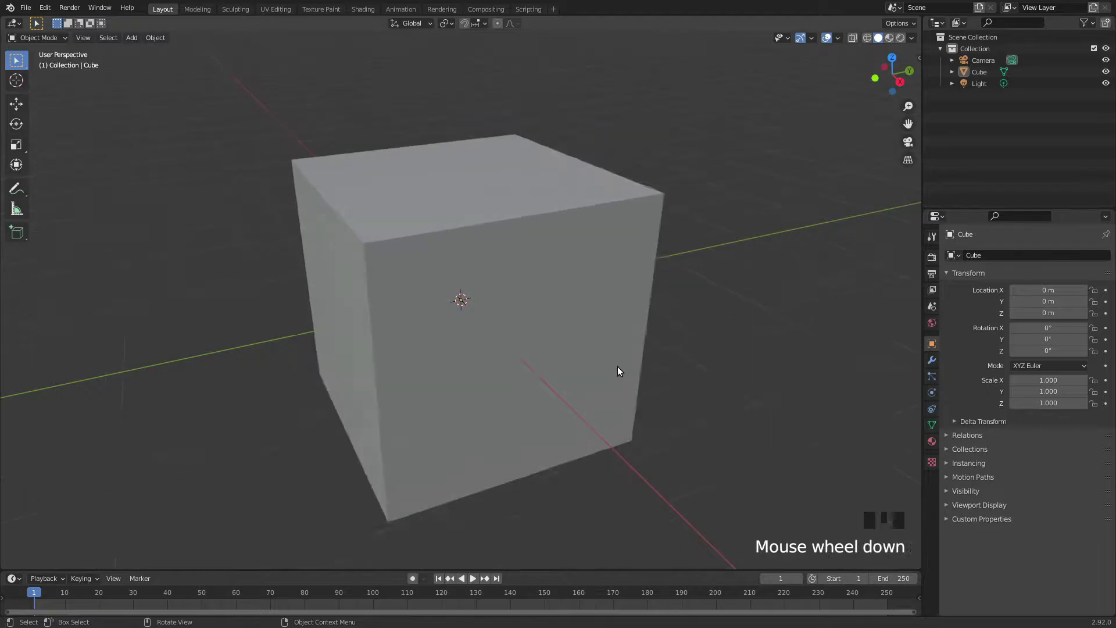
scroll(617, 371, up, 7)
scroll(617, 371, down, 6)
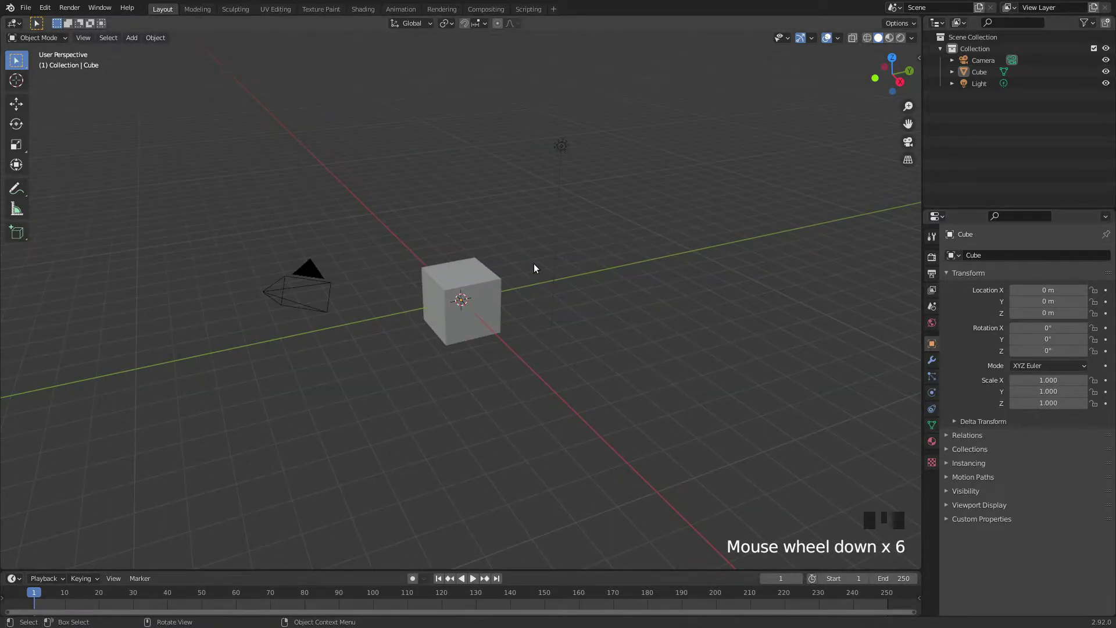
scroll(493, 316, up, 3)
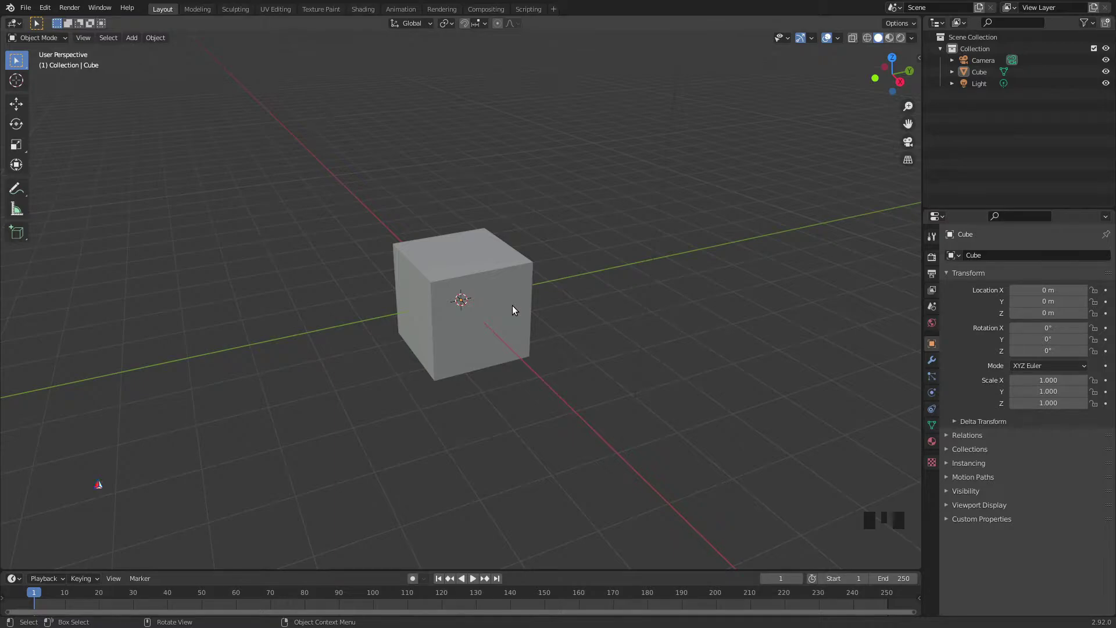
Orbit around the cube while zooming in and out to inspect it from different sides and heights.
middle_drag(512, 306, 357, 361)
scroll(367, 359, down, 5)
middle_drag(439, 337, 530, 172)
scroll(544, 232, up, 9)
middle_drag(535, 311, 590, 428)
scroll(591, 428, down, 10)
middle_drag(591, 375, 506, 361)
scroll(702, 398, up, 6)
scroll(701, 398, down, 1)
scroll(701, 400, down, 6)
scroll(611, 359, up, 3)
scroll(612, 362, up, 4)
scroll(568, 333, up, 12)
scroll(568, 336, down, 19)
scroll(508, 364, up, 4)
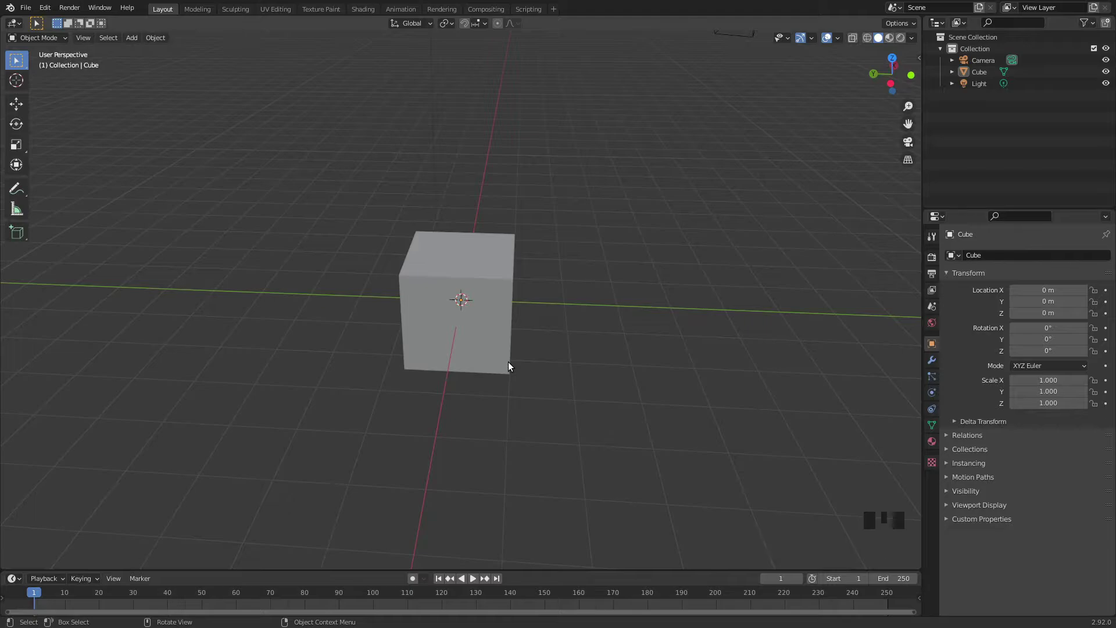
scroll(649, 256, down, 3)
middle_drag(629, 242, 670, 256)
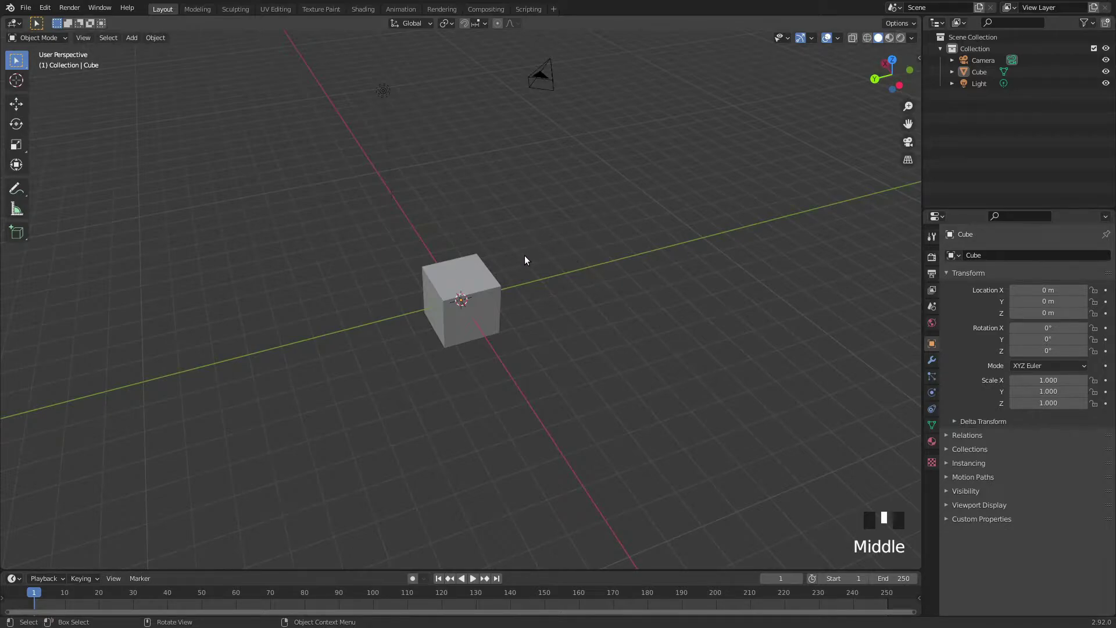
scroll(524, 256, up, 7)
middle_drag(354, 261, 454, 244)
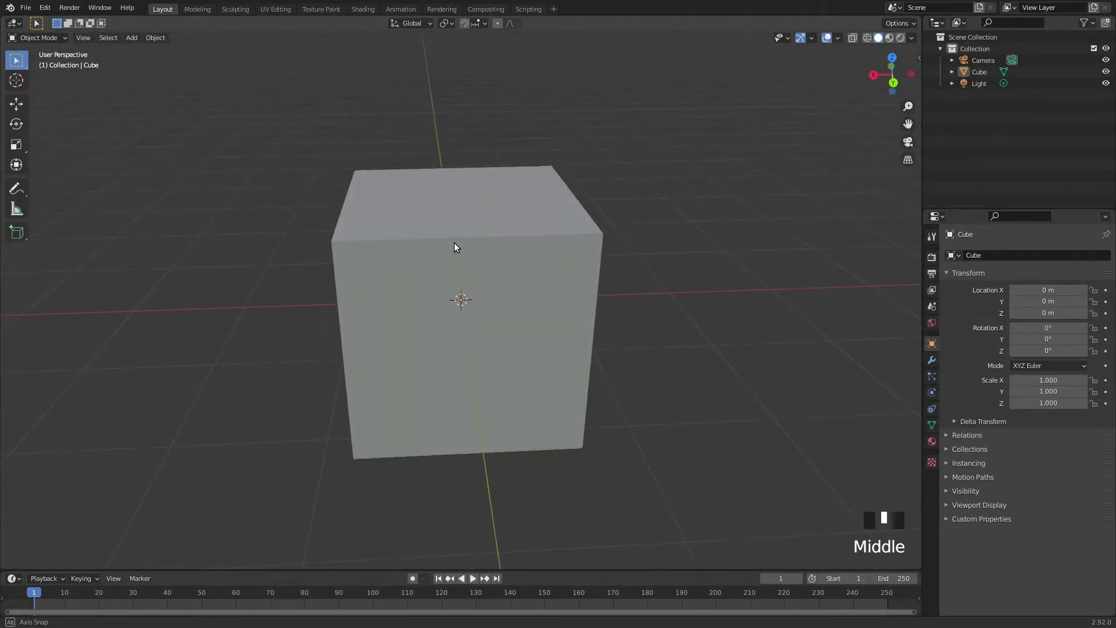
scroll(448, 245, down, 8)
middle_click(602, 204)
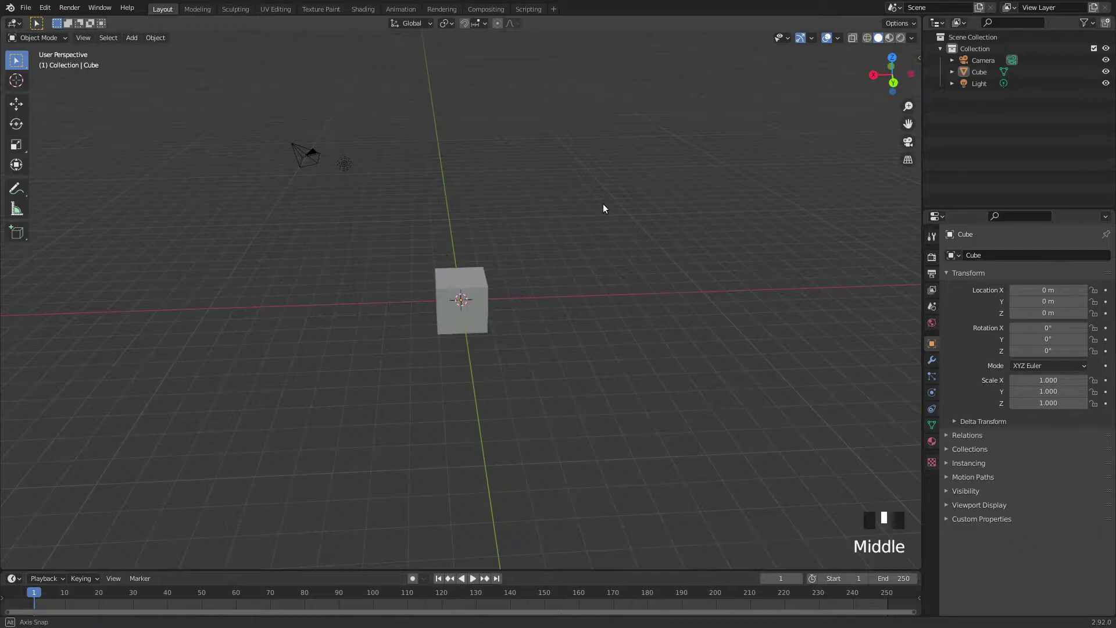
middle_drag(603, 208, 498, 210)
middle_drag(522, 271, 796, 234)
scroll(652, 255, up, 5)
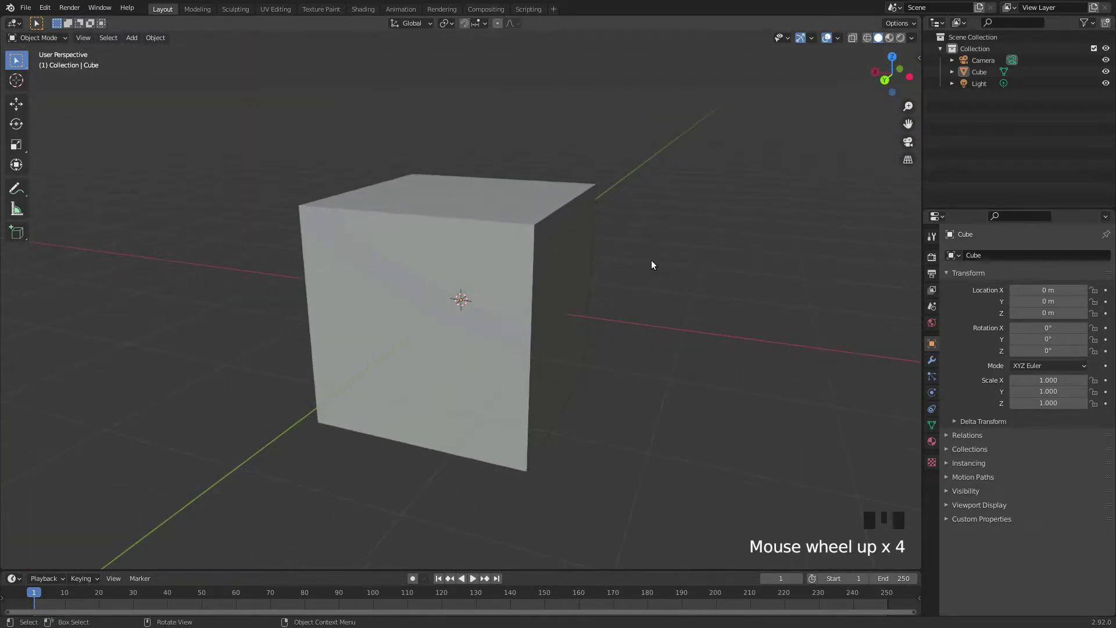
Bring up the object context menu over the cube, dismiss it without choosing a command, and select the cube.
right_click(450, 276)
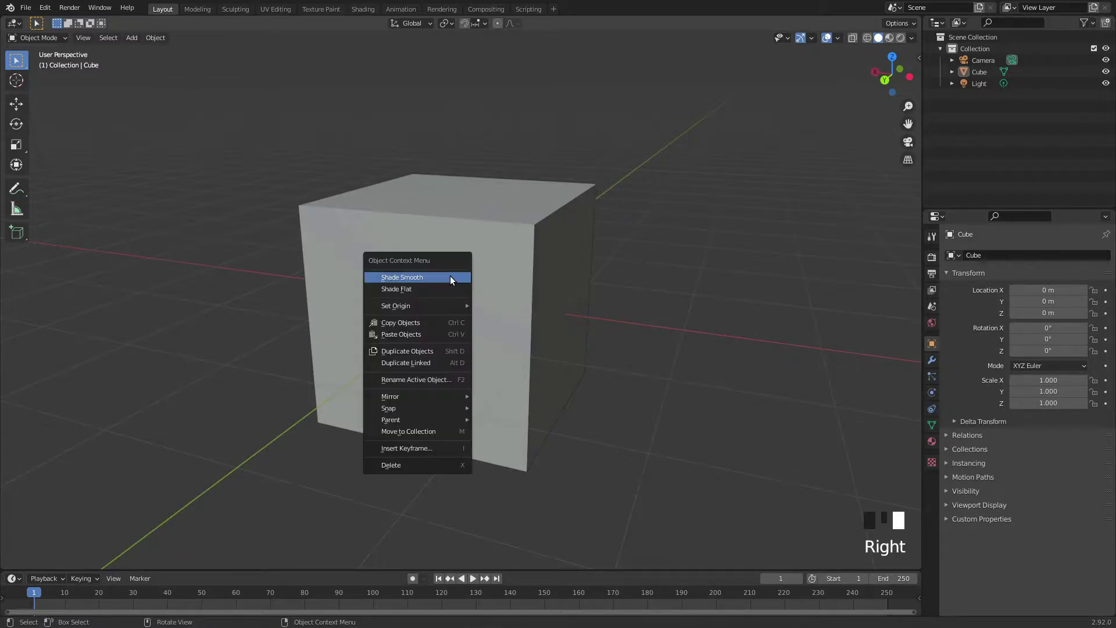
click(498, 270)
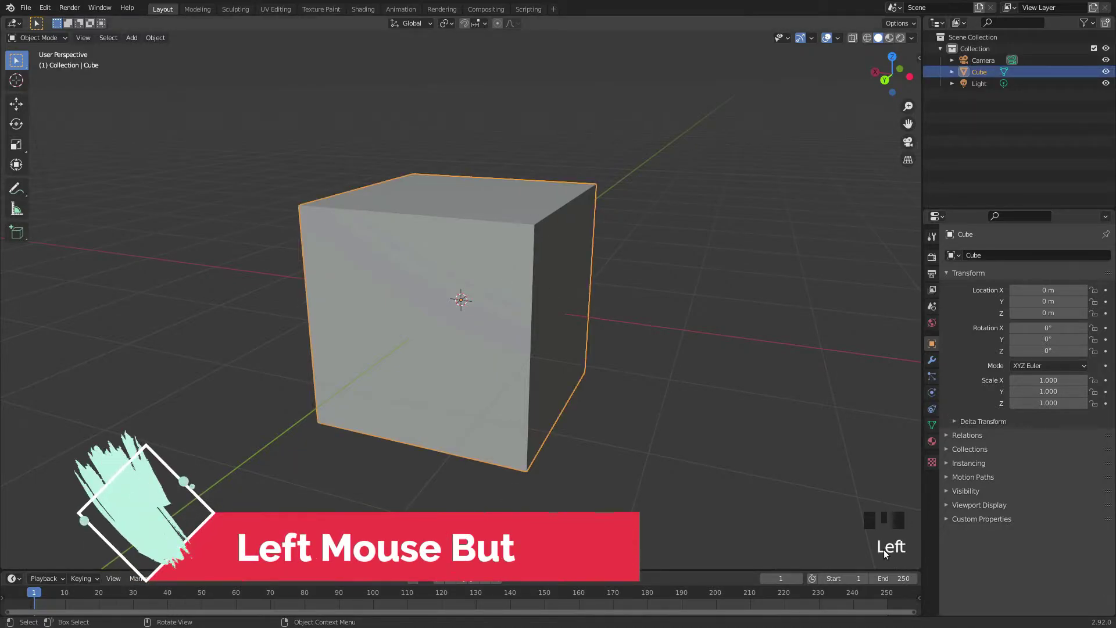
click(623, 405)
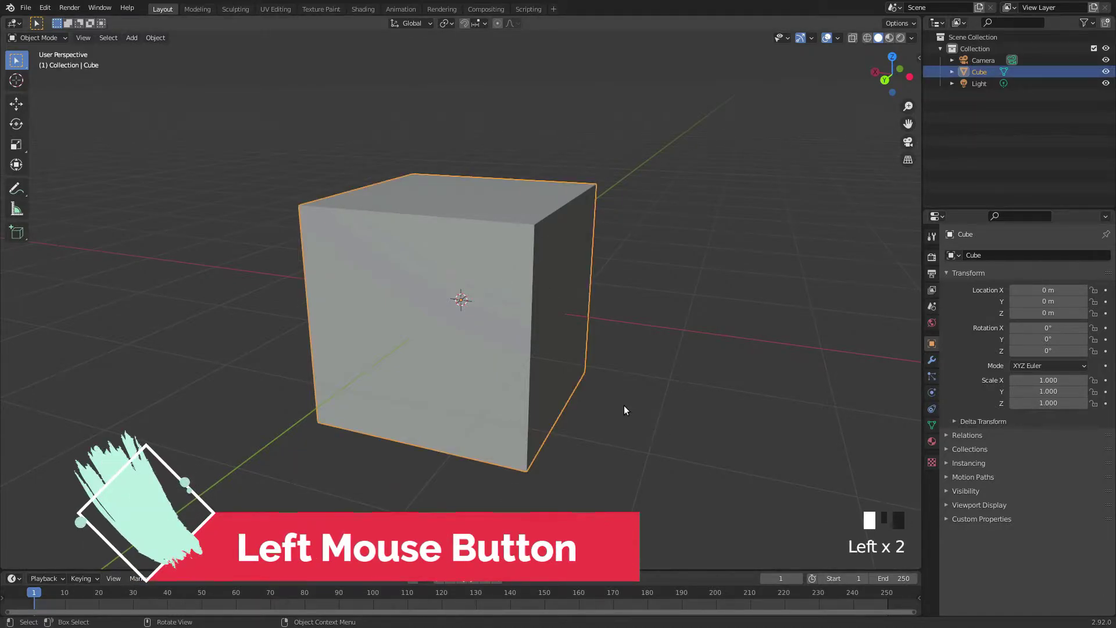
click(473, 356)
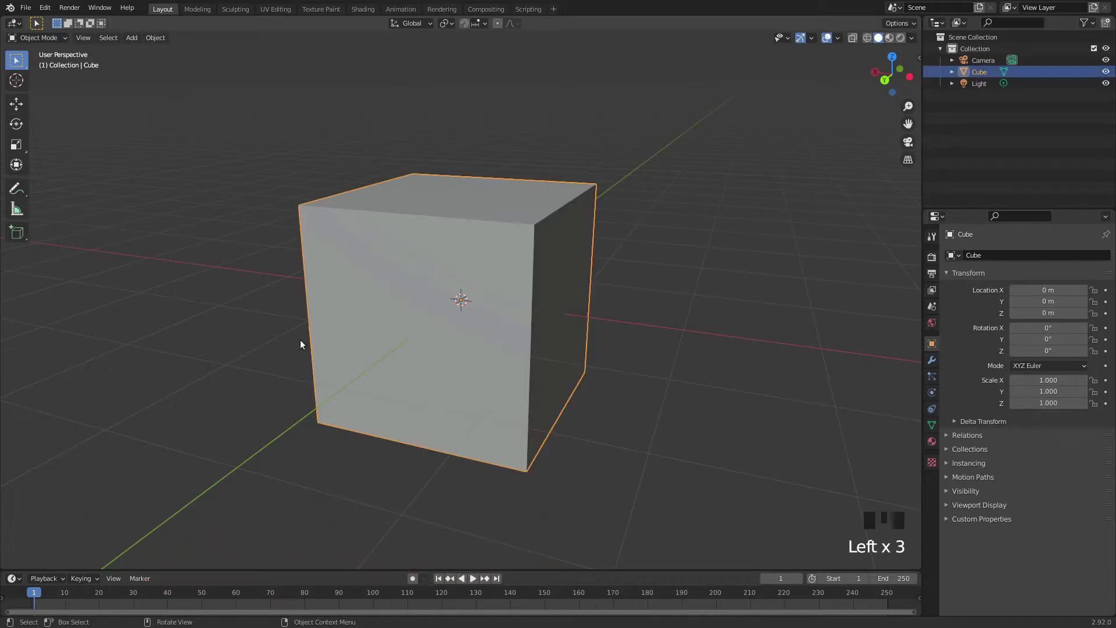
Deselect the cube and select it again.
scroll(561, 301, down, 3)
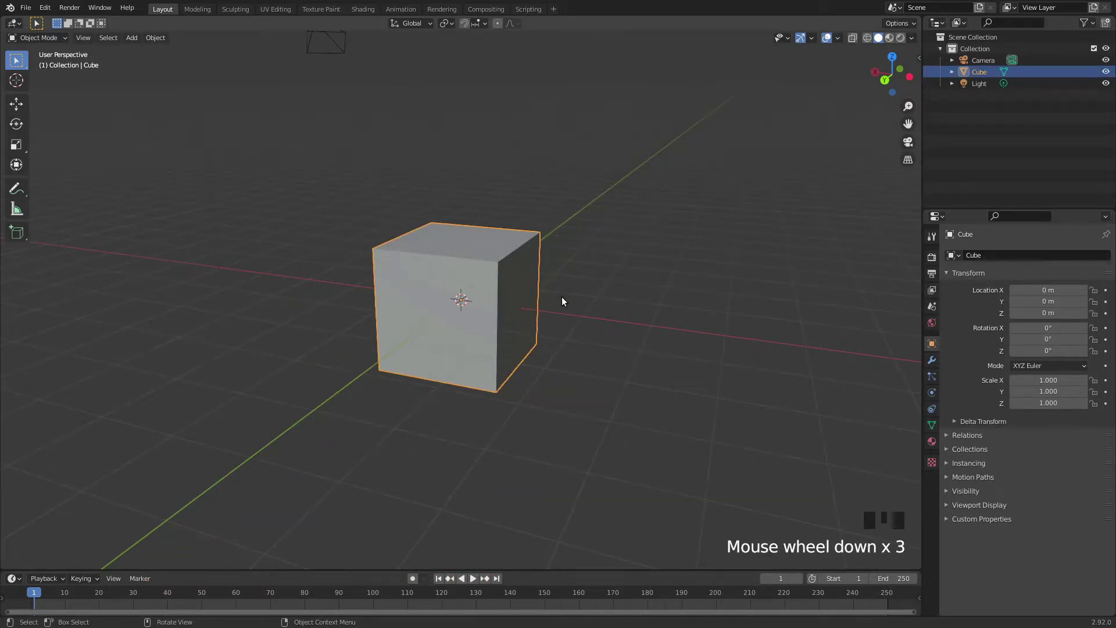
scroll(562, 298, down, 2)
middle_drag(561, 294, 403, 238)
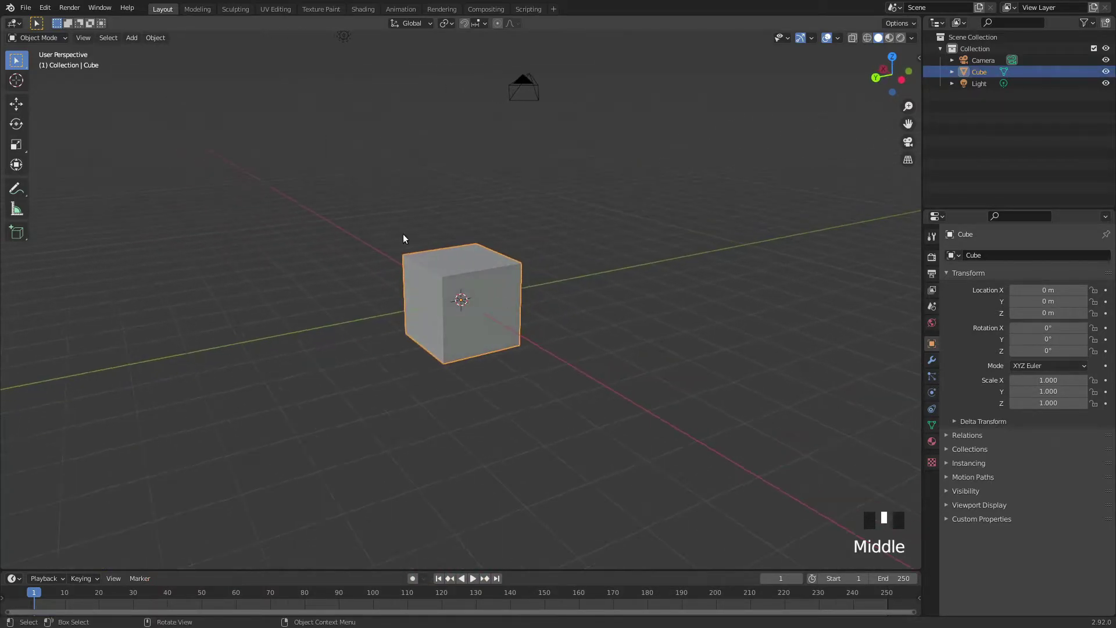
middle_drag(437, 350, 529, 325)
scroll(529, 325, up, 4)
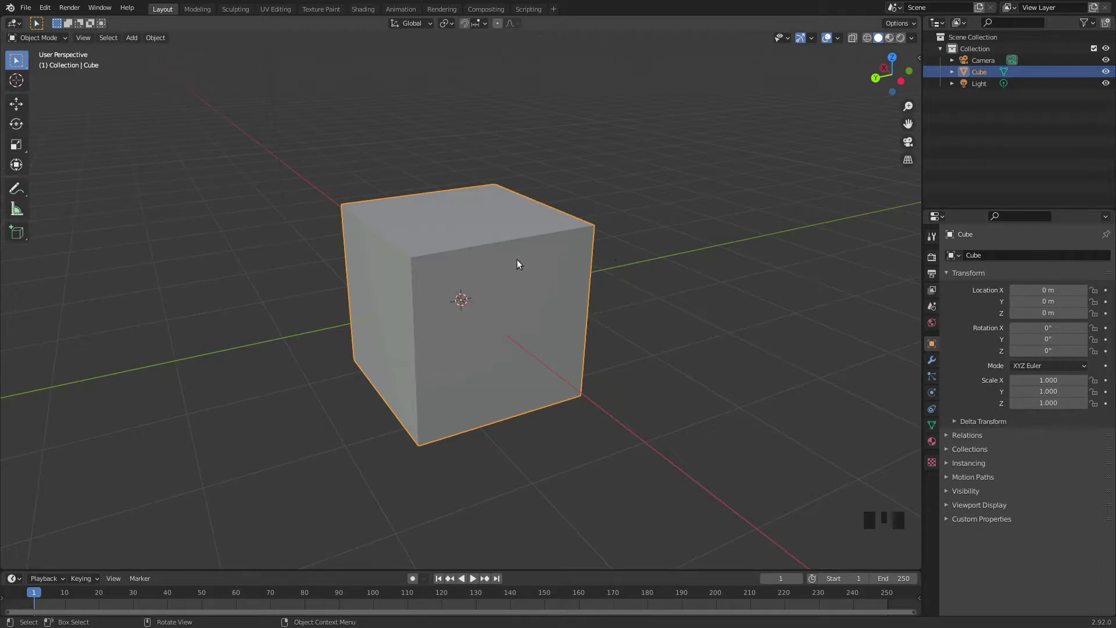
click(179, 184)
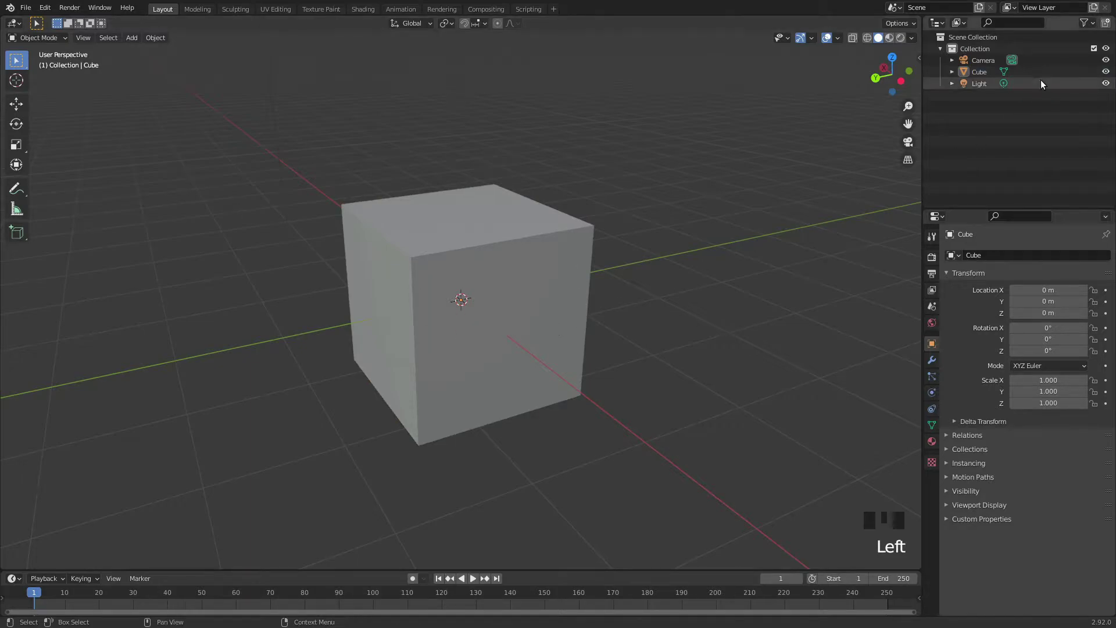
click(544, 299)
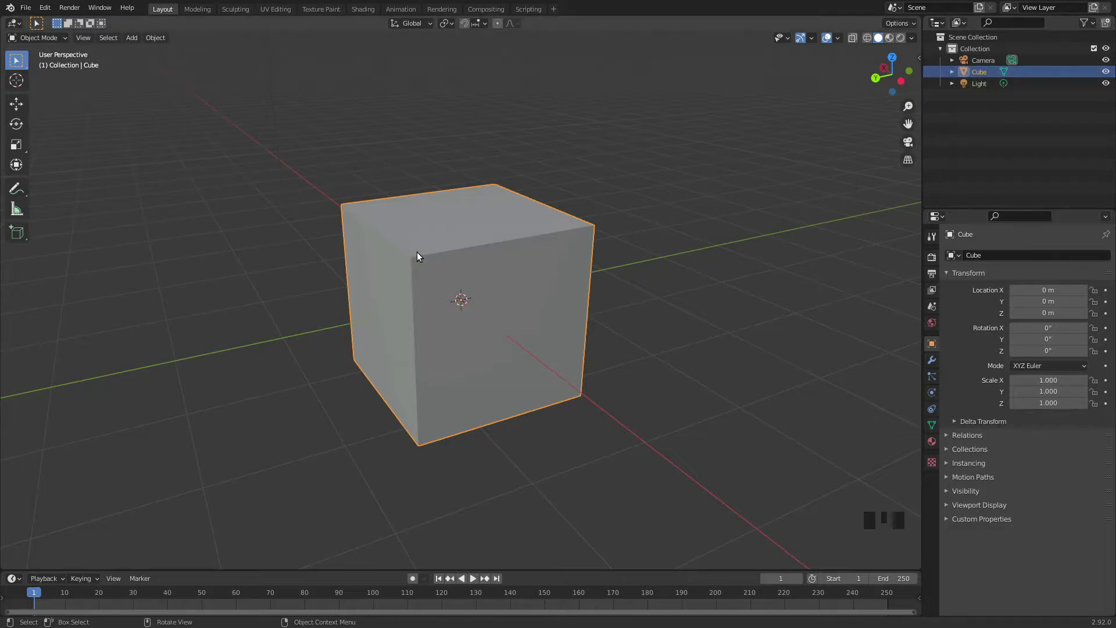
Examine the selected cube together with the light and camera from several angles and distances.
scroll(736, 294, down, 1)
scroll(735, 295, up, 1)
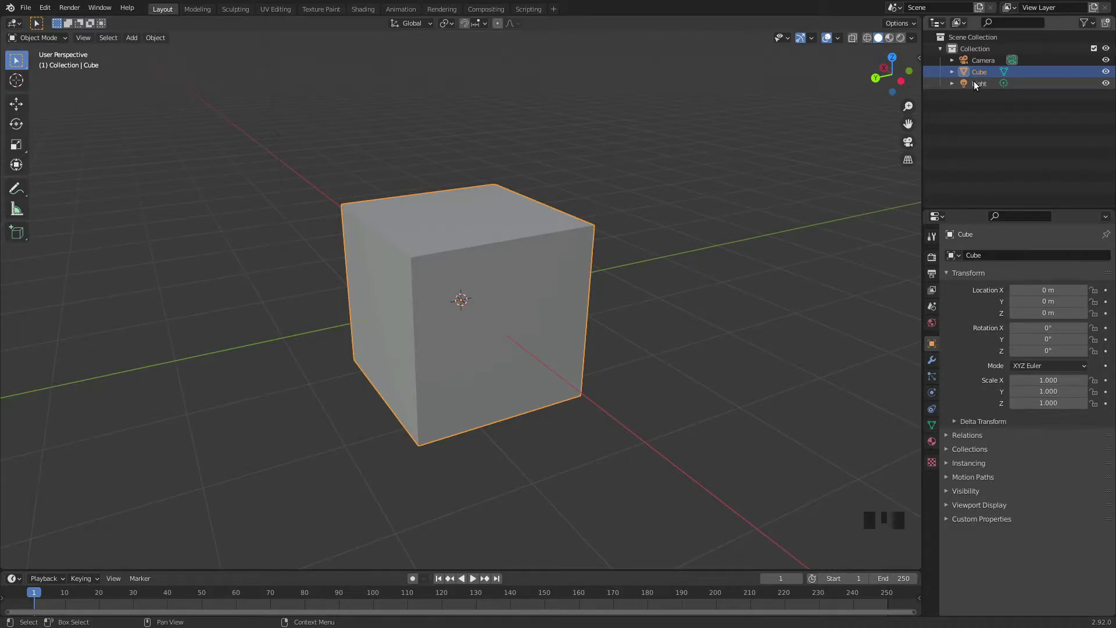
scroll(645, 288, down, 7)
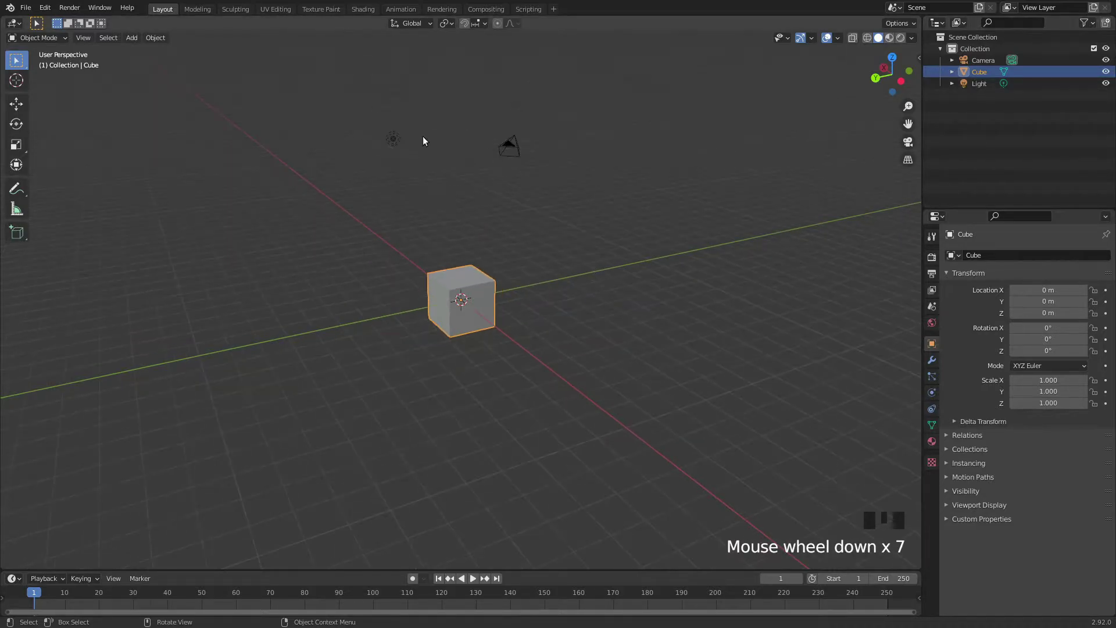
middle_drag(423, 141, 572, 230)
scroll(531, 238, up, 3)
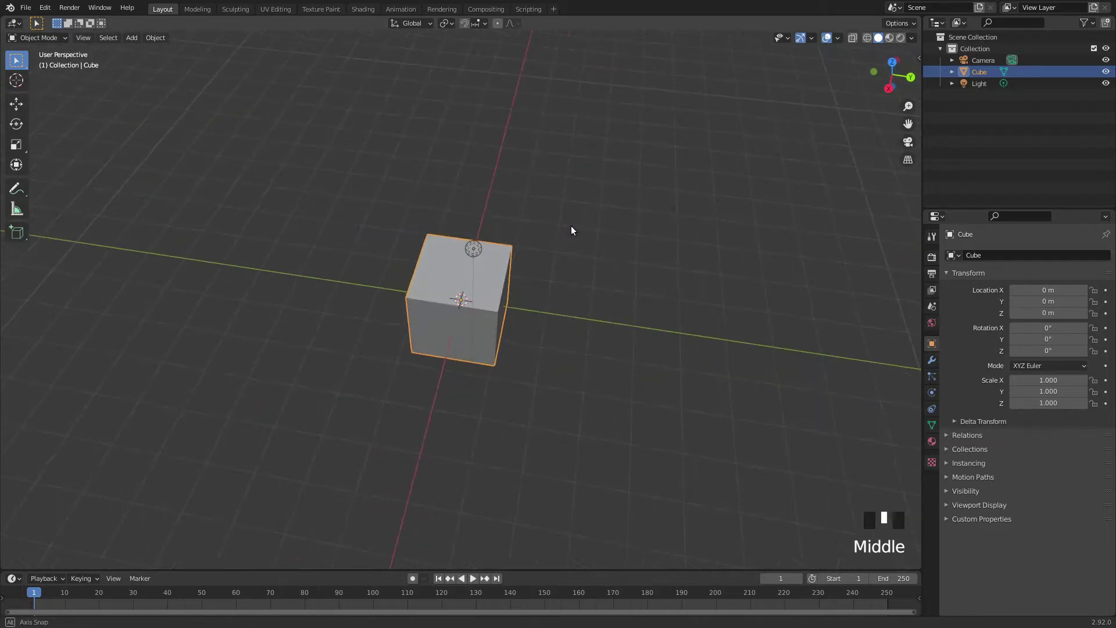
scroll(510, 252, up, 2)
middle_drag(505, 167, 483, 246)
scroll(514, 302, down, 4)
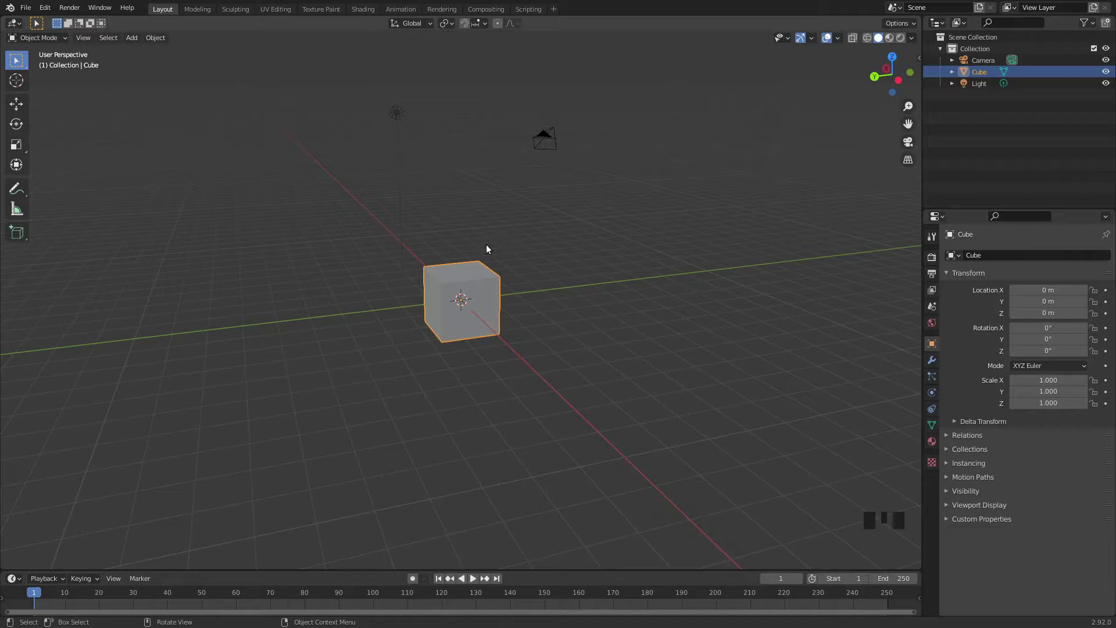
scroll(600, 327, up, 3)
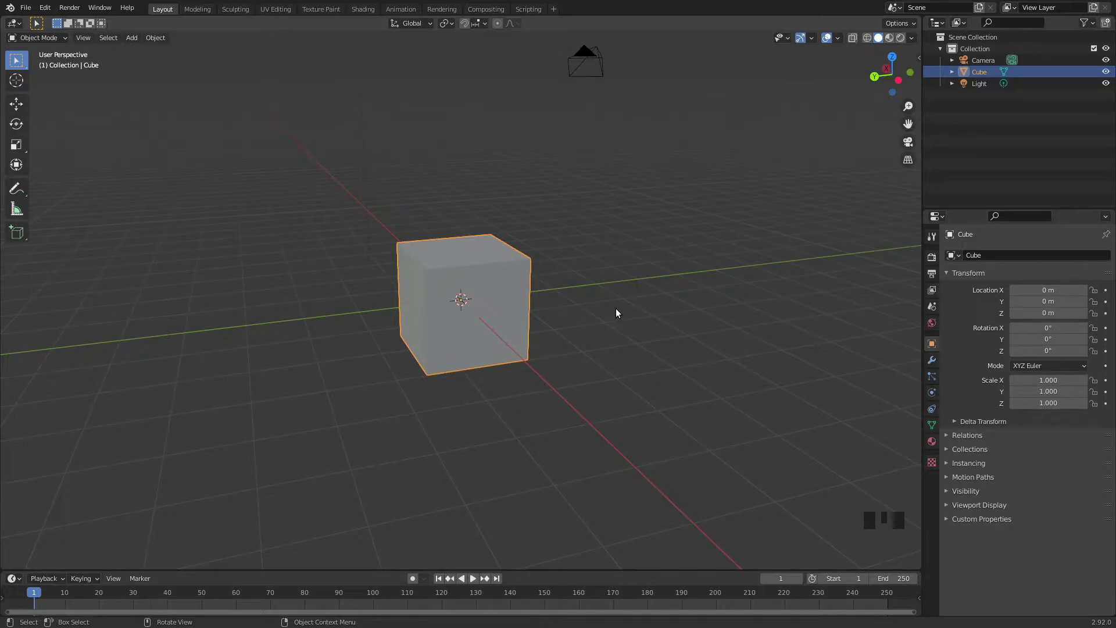
Examine the selected cube from far away and close up, circling it to view its side and top faces.
scroll(611, 312, down, 11)
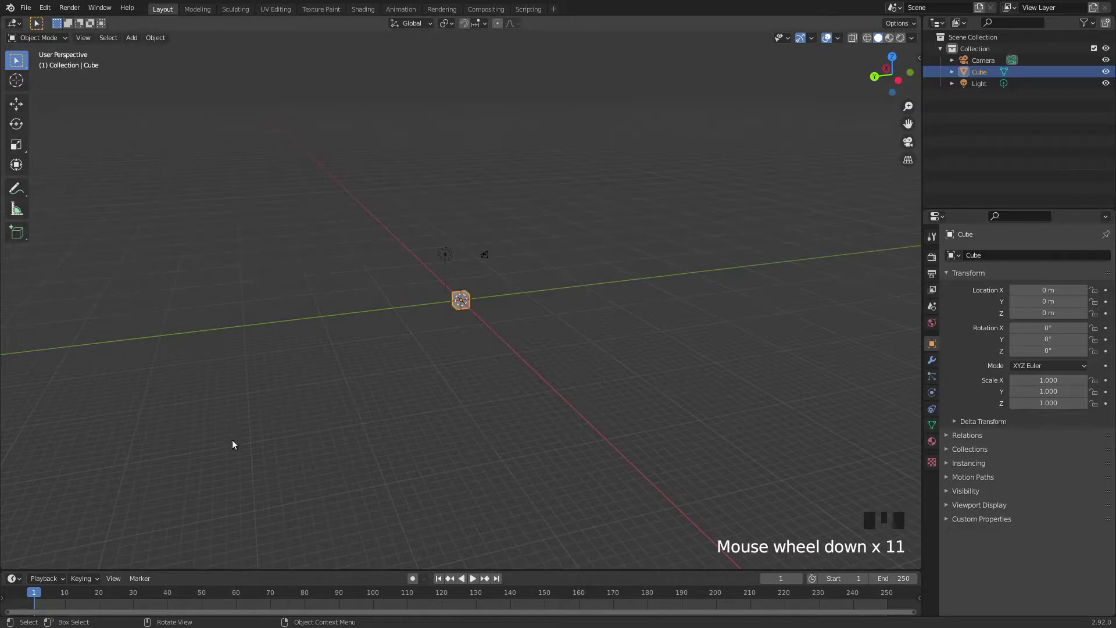
scroll(552, 385, up, 11)
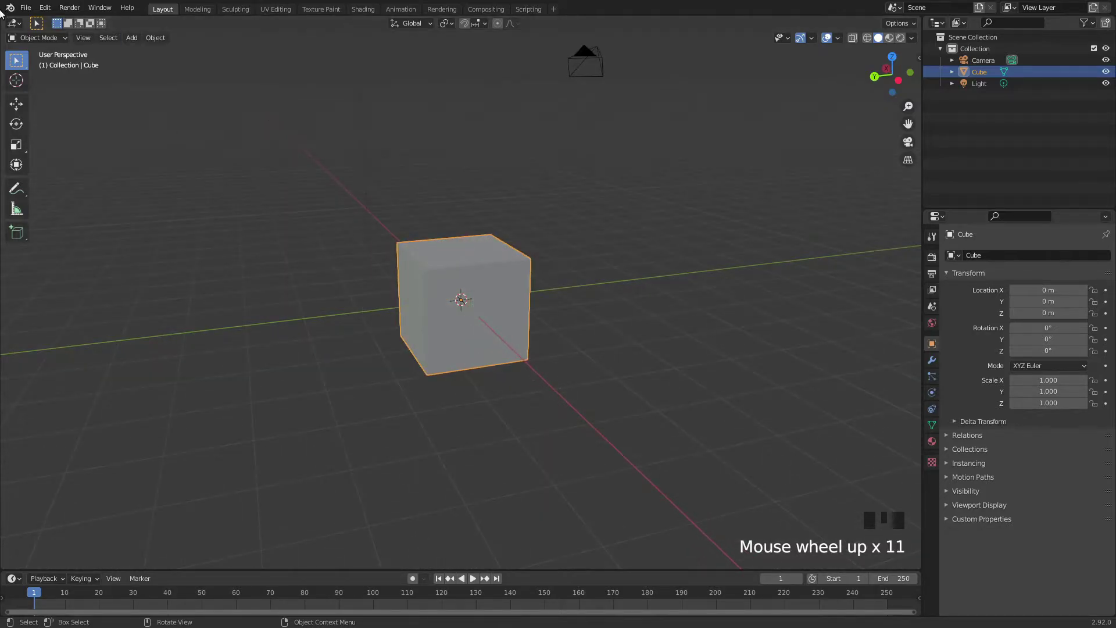
scroll(477, 329, down, 4)
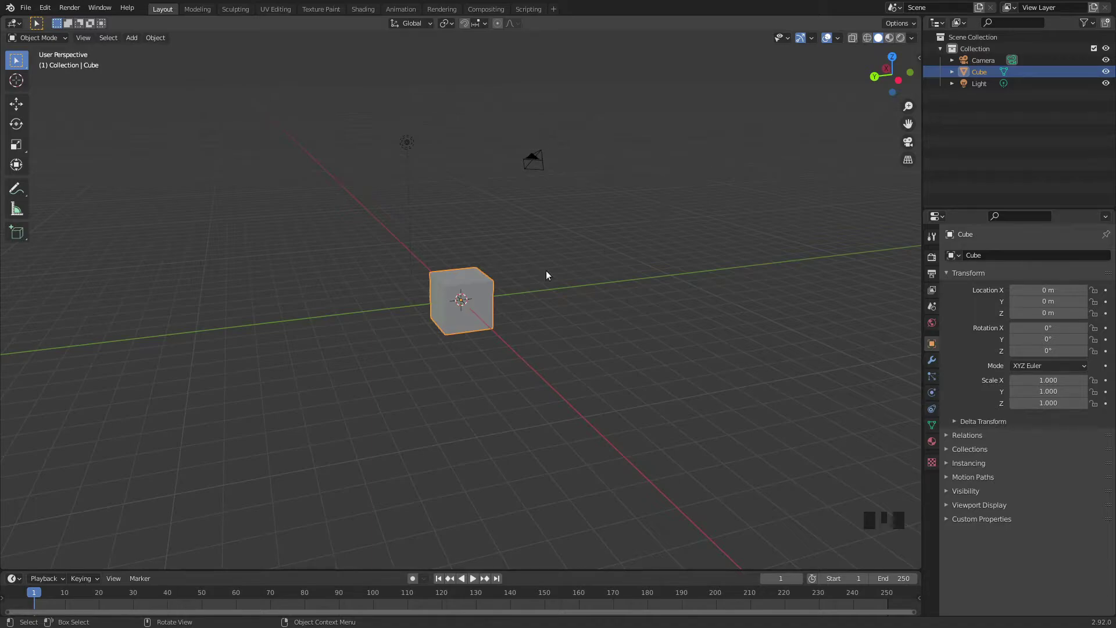
scroll(570, 351, up, 4)
scroll(568, 353, up, 3)
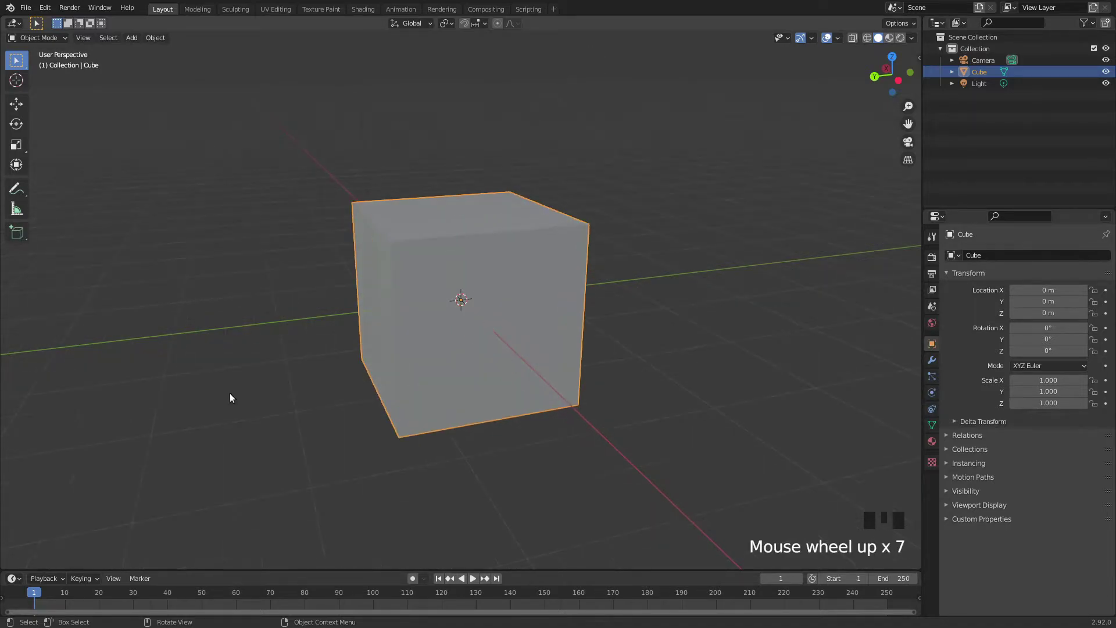
middle_drag(230, 395, 378, 295)
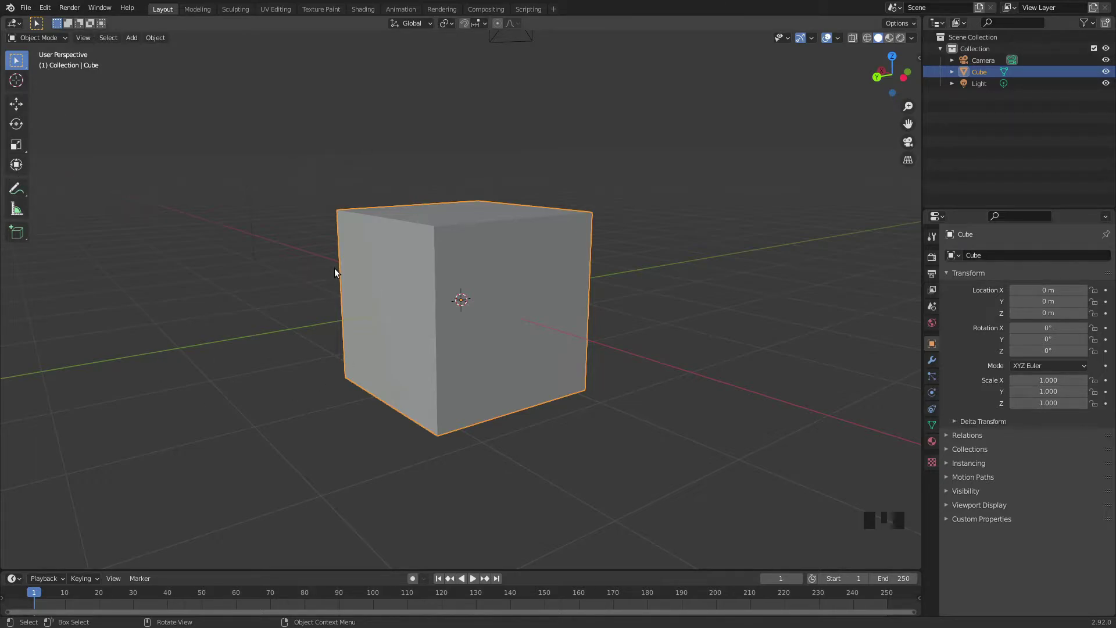
mouse_move(333, 281)
middle_down()
mouse_move(385, 332)
mouse_move(367, 365)
mouse_move(393, 319)
middle_up()
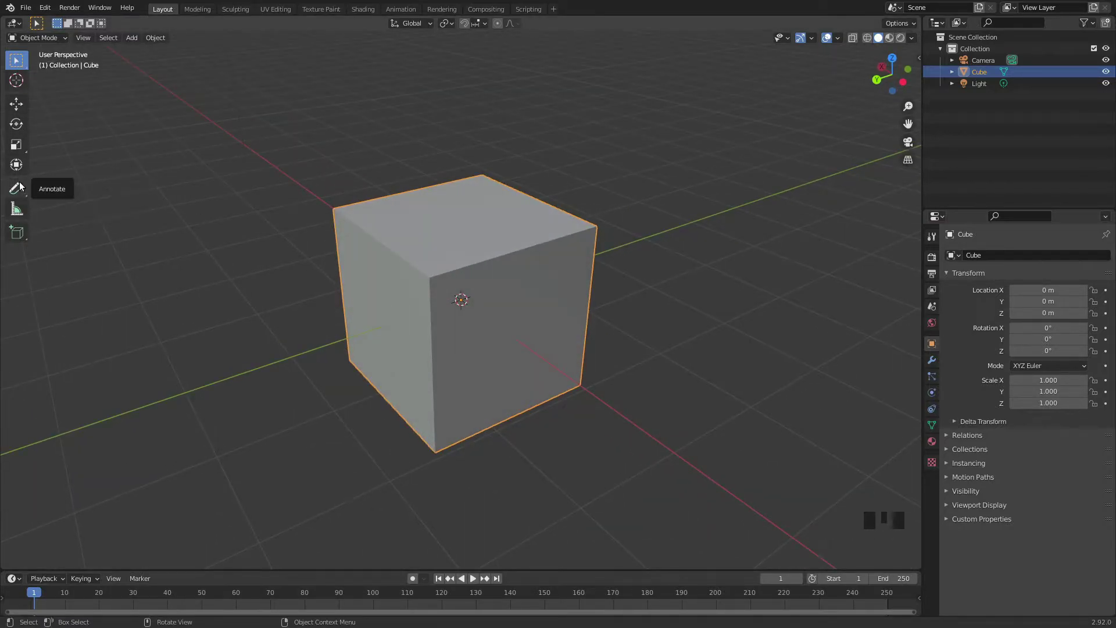
middle_drag(441, 263, 445, 241)
middle_drag(423, 459, 416, 399)
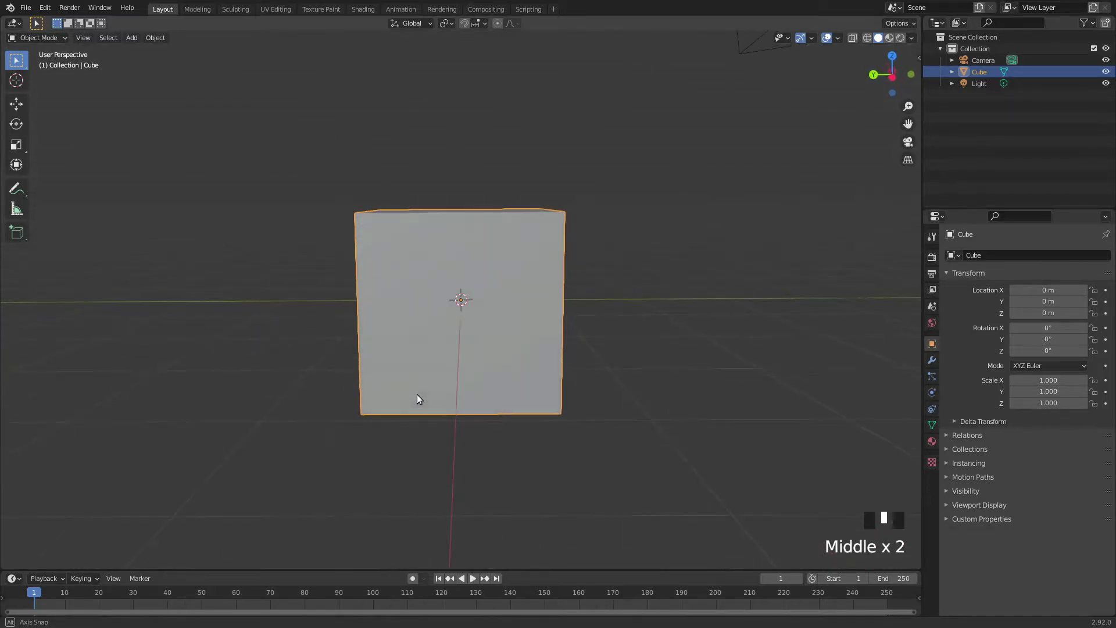
Measure the cube's height with the Measure tool, snapping a ruler between the upper and lower edges of the X-facing side in orthographic view.
click(16, 209)
middle_drag(556, 317, 471, 235)
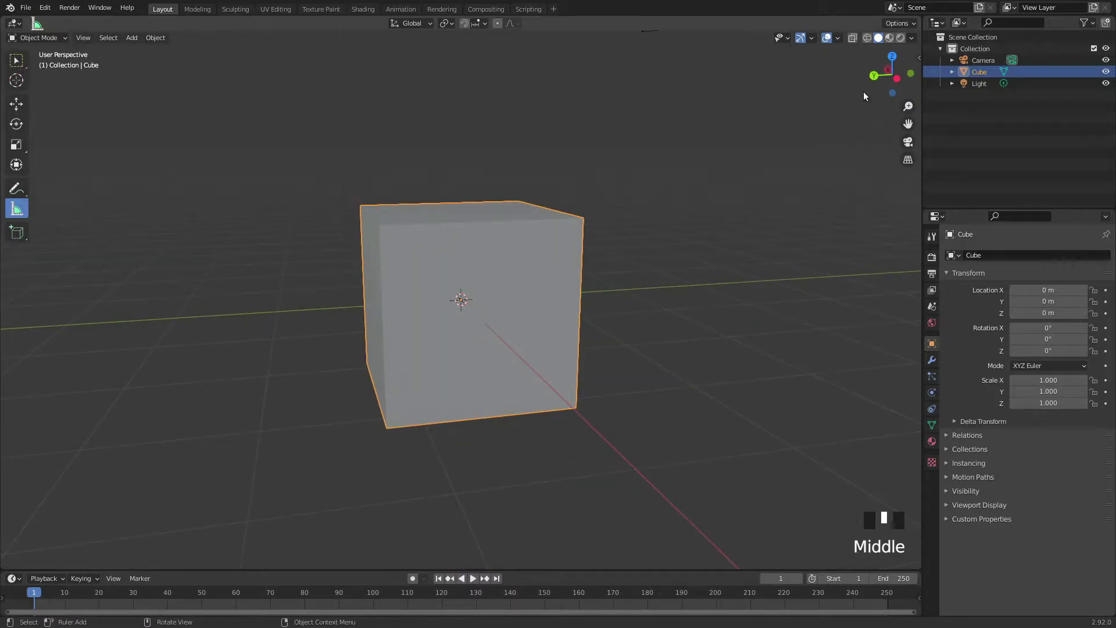
click(897, 78)
shift+click(455, 210)
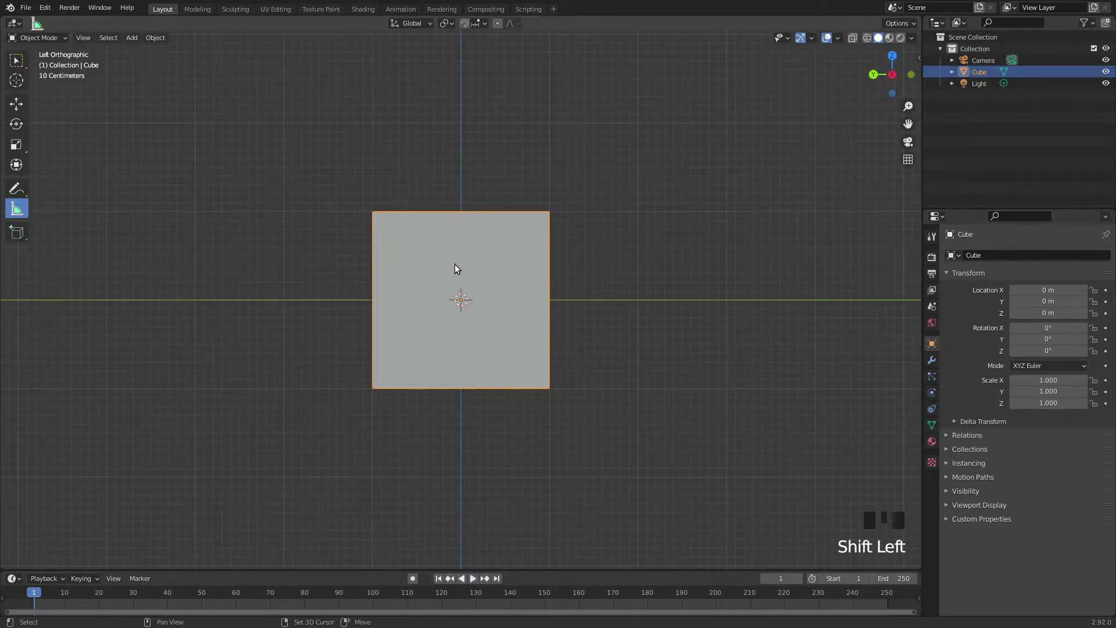
shift+click(457, 222)
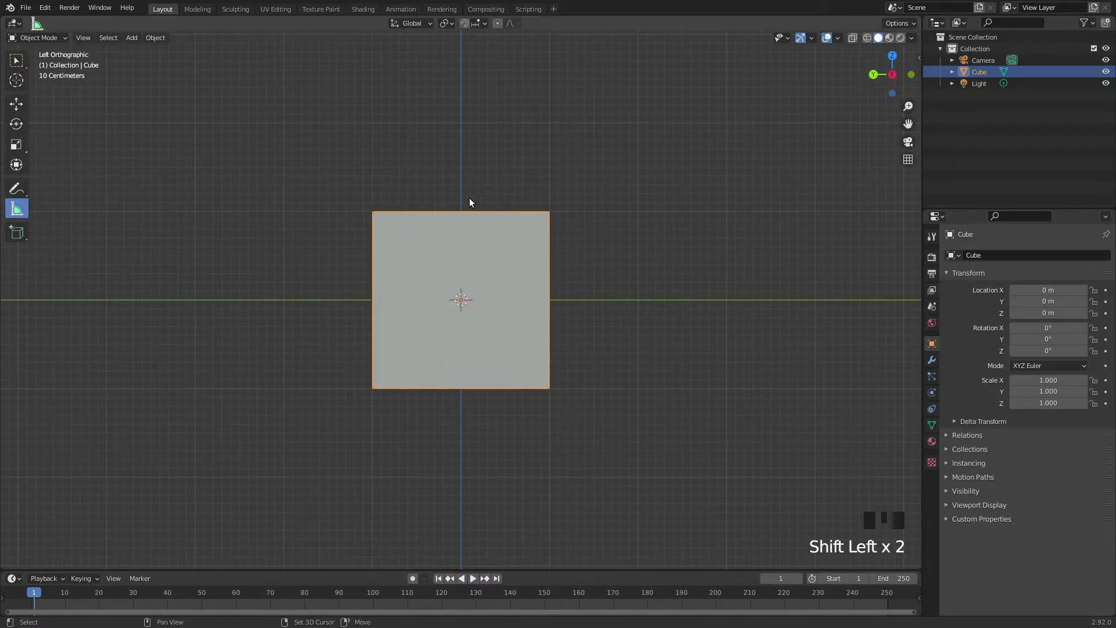
shift+right_drag(468, 207, 458, 300)
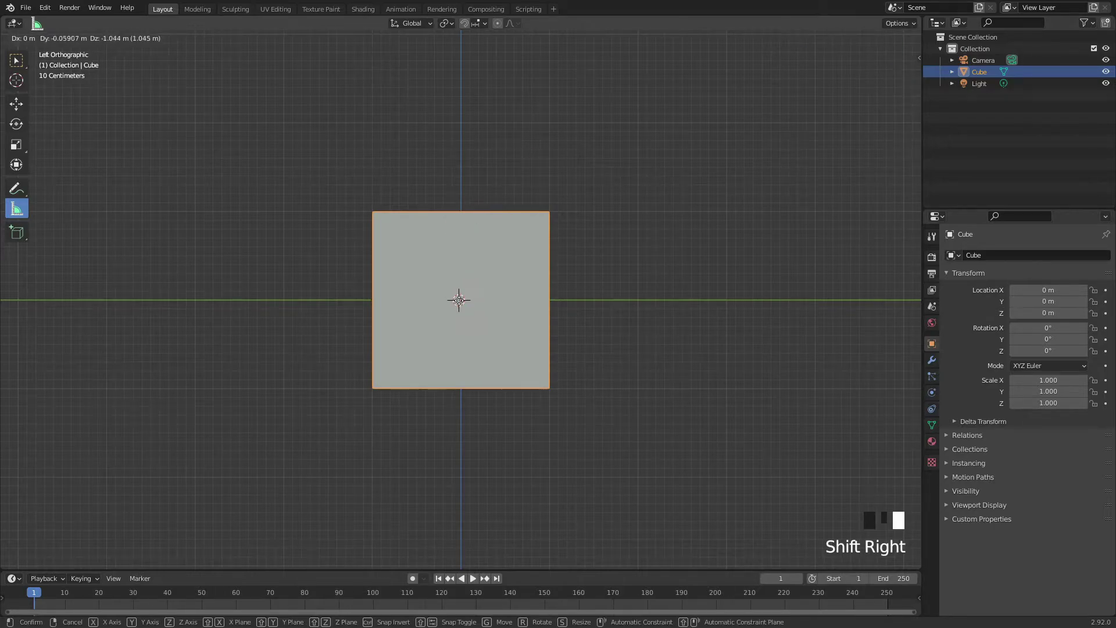
click(657, 294)
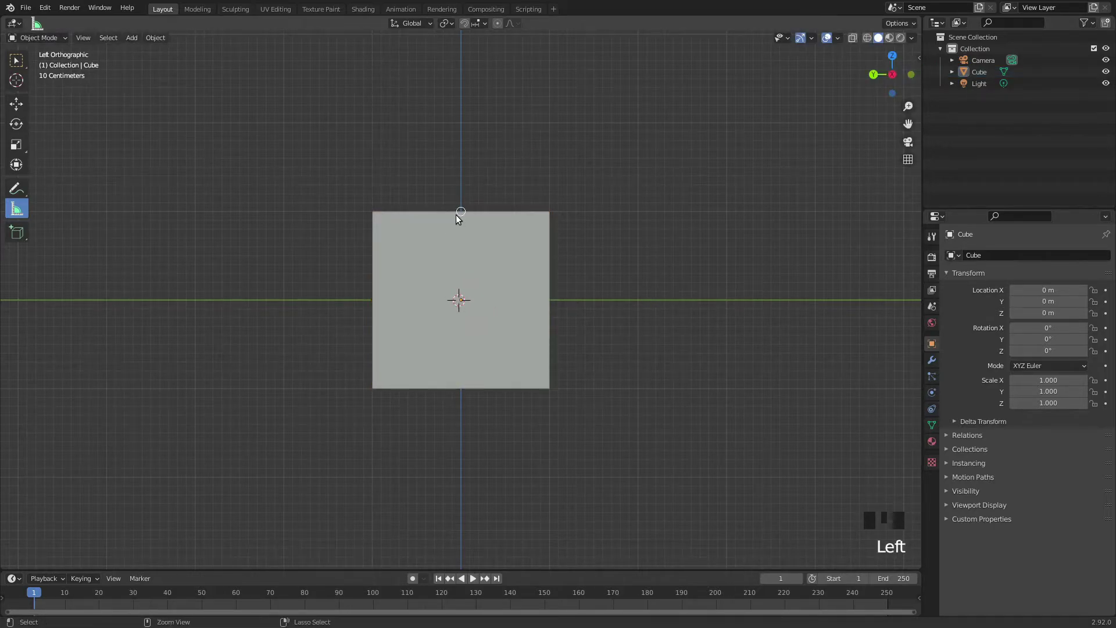
ctrl+drag(456, 215, 464, 385)
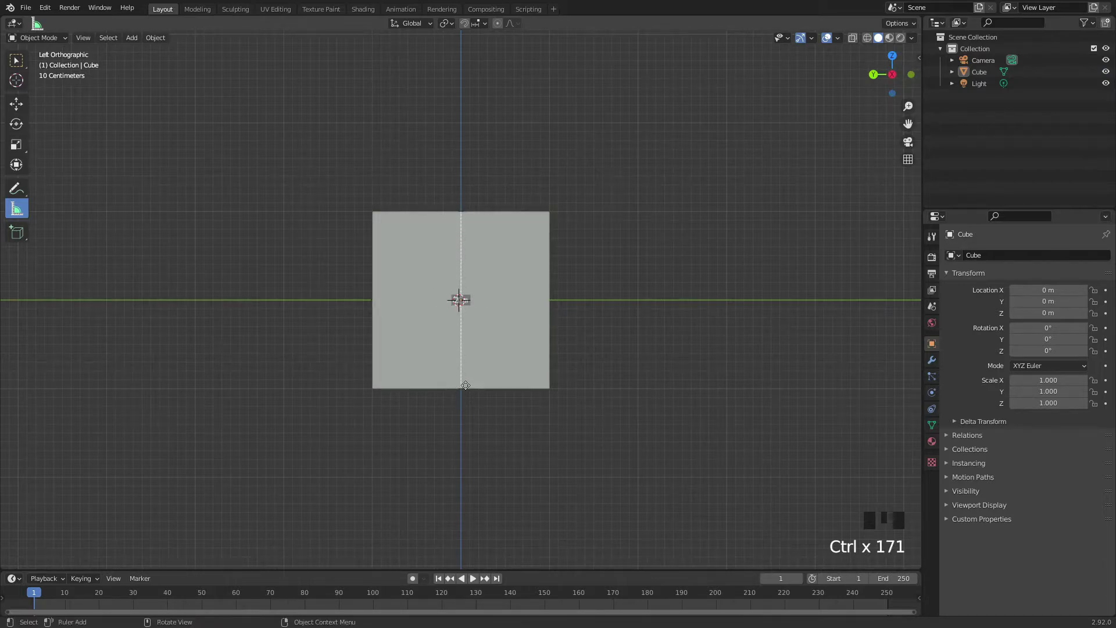
middle_drag(465, 385, 508, 326)
scroll(508, 326, up, 3)
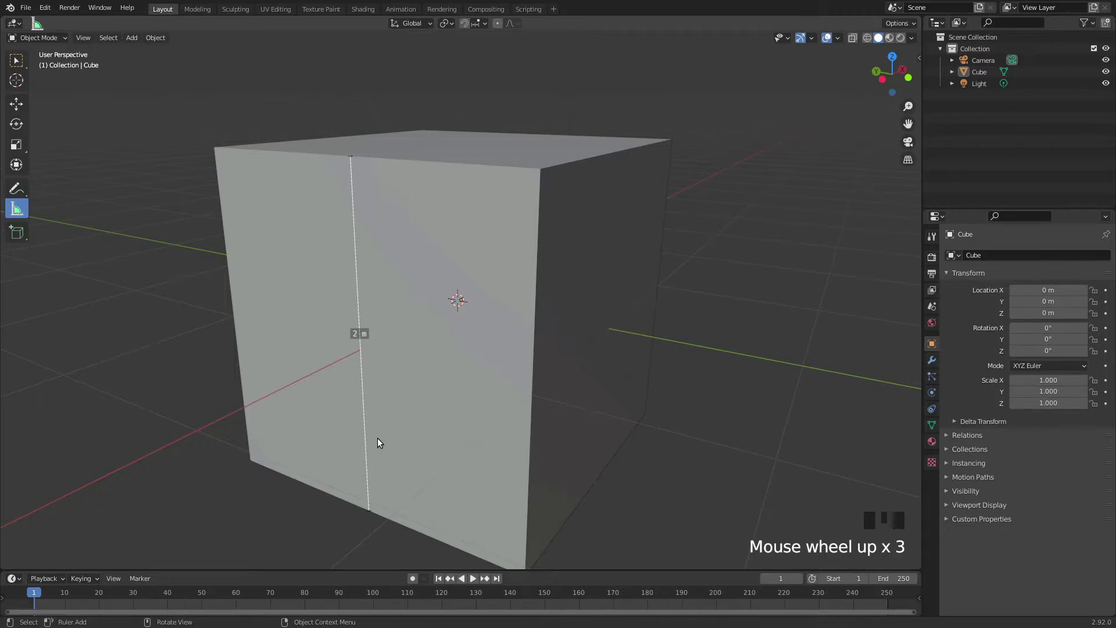
Undo the height ruler and measure the cube's width between the two vertical edges of the same X-facing side.
click(883, 79)
key(ctrl+z)
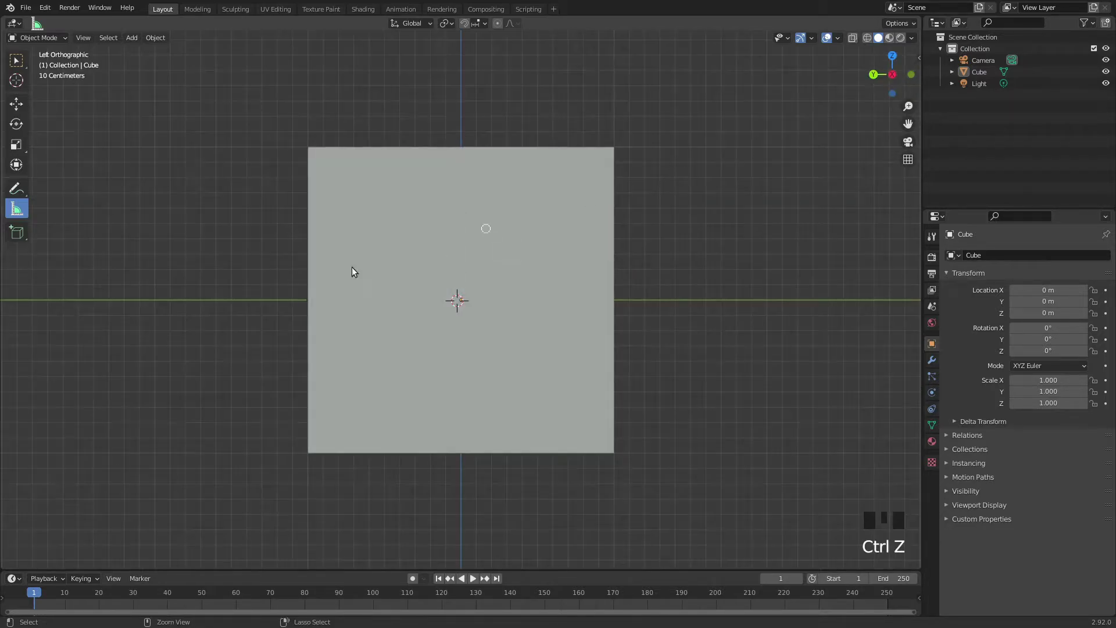
click(309, 299)
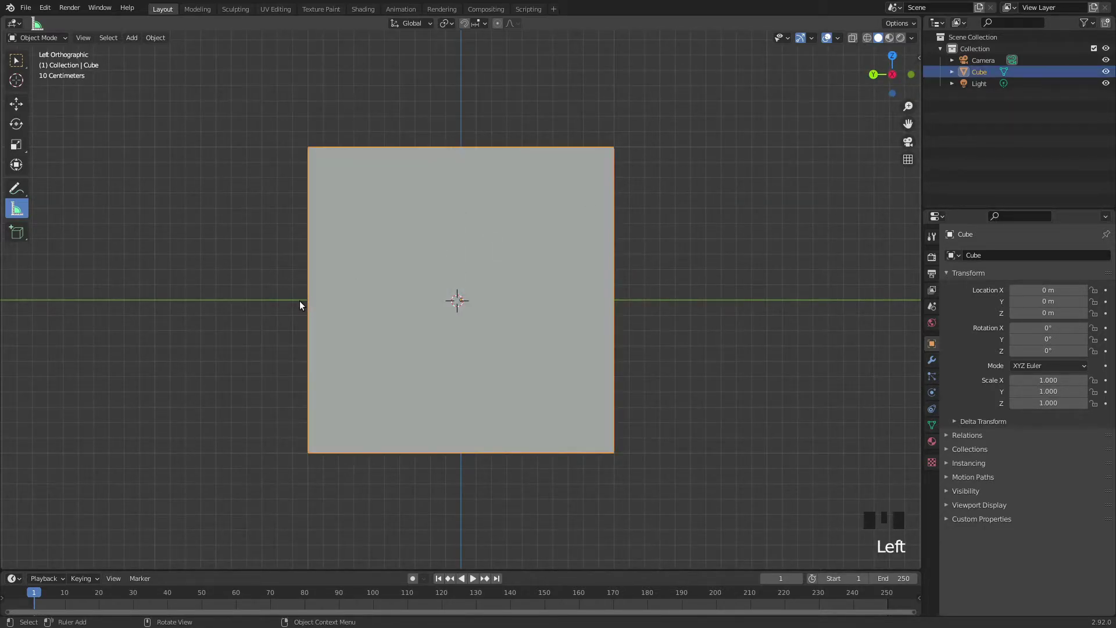
click(323, 301)
ctrl+drag(308, 300, 613, 300)
middle_drag(406, 144, 458, 125)
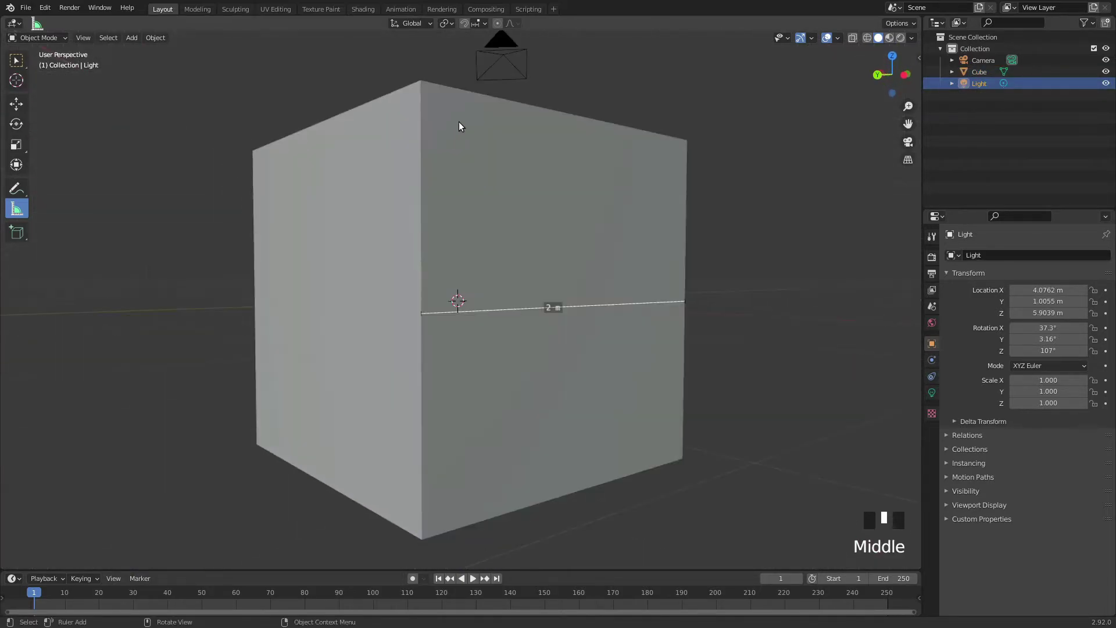
middle_drag(561, 366, 519, 304)
scroll(497, 315, down, 2)
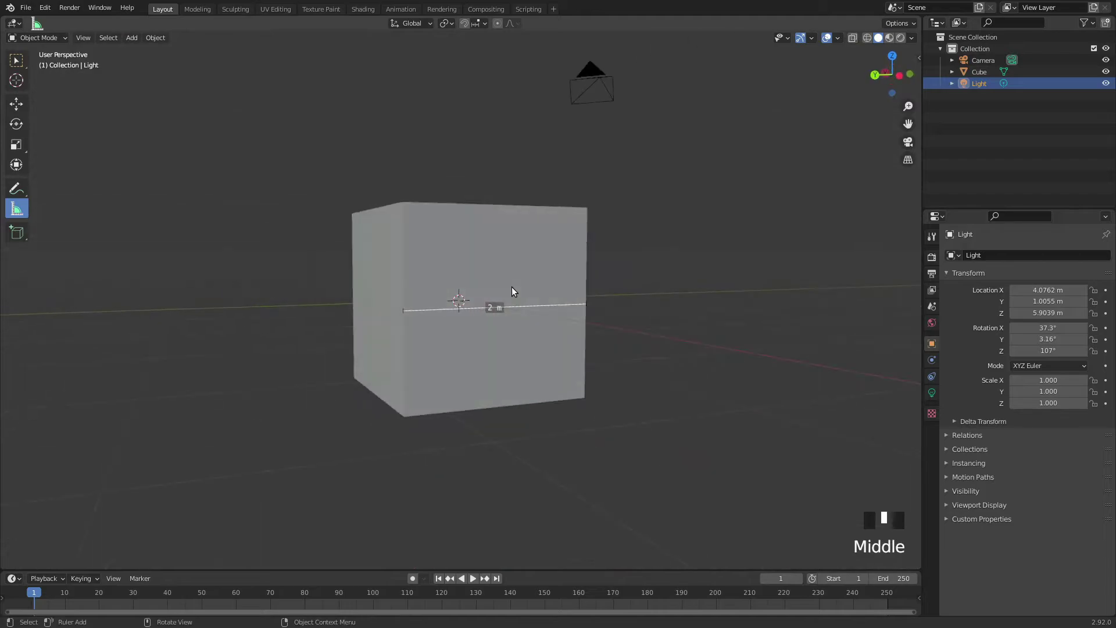
middle_drag(418, 301, 452, 310)
scroll(378, 250, down, 4)
scroll(379, 251, up, 4)
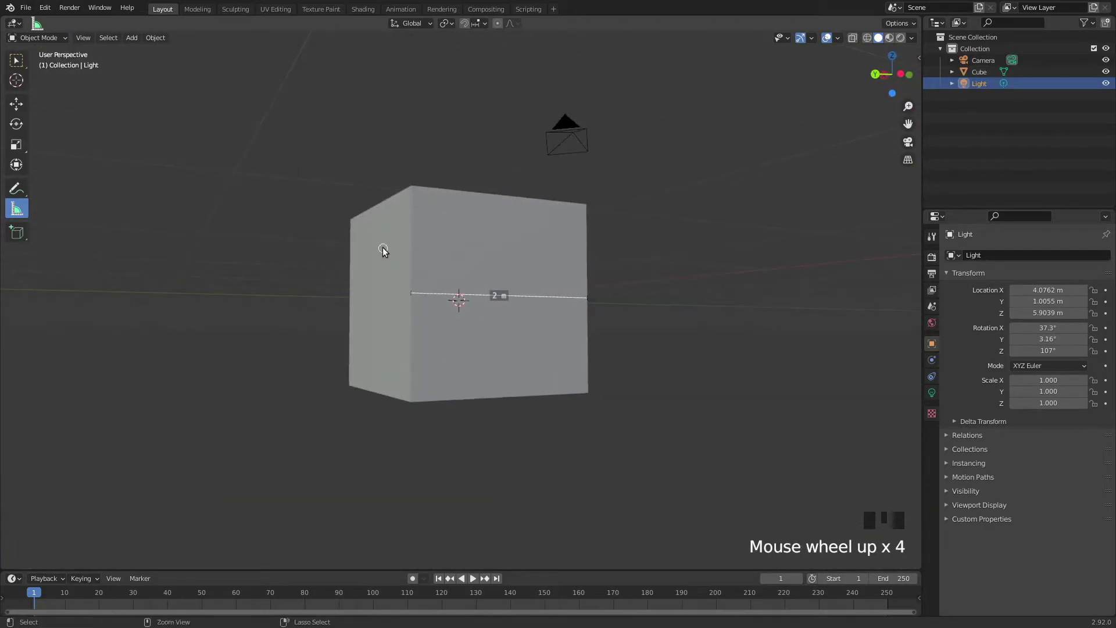
Remove the width ruler and switch back to the Select Box tool.
middle_drag(385, 249, 391, 260)
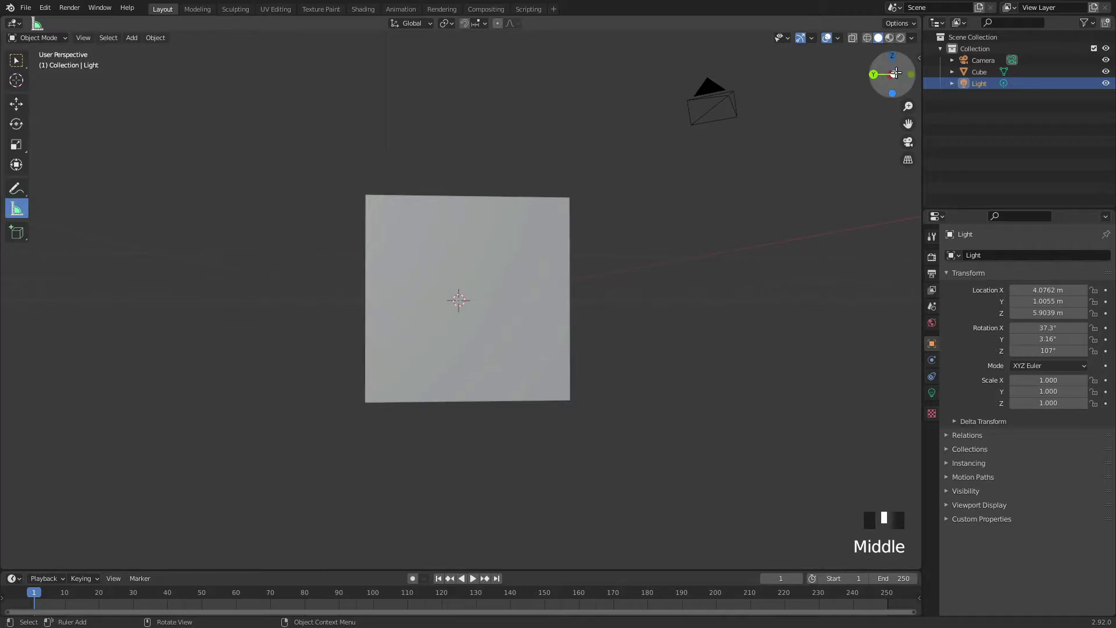
middle_drag(504, 219, 516, 235)
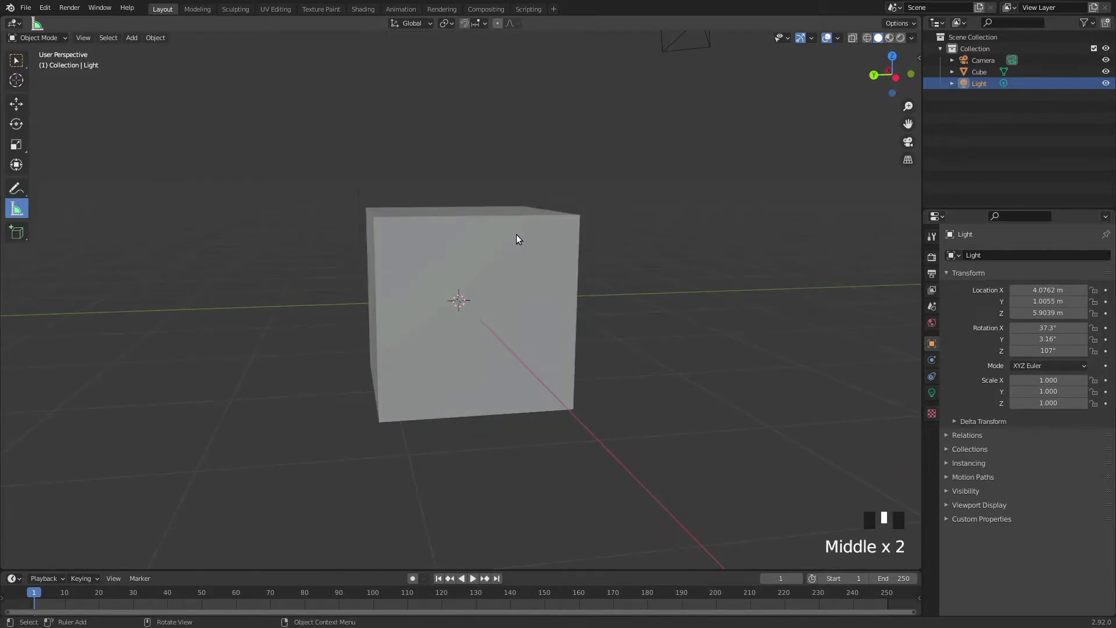
click(16, 60)
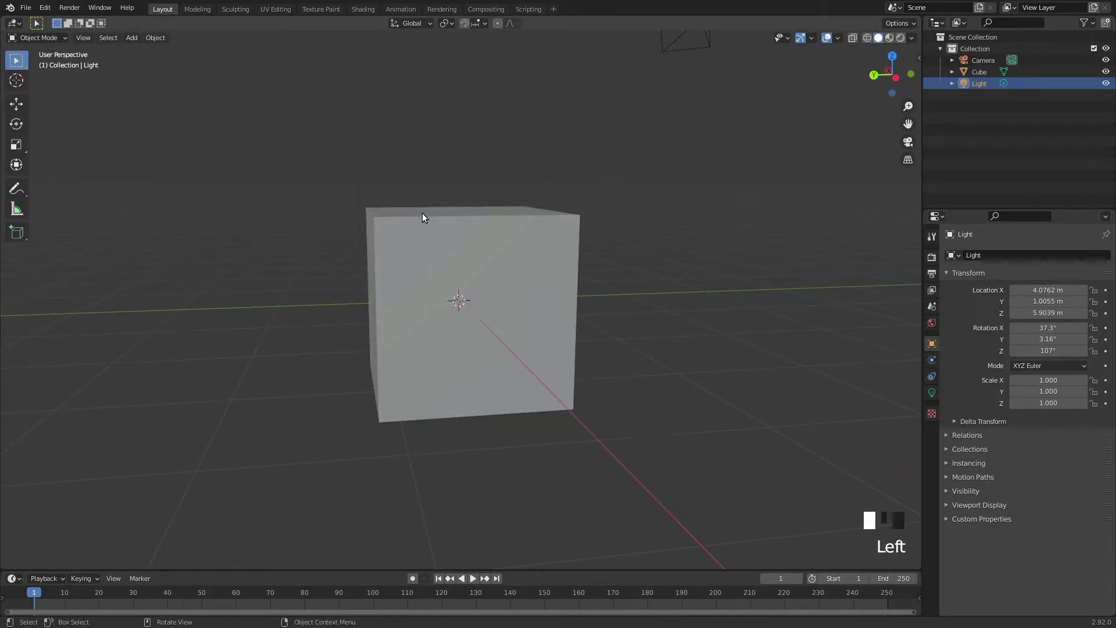
middle_drag(423, 217, 453, 244)
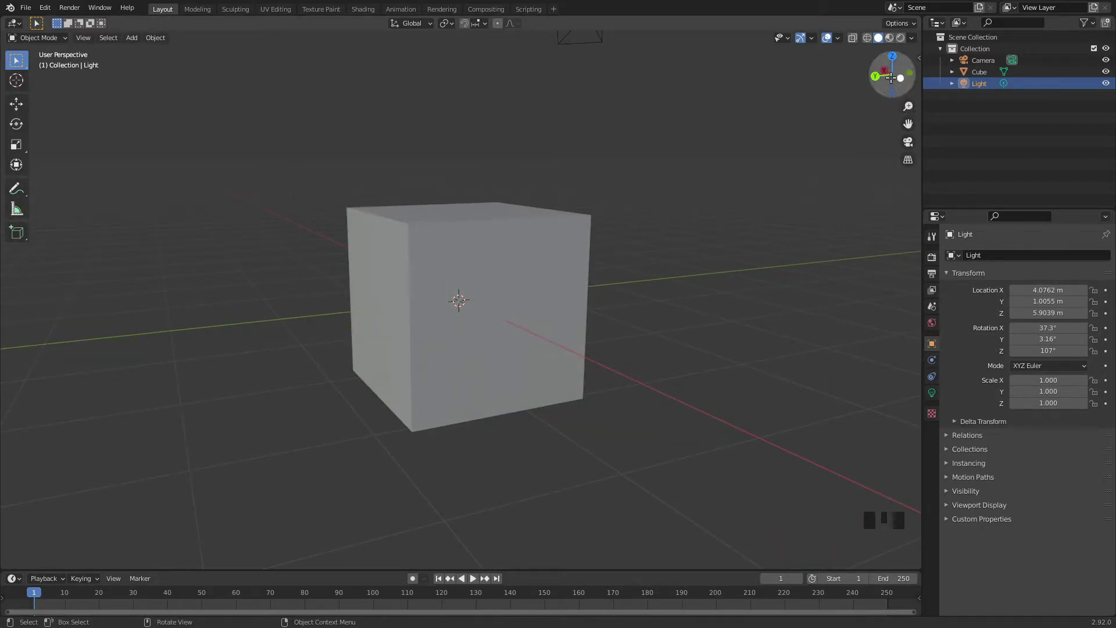
Try freehand outlines around the cube with the Annotate tool, undoing each one, and return to the Select Box tool.
click(23, 189)
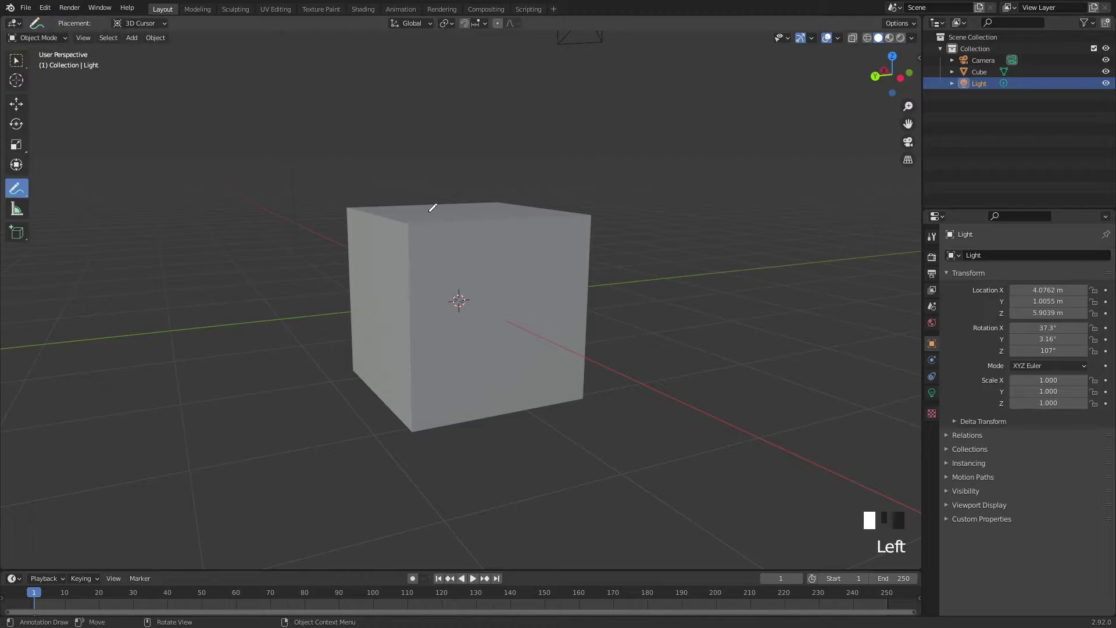
mouse_move(403, 216)
mouse_down()
mouse_move(386, 349)
mouse_move(608, 376)
mouse_move(384, 199)
mouse_up()
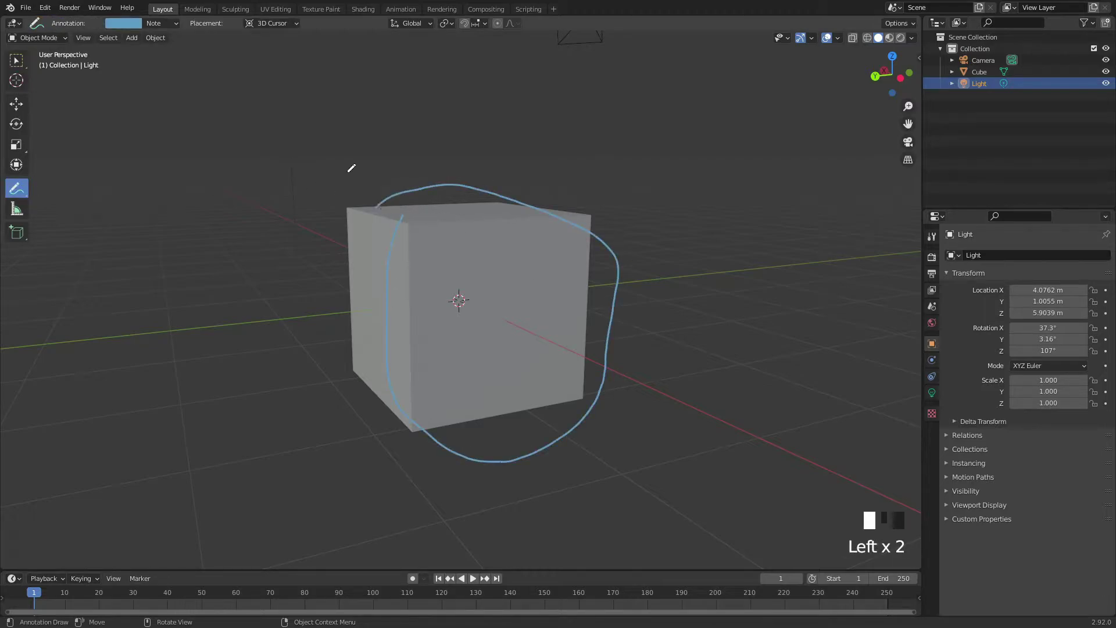
key(ctrl+z)
middle_drag(705, 279, 651, 261)
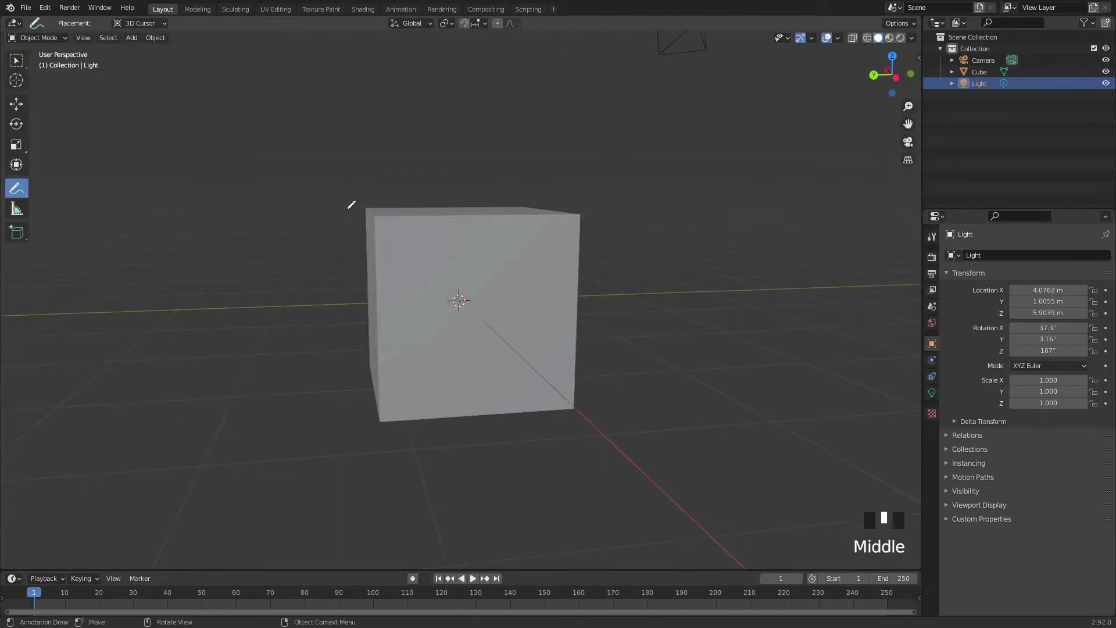
mouse_move(374, 221)
mouse_down()
mouse_move(578, 213)
mouse_move(611, 426)
mouse_move(353, 430)
mouse_move(344, 218)
mouse_move(385, 217)
mouse_up()
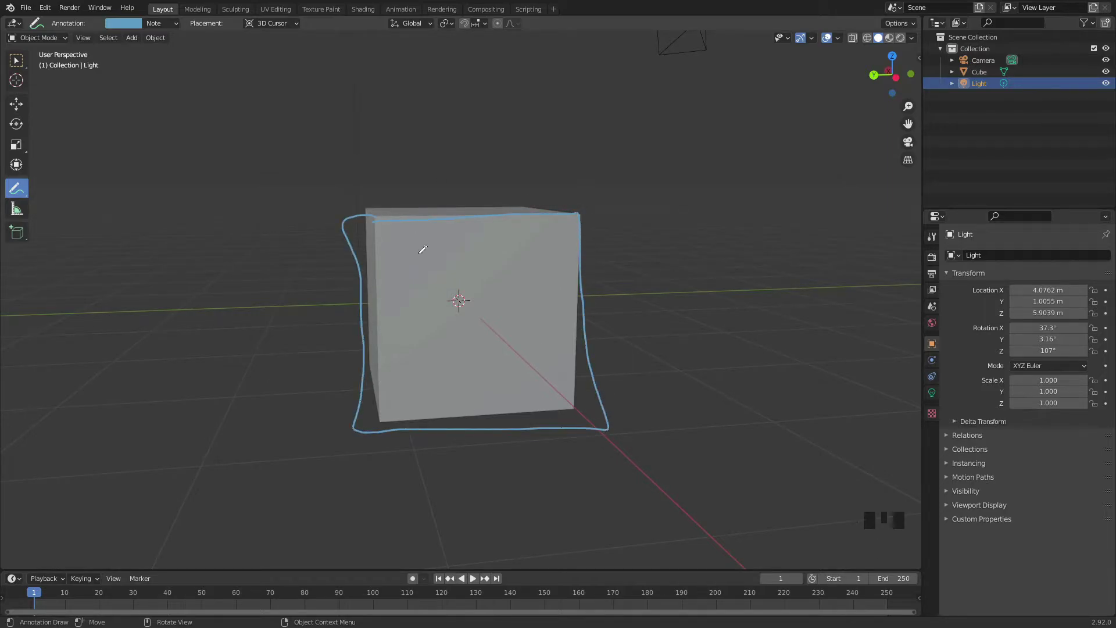
key(ctrl+z)
middle_drag(660, 319, 619, 70)
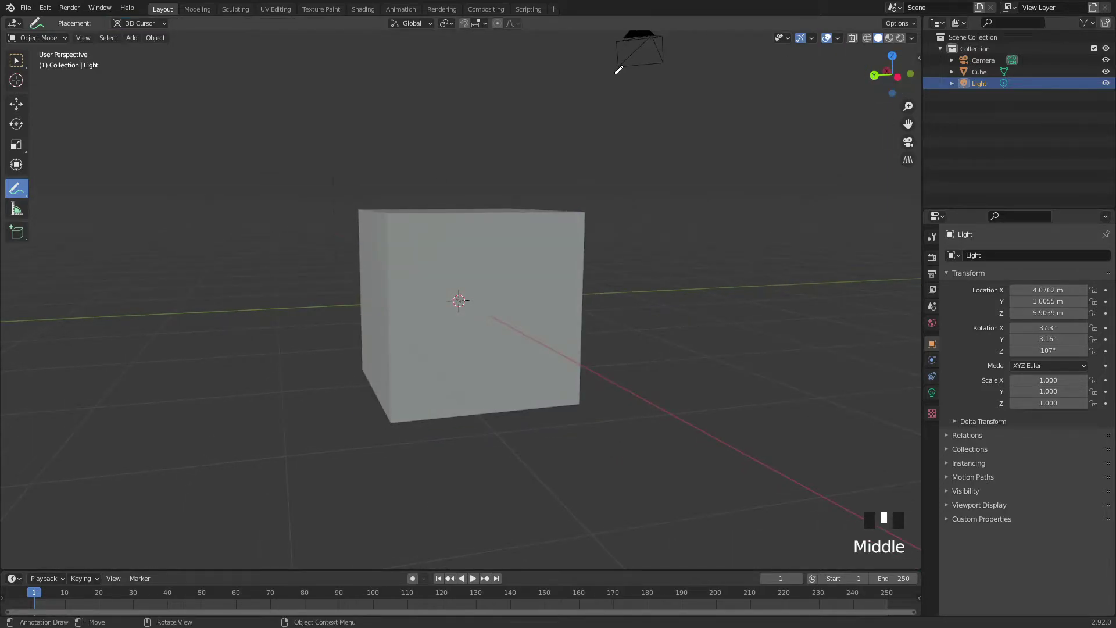
click(16, 59)
View the cube from the preset right, back, top, front and bottom orthographic viewpoints in turn.
click(896, 78)
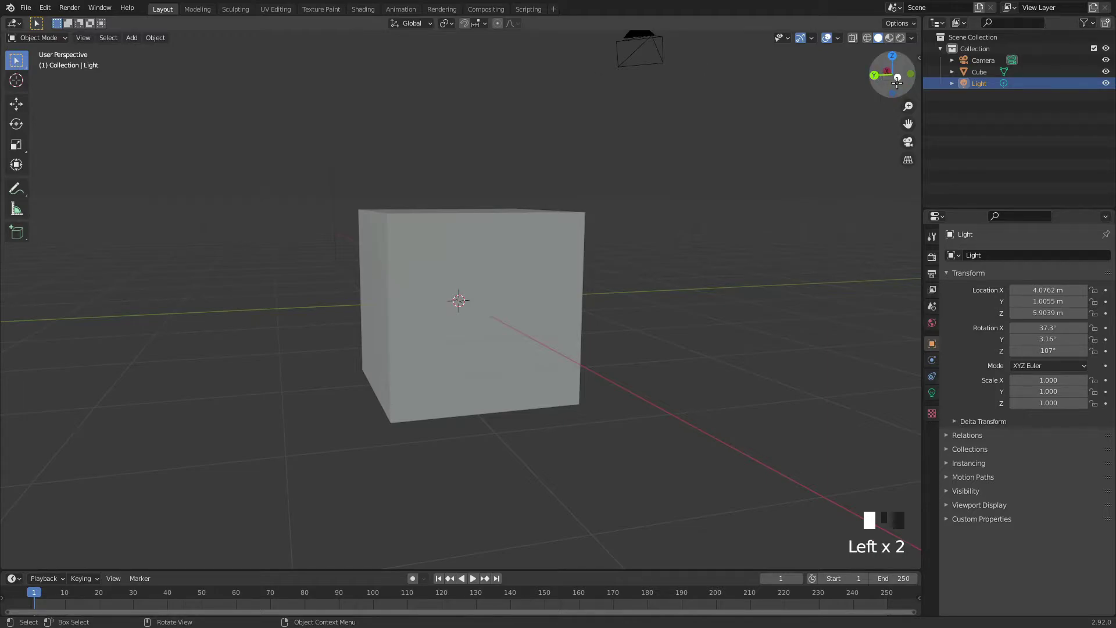
middle_drag(686, 240, 777, 266)
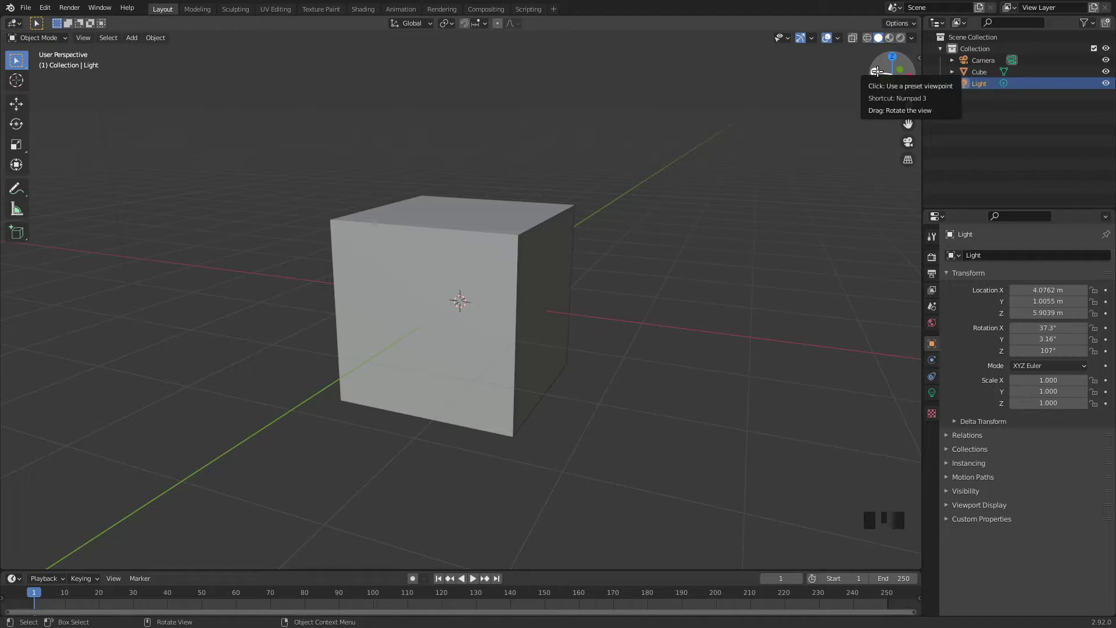
click(877, 71)
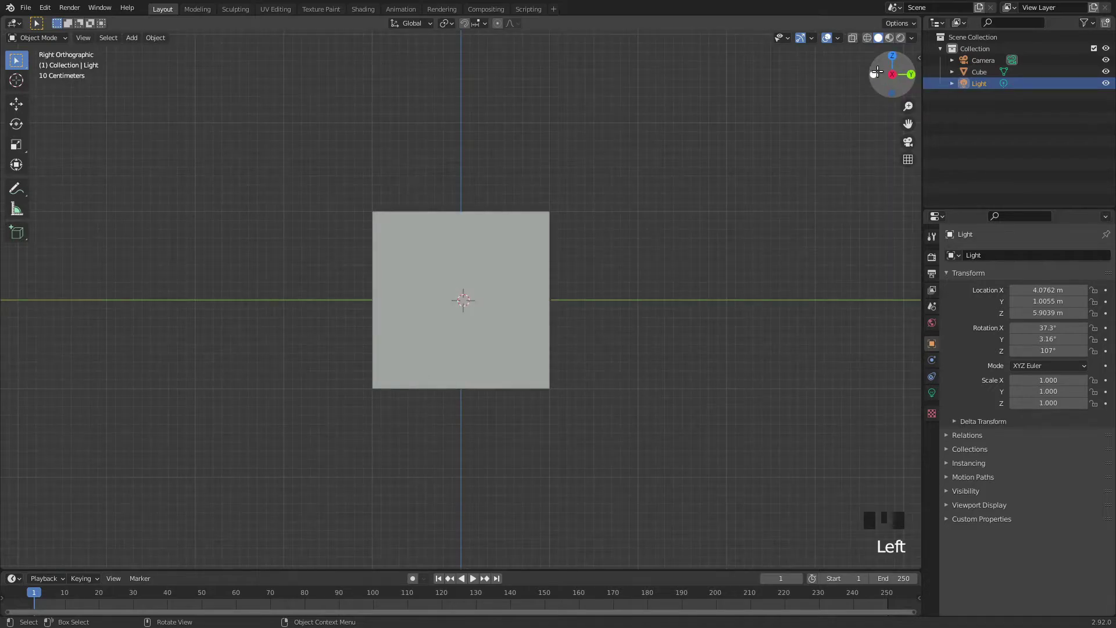
click(911, 74)
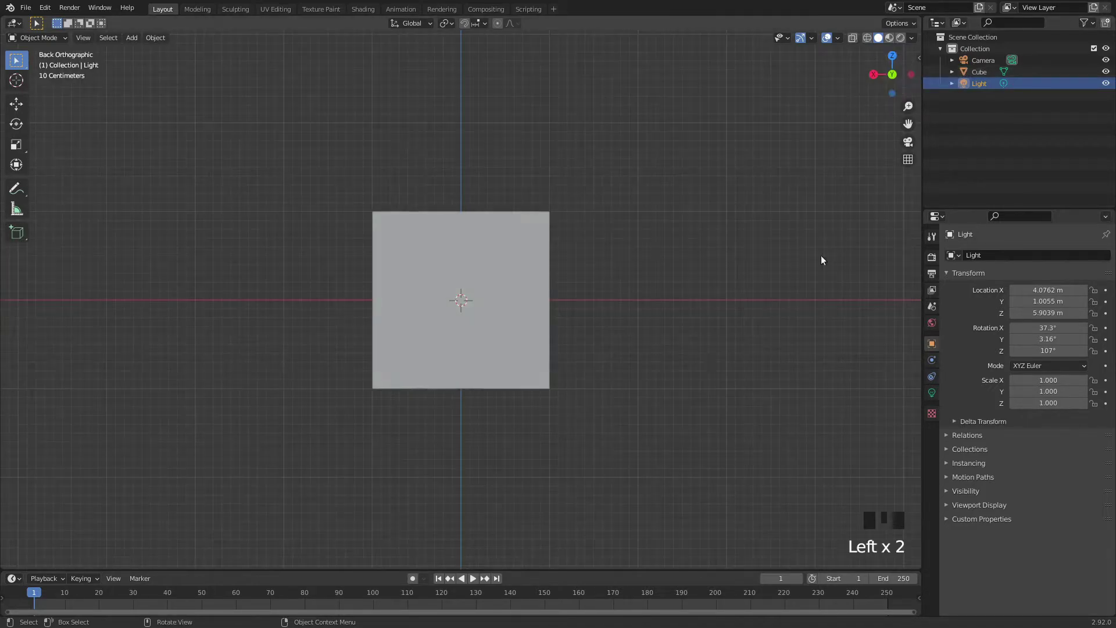
click(892, 55)
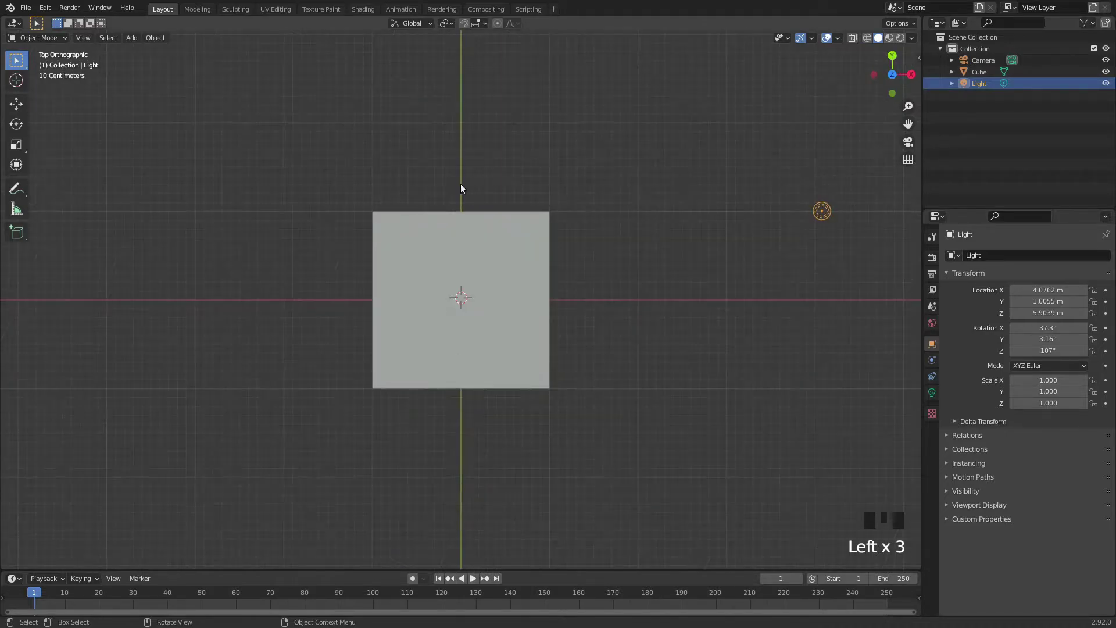
click(874, 74)
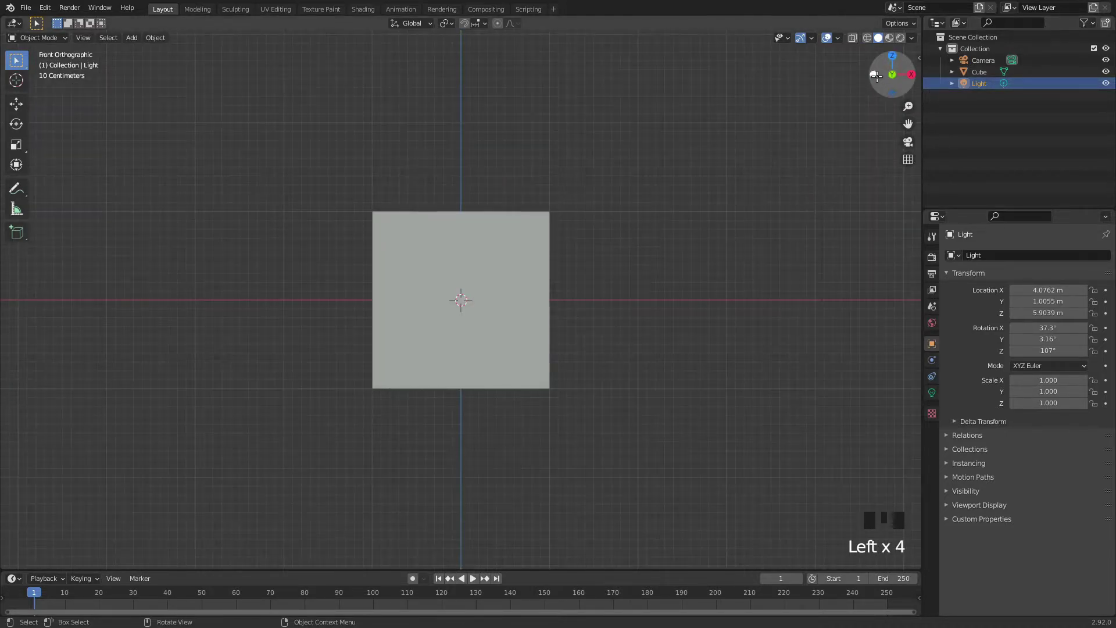
drag(874, 74, 875, 76)
click(893, 96)
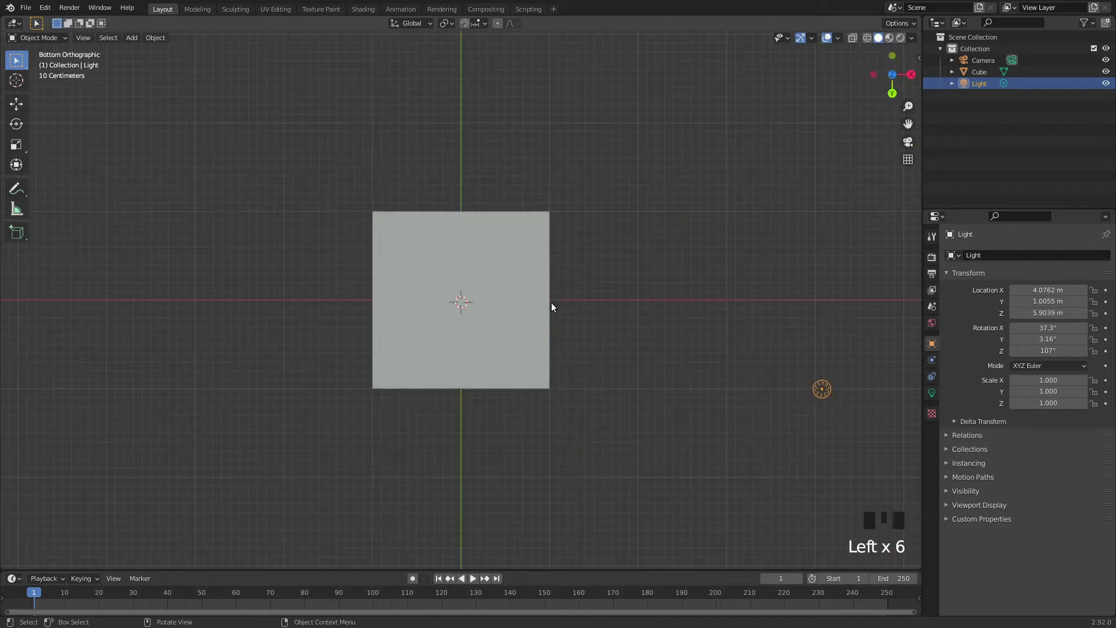
Return to an angled perspective view of the scene and select the cube.
middle_drag(551, 302, 563, 187)
scroll(562, 406, down, 7)
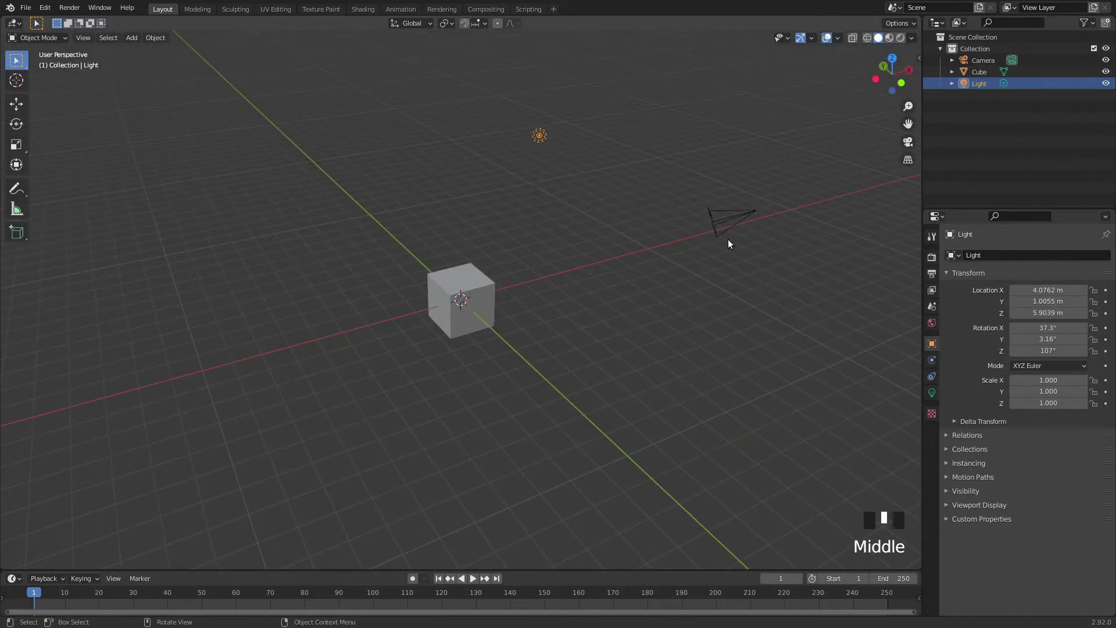
middle_drag(727, 240, 488, 265)
scroll(528, 326, up, 3)
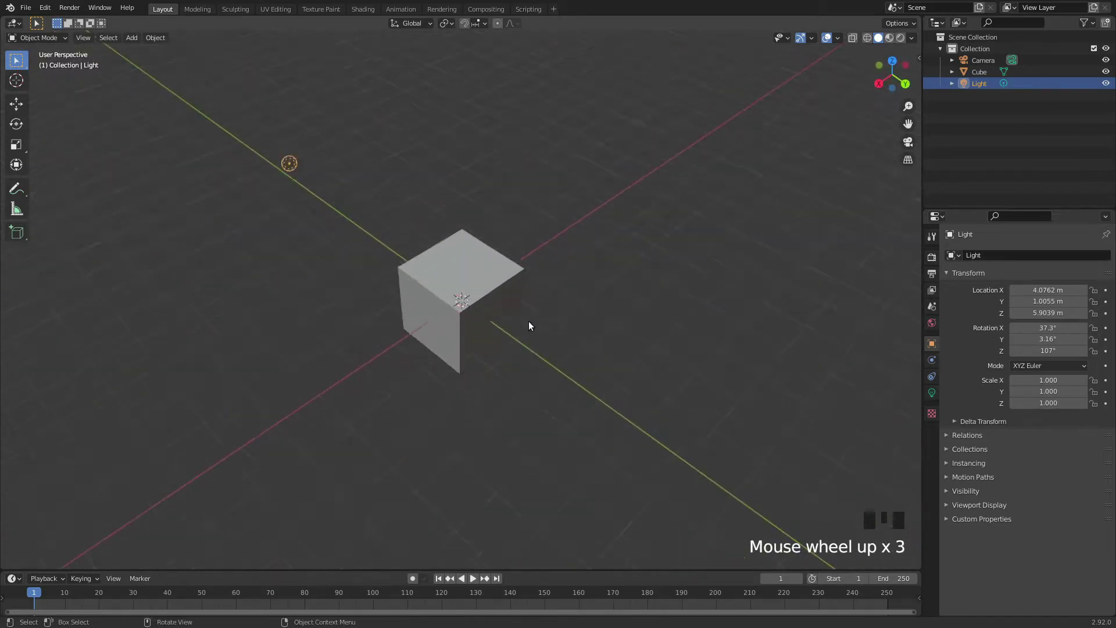
middle_drag(529, 326, 424, 300)
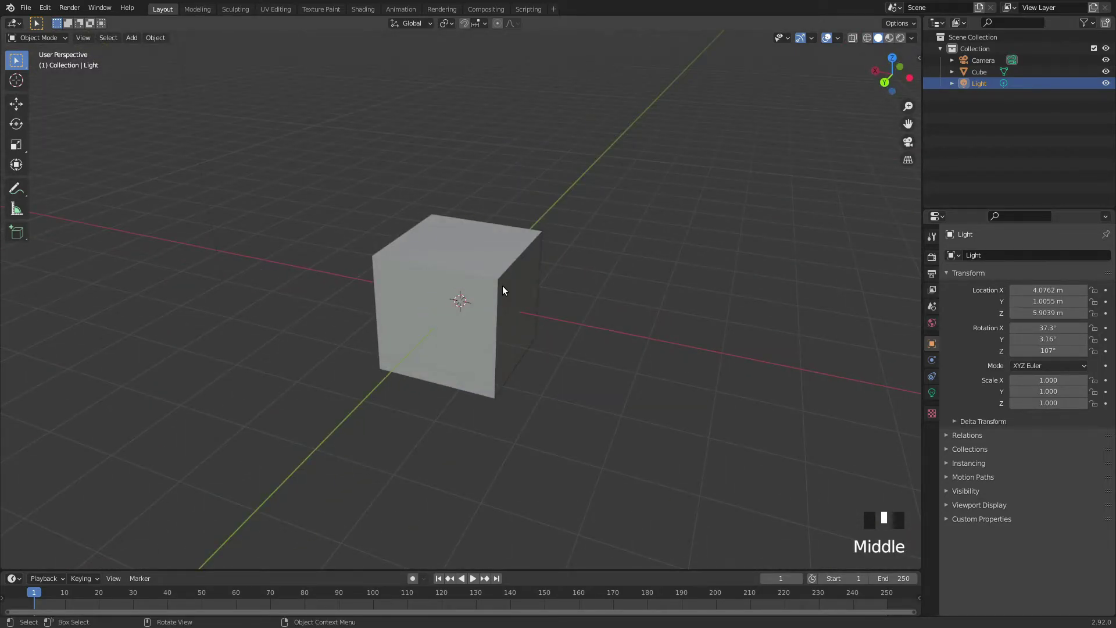
click(462, 267)
middle_drag(542, 281, 467, 262)
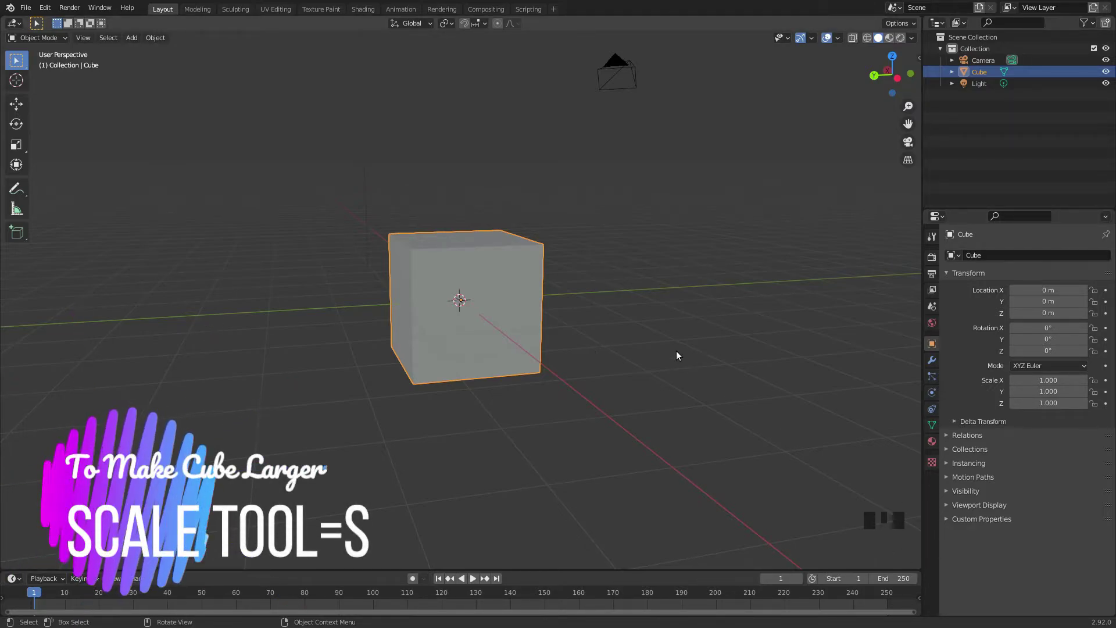
key(s)
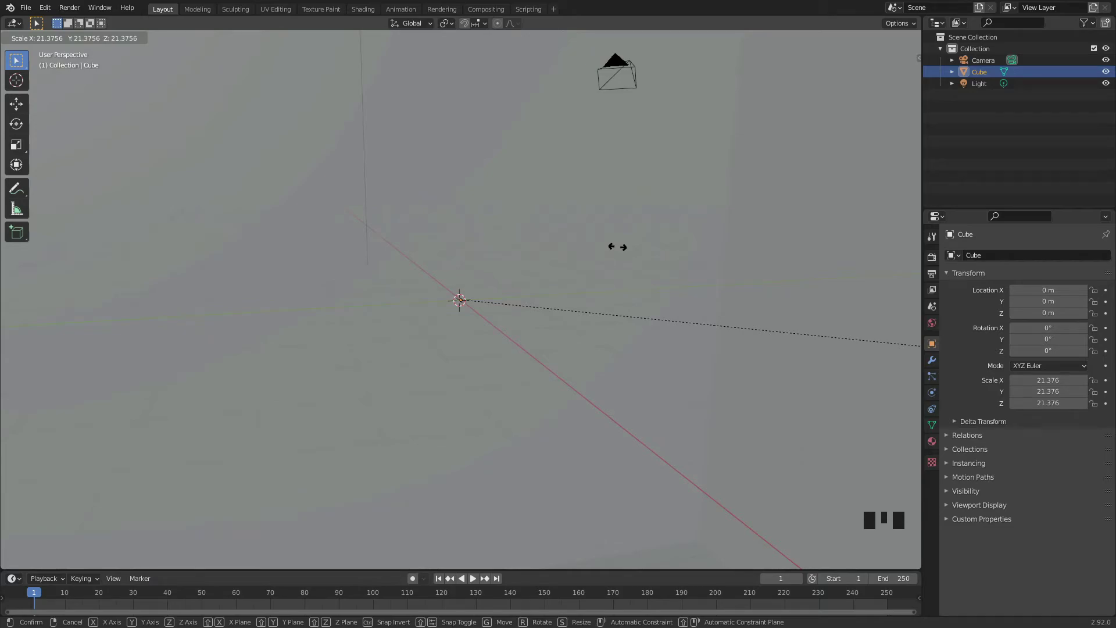
key(Escape)
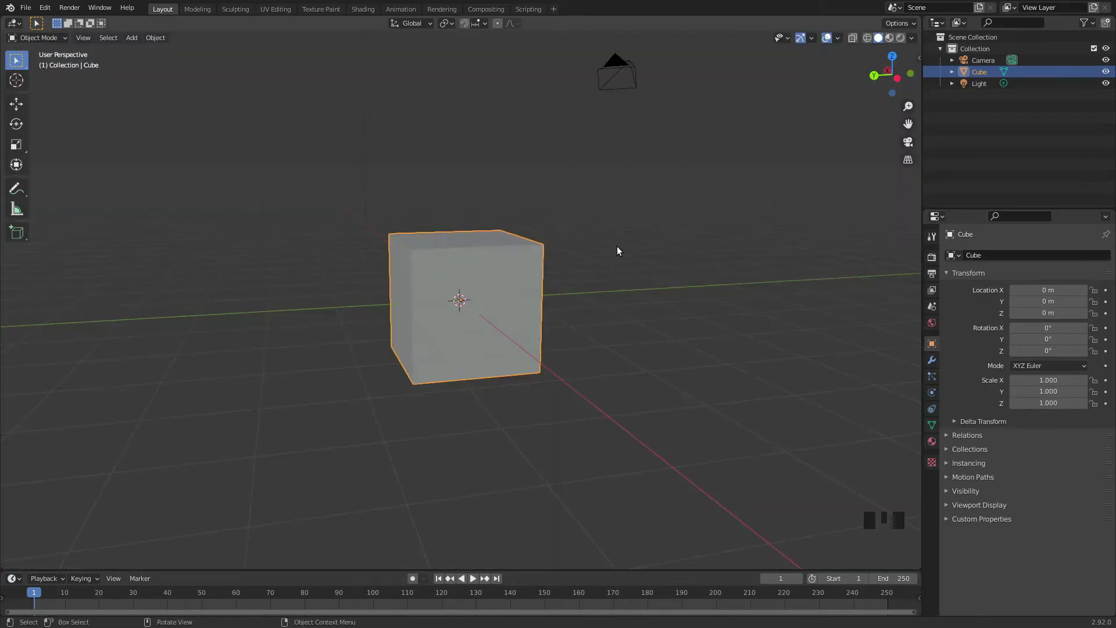
key(s)
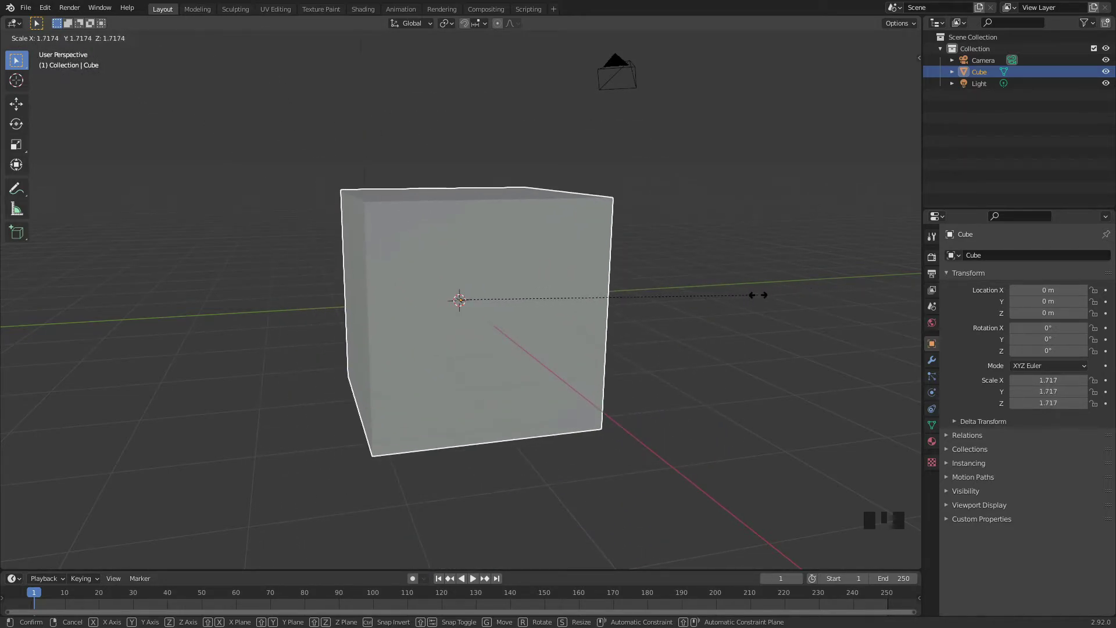
right_click(761, 295)
text(s)
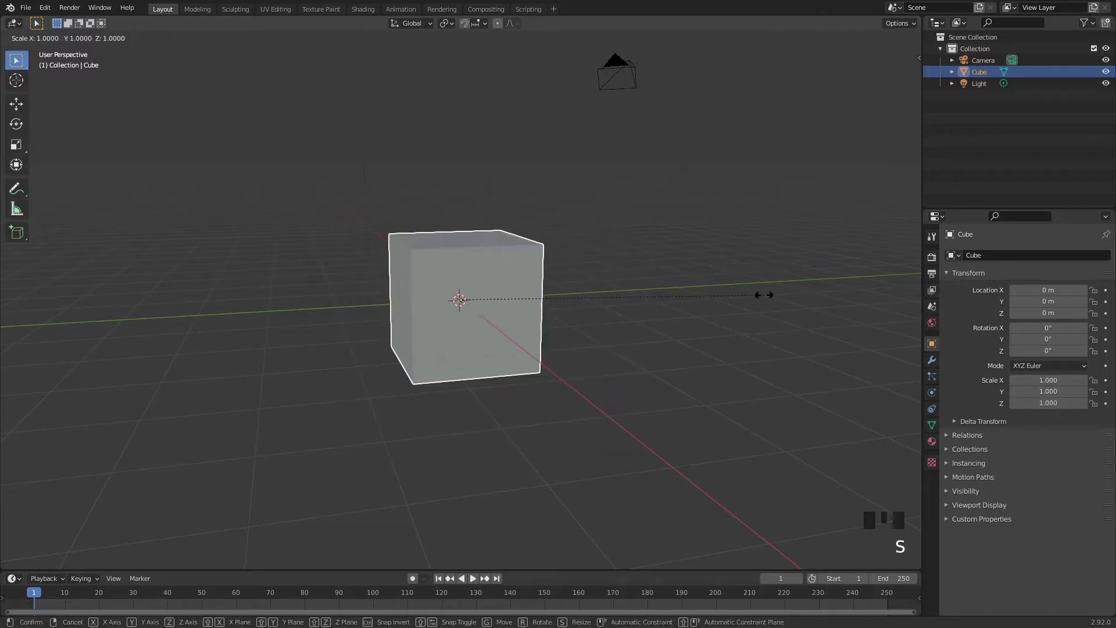
text(2)
right_click(763, 295)
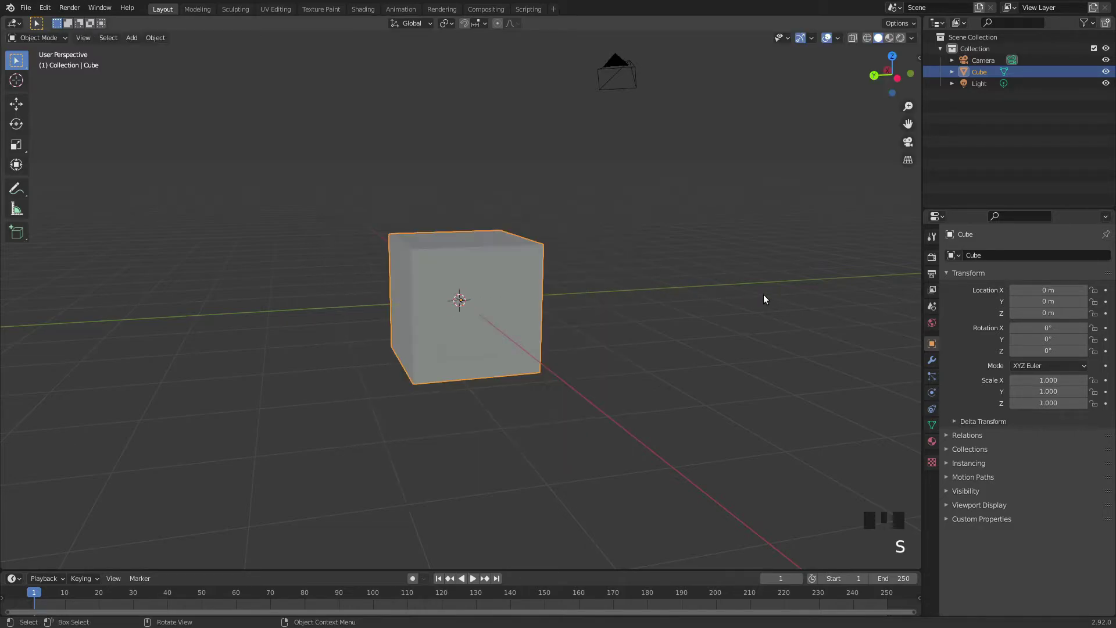
Scale the selected cube uniformly by a factor of 2.
key(s)
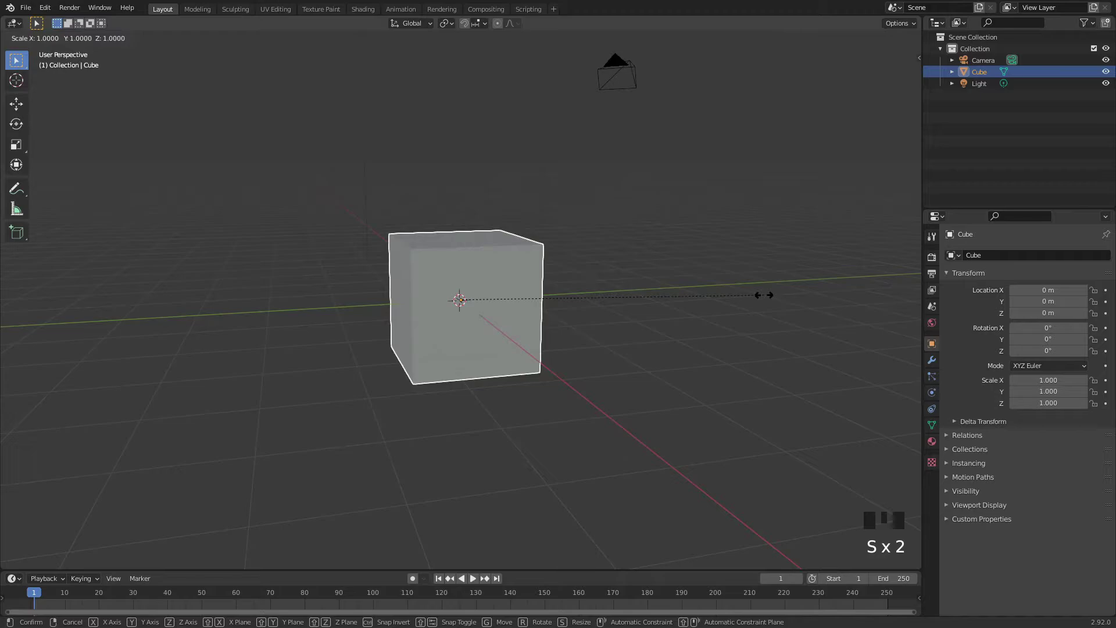
text(2)
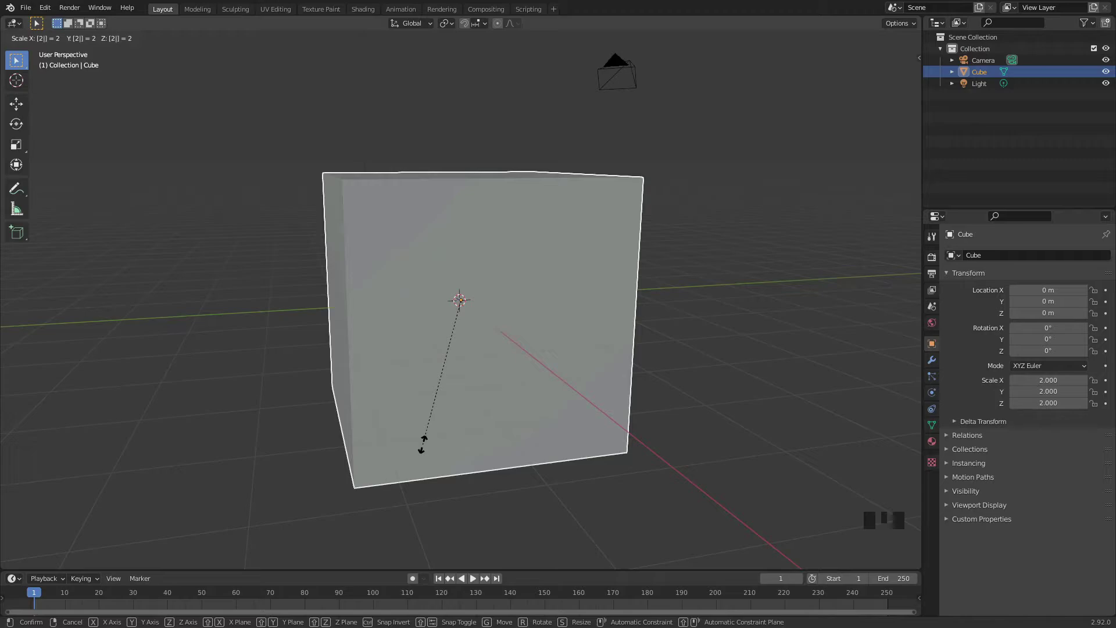
key(Return)
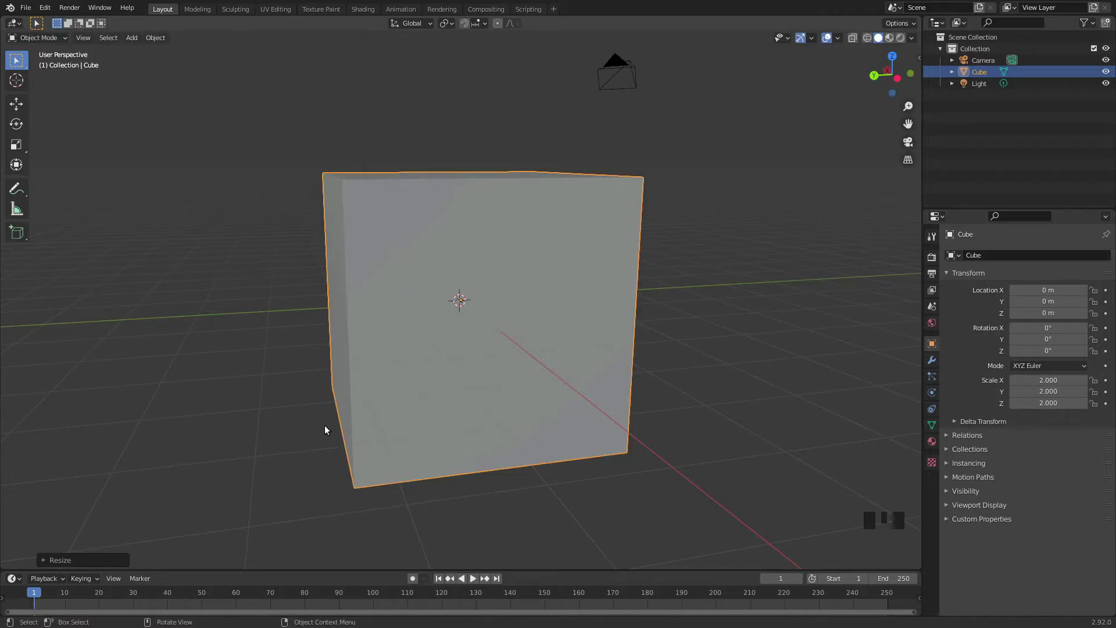
Measure the enlarged cube's height in the left orthographic view with a vertical ruler snapped to its upper and lower edges.
click(897, 78)
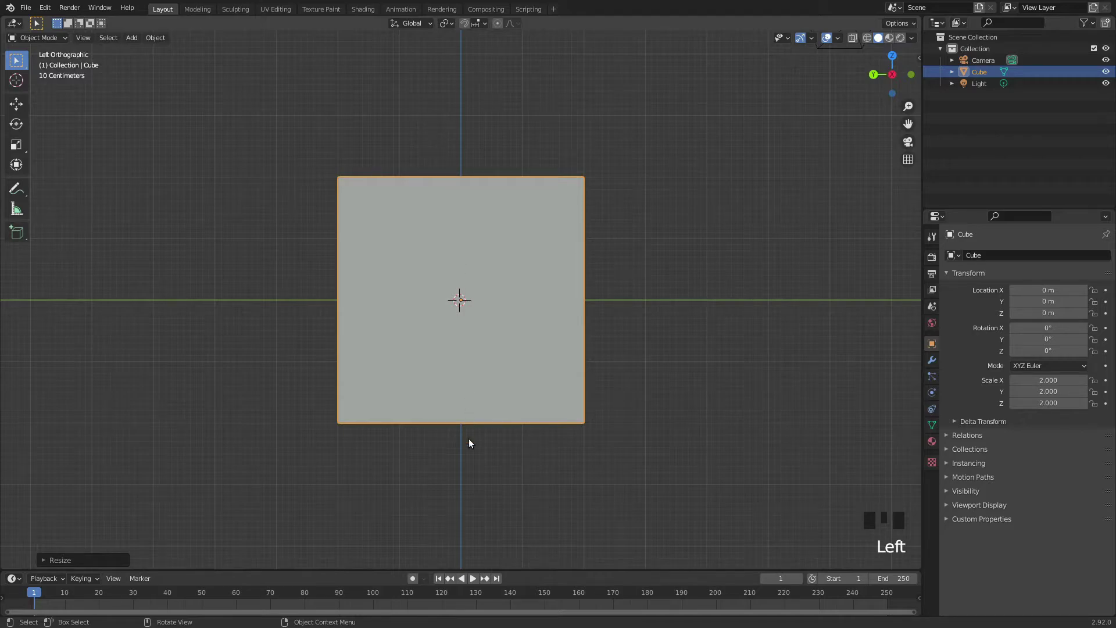
click(21, 209)
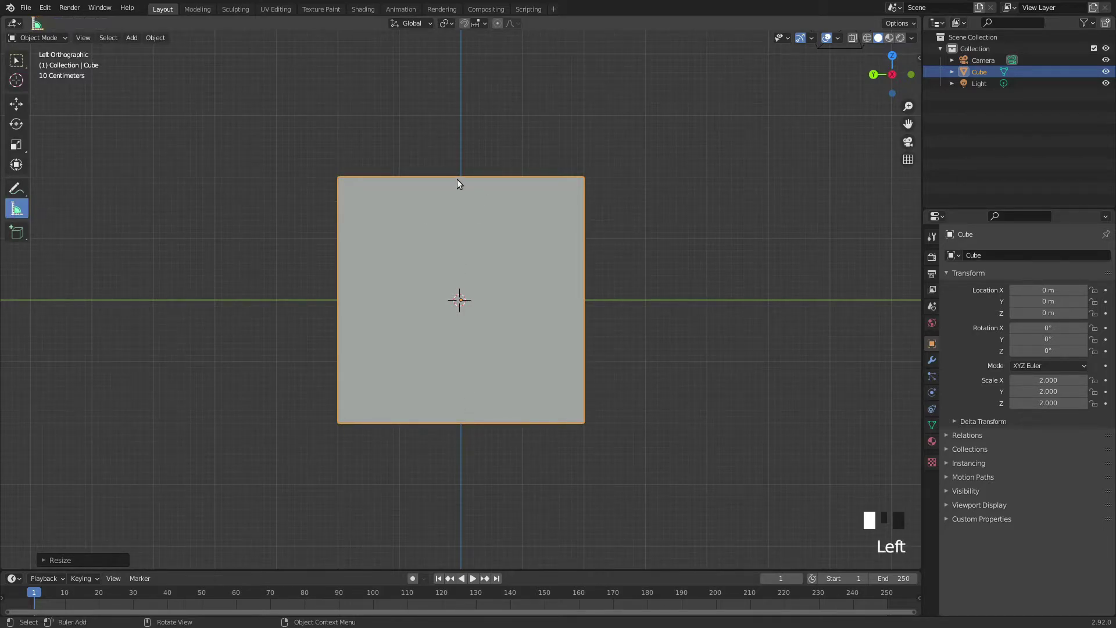
ctrl+drag(455, 177, 463, 418)
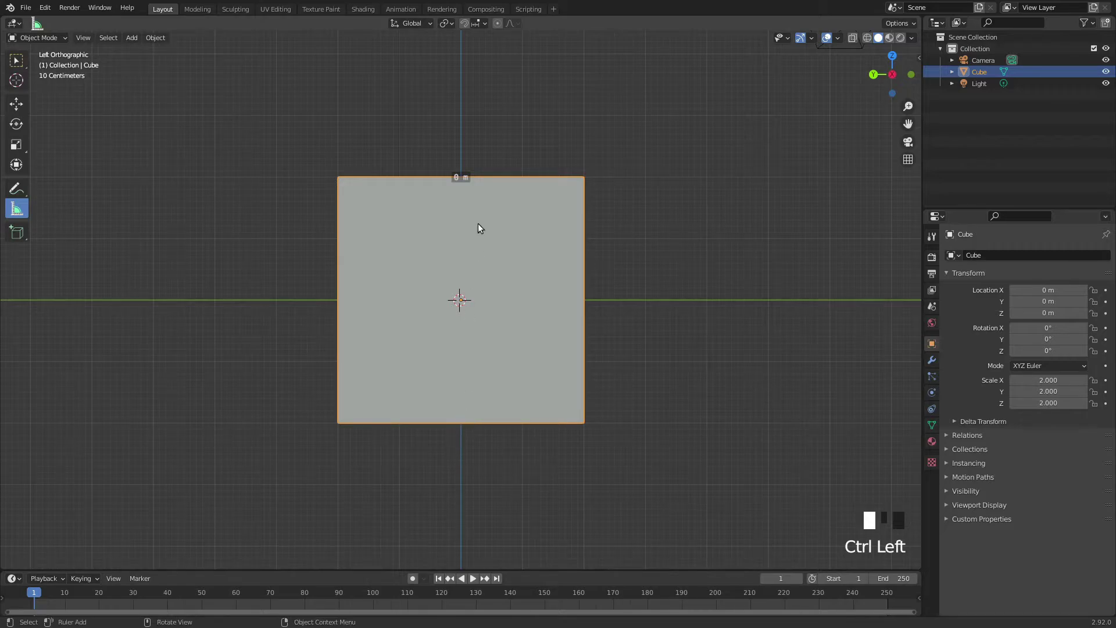
key(ctrl+z)
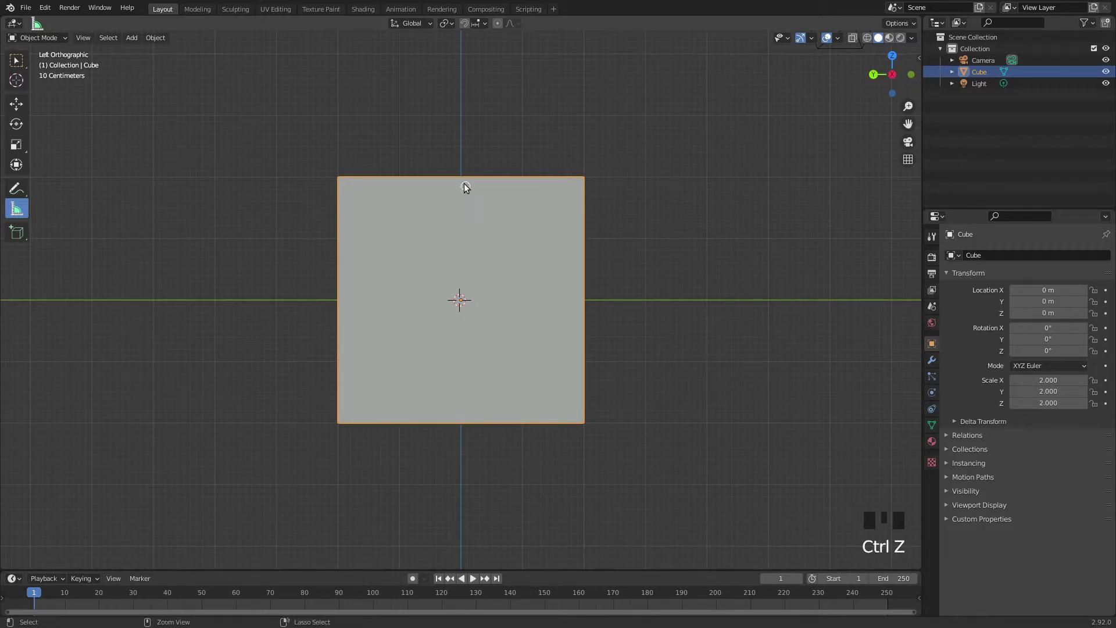
ctrl+drag(460, 178, 462, 419)
middle_drag(699, 229, 428, 292)
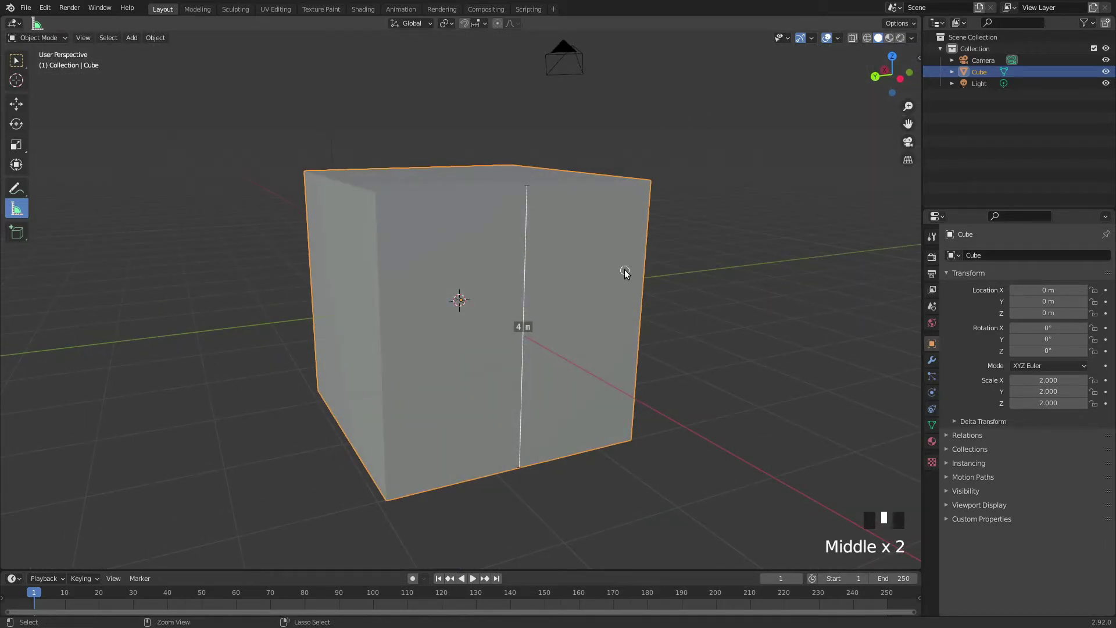
Undo the ruler on the enlarged cube and switch back to the Select Box tool.
key(ctrl+z)
scroll(271, 285, down, 4)
click(8, 60)
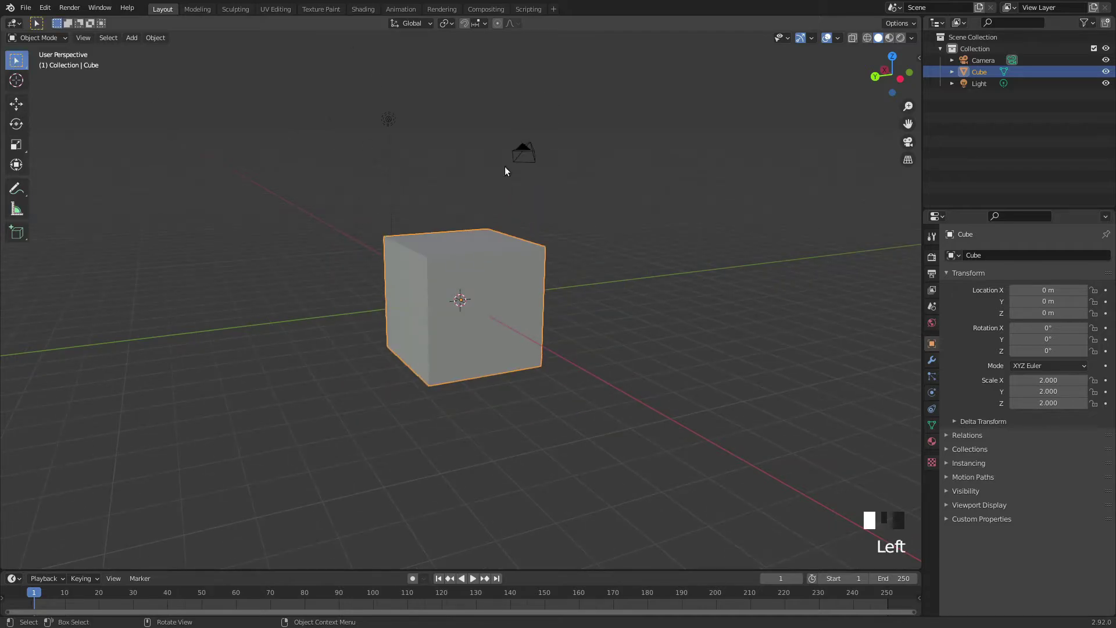
scroll(504, 166, up, 5)
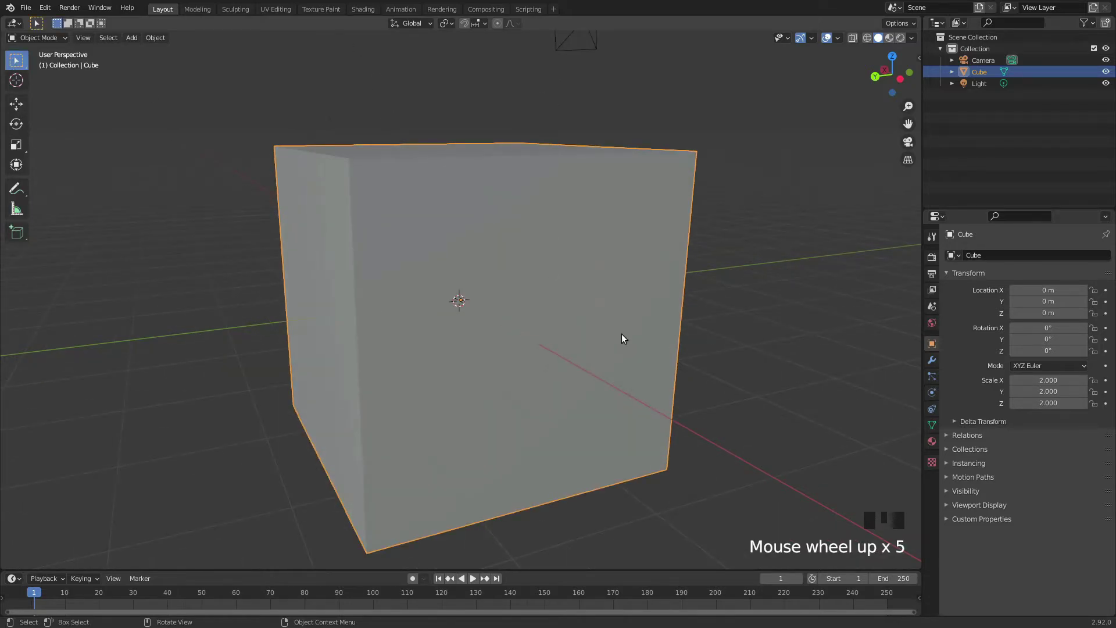
scroll(622, 334, down, 1)
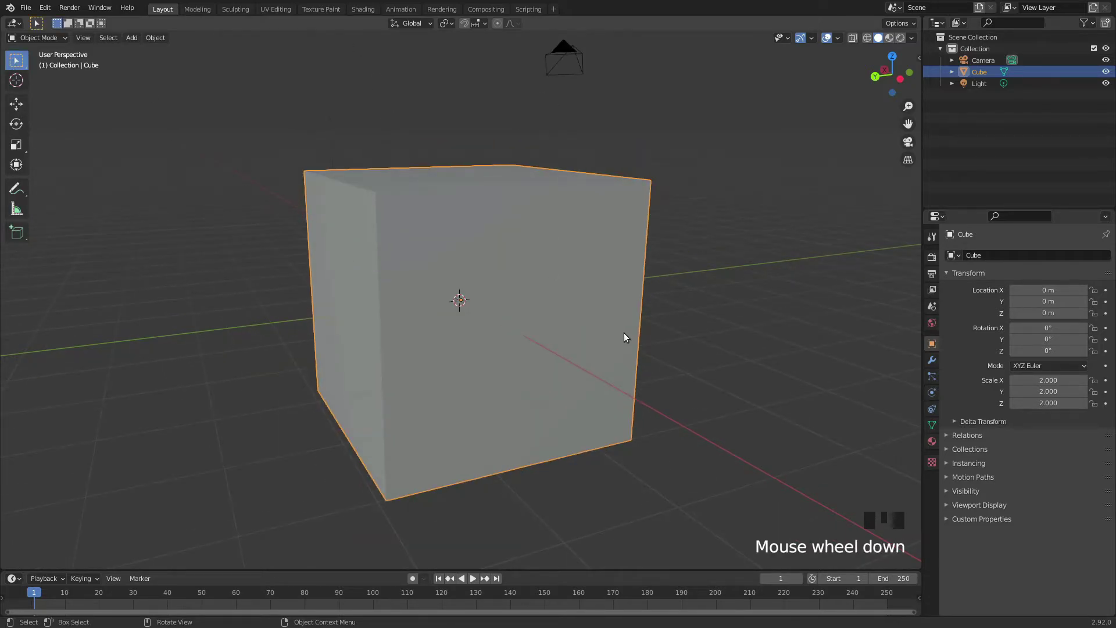
scroll(623, 333, up, 1)
scroll(621, 336, down, 1)
scroll(815, 242, down, 1)
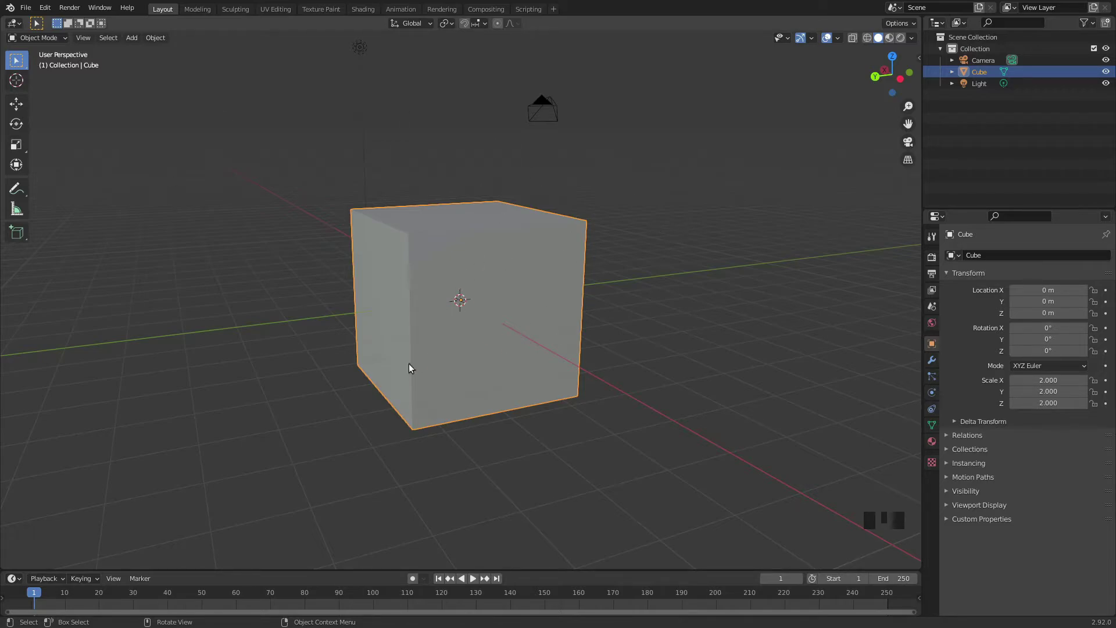
key(s)
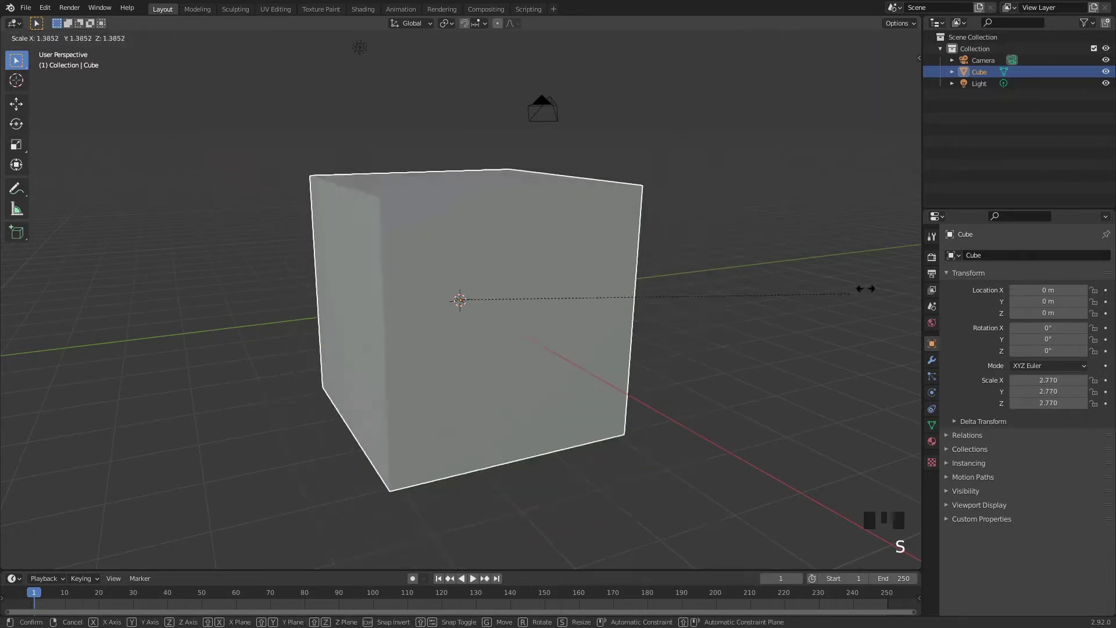
right_click(49, 348)
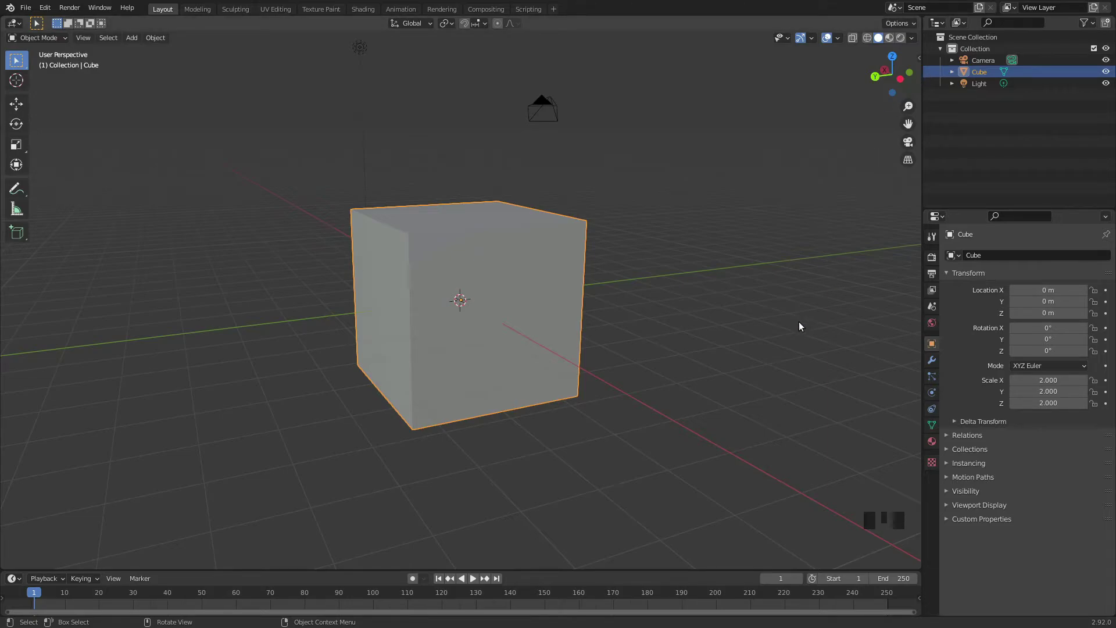
key(s)
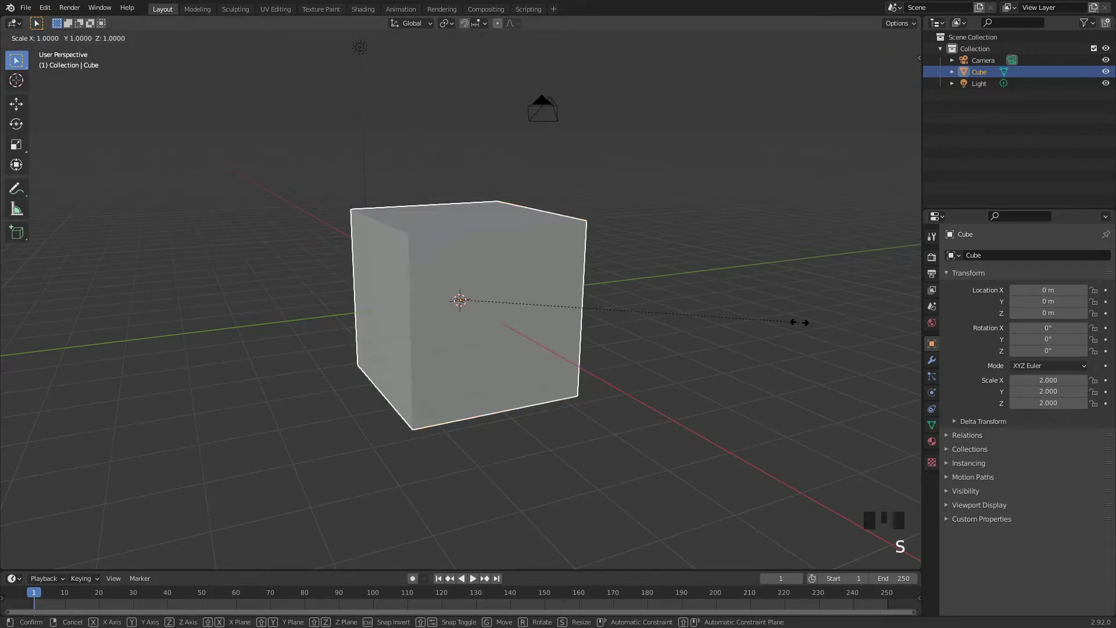
key(z)
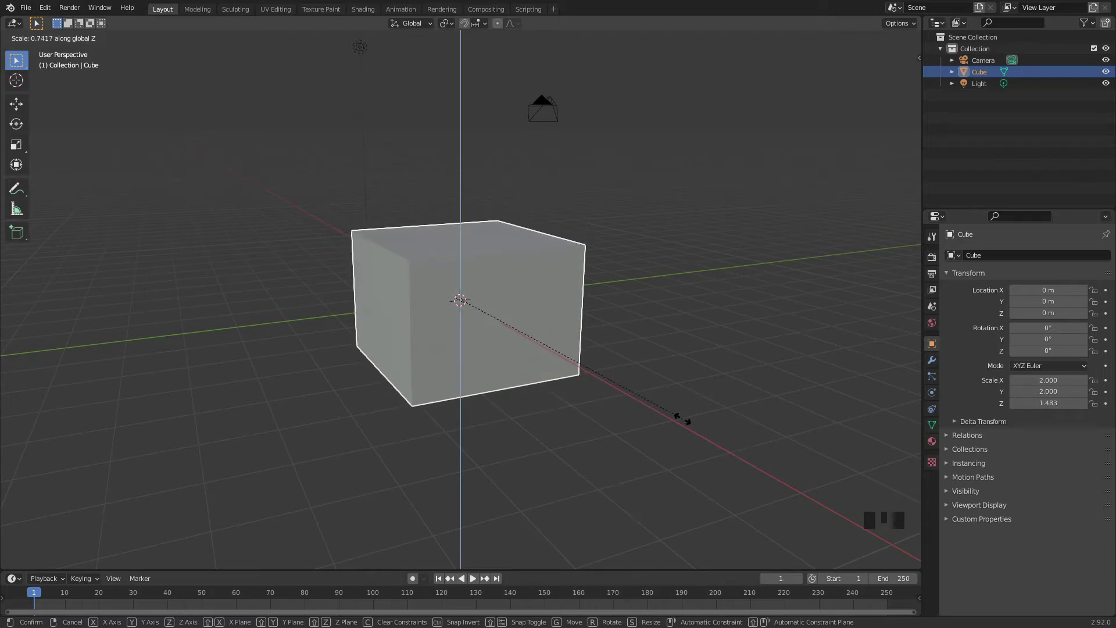
key(Escape)
Scale the cube by a factor of 2 along the global Z axis only.
text(s)
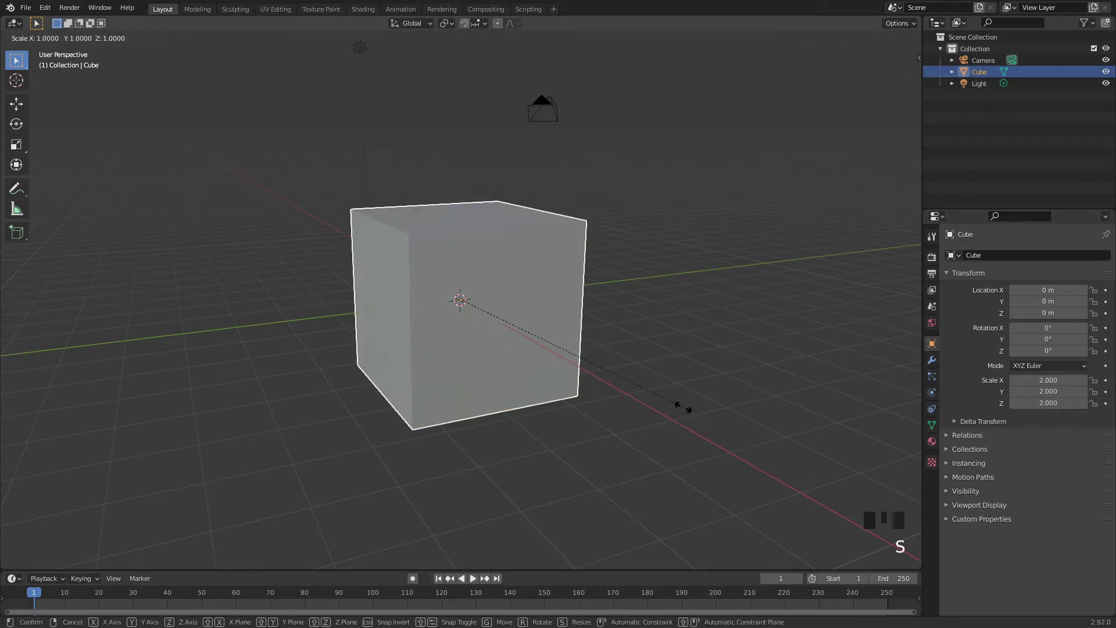
text(z)
text(2)
key(Return)
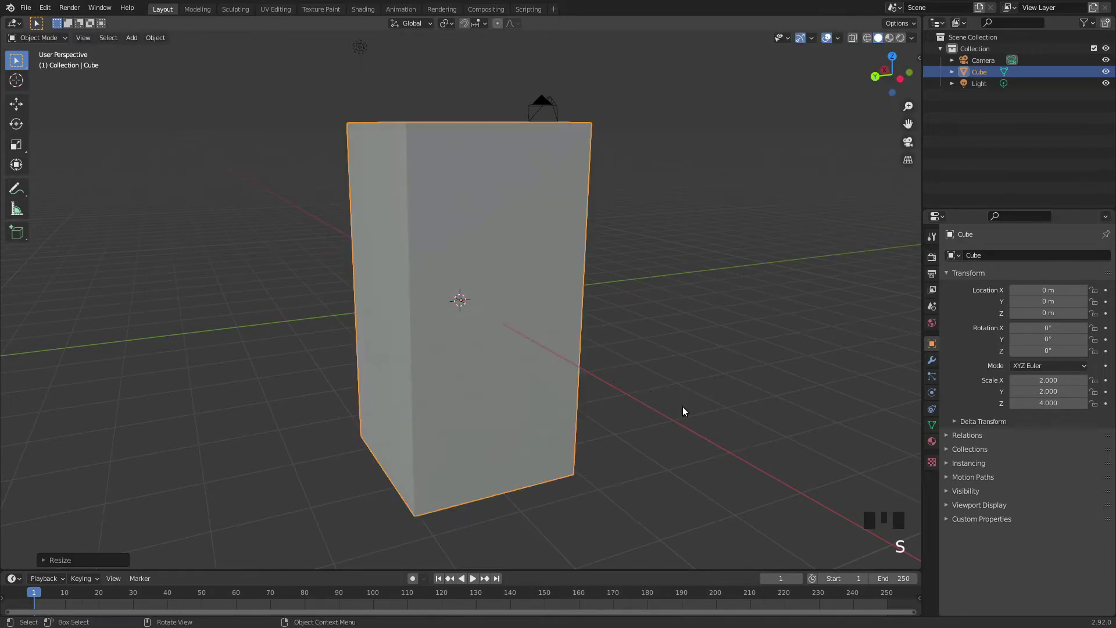
Scale the stretched cube by a factor of 2 along the global Y axis.
scroll(682, 410, down, 2)
middle_drag(682, 409, 581, 336)
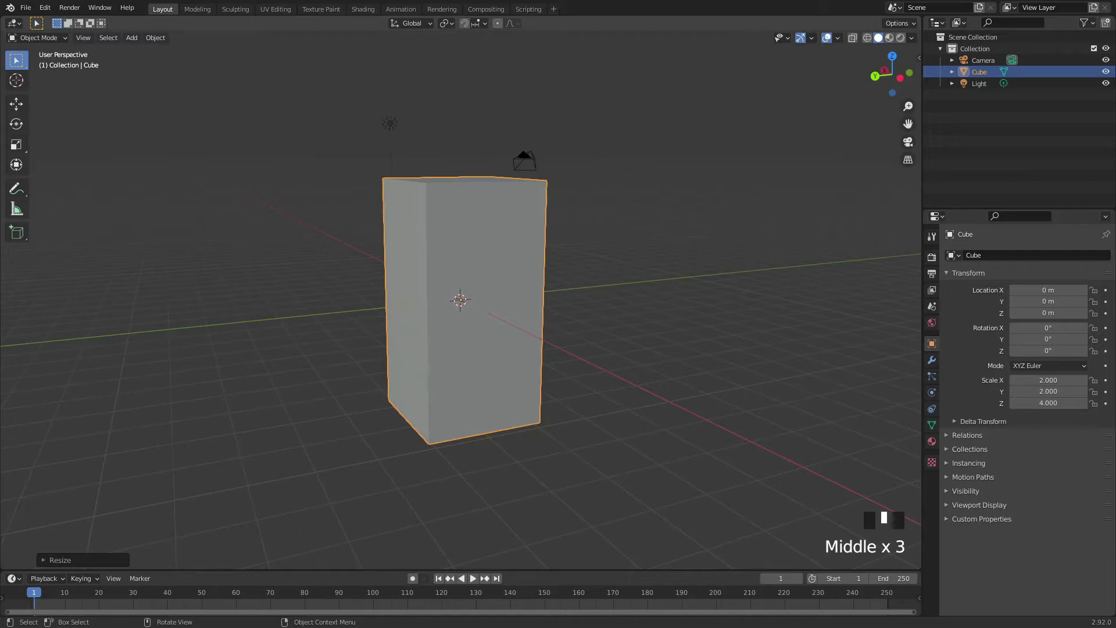
key(s)
text(y)
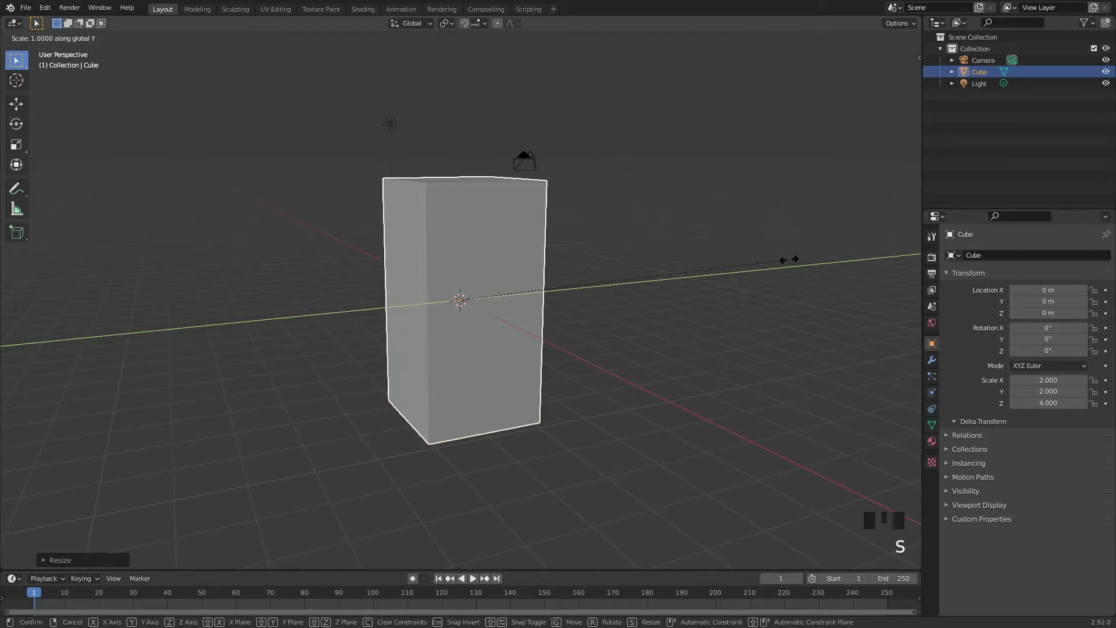
text(2)
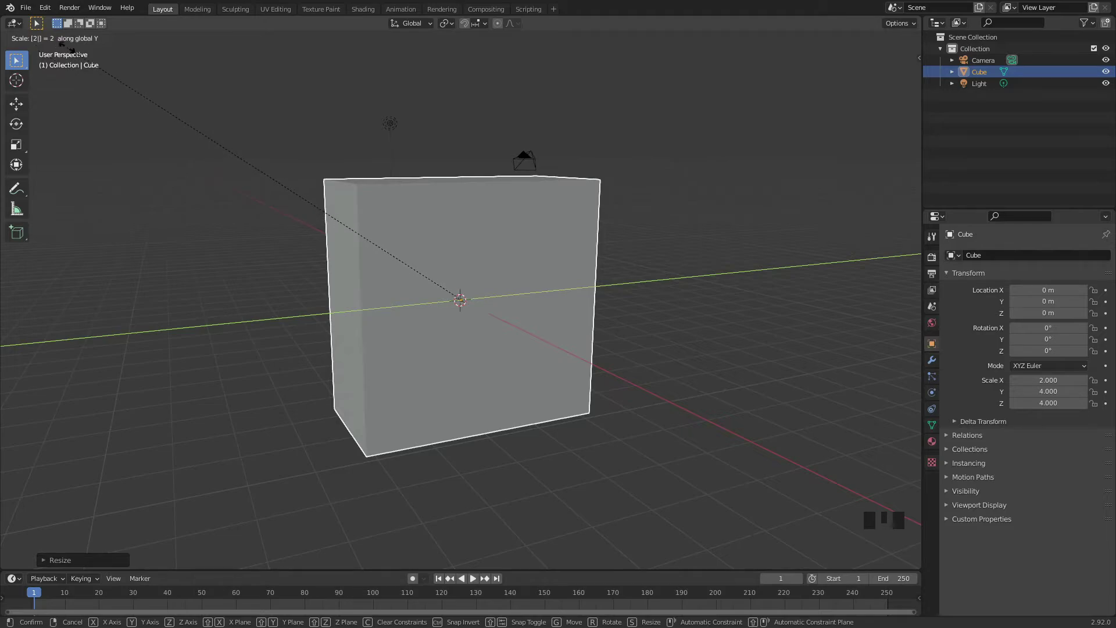
click(433, 125)
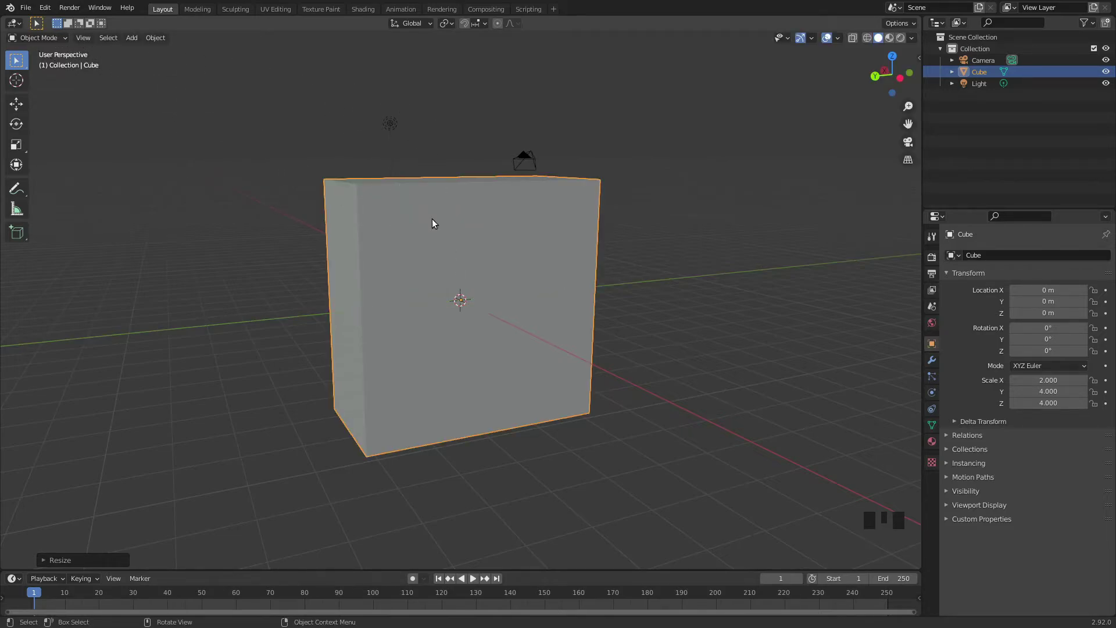
Scale the box by a factor of 2 along the global X axis.
middle_drag(433, 223, 498, 279)
text(sx)
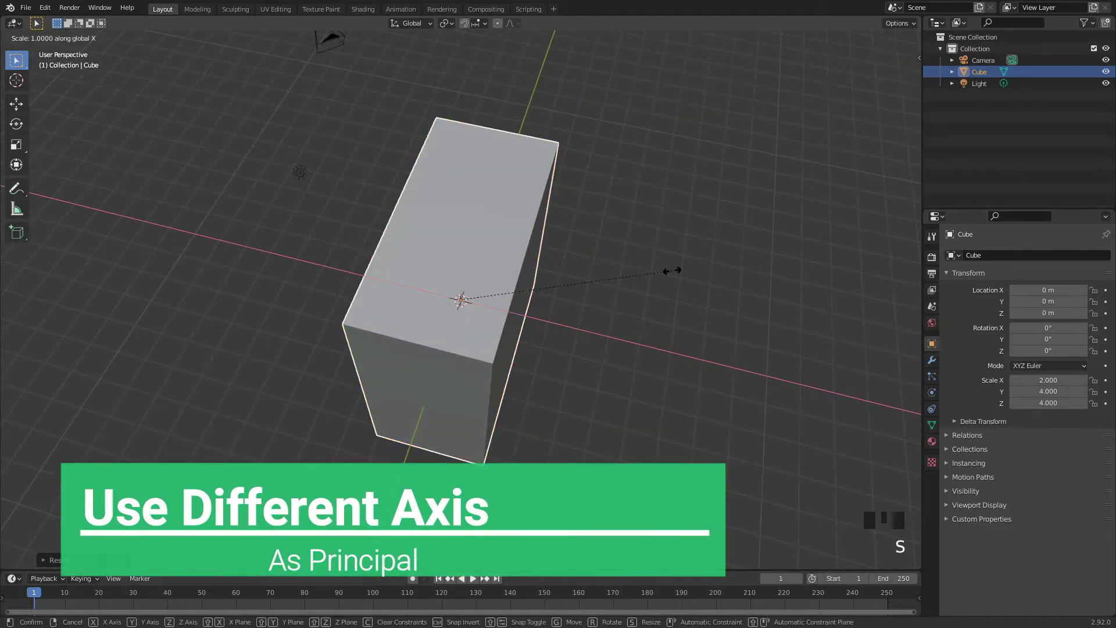
text(2)
click(671, 269)
middle_drag(671, 270, 563, 232)
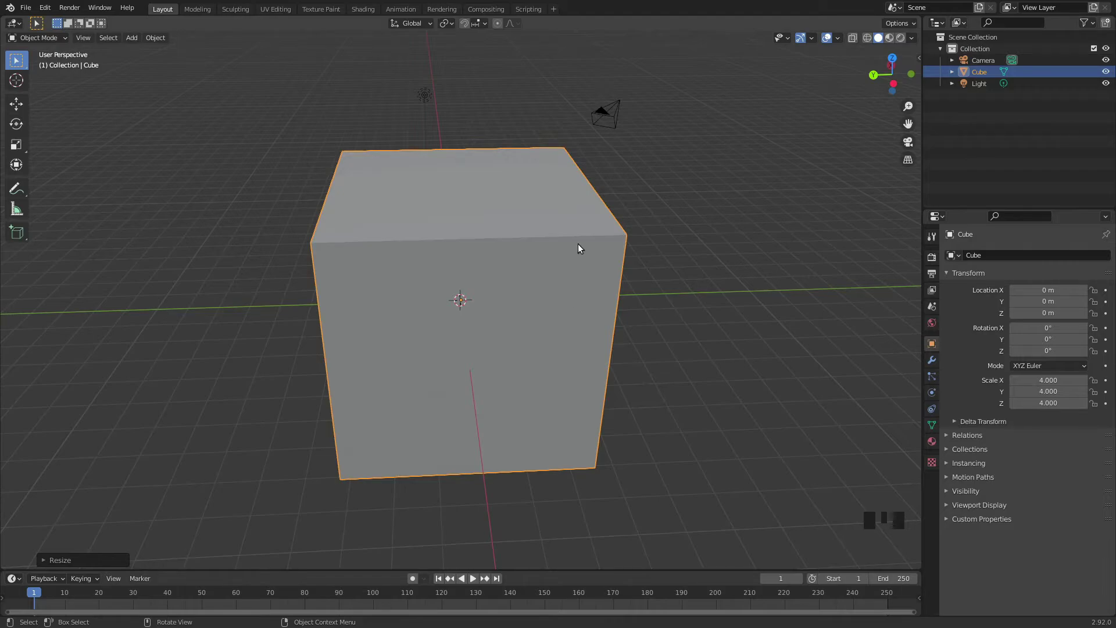
middle_drag(583, 242, 680, 237)
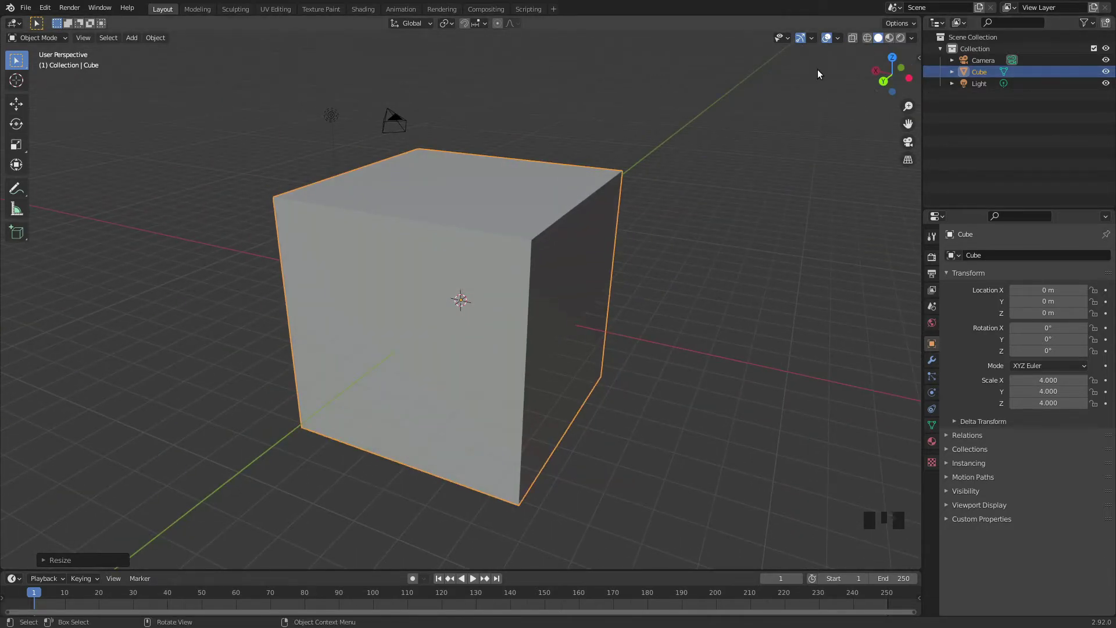
middle_drag(817, 68, 665, 340)
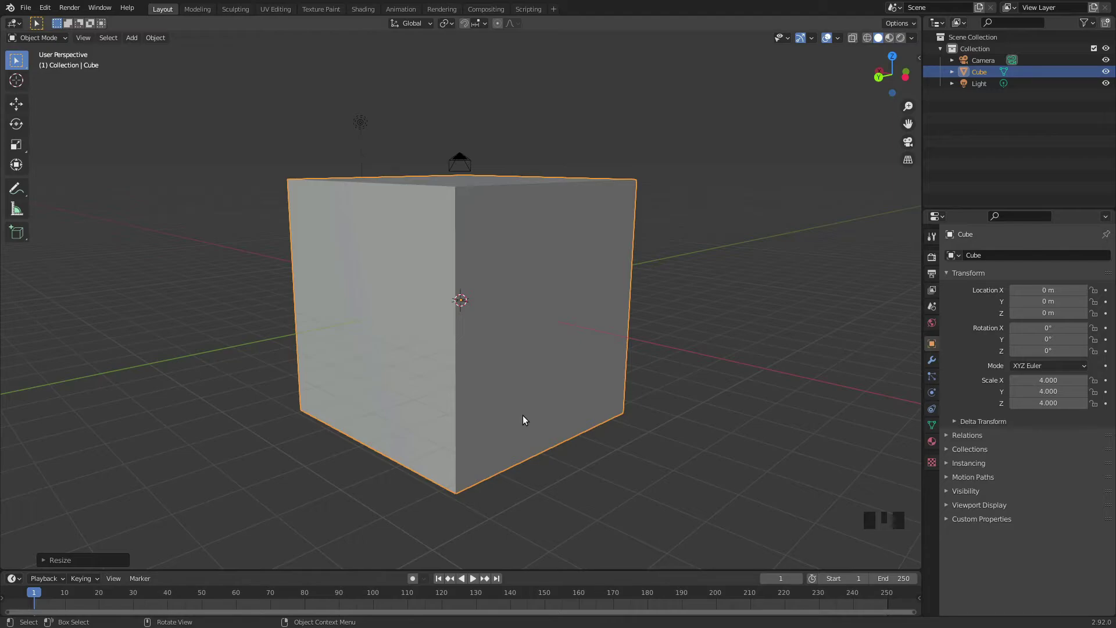
mouse_move(522, 415)
middle_down()
mouse_move(567, 403)
mouse_move(580, 382)
mouse_move(490, 408)
mouse_move(529, 430)
mouse_move(528, 415)
middle_up()
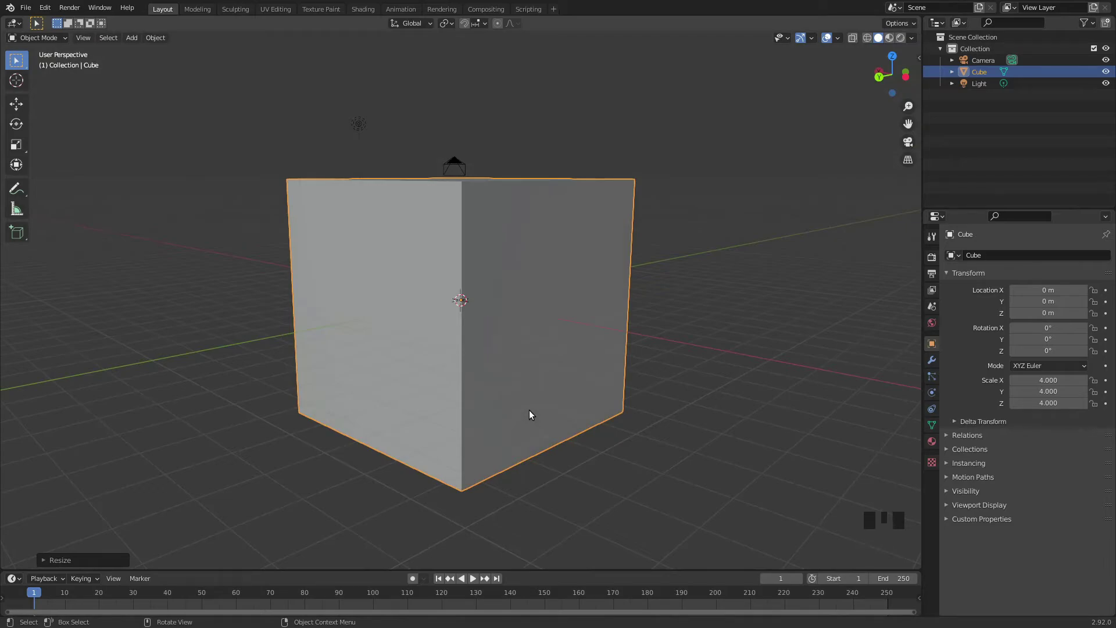
text(s2)
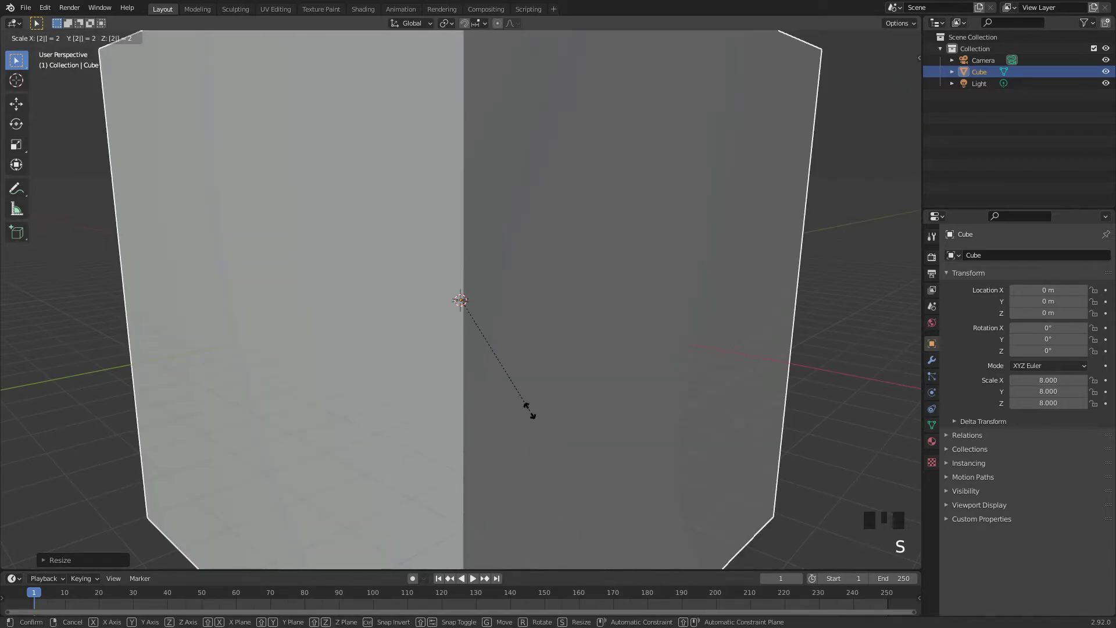
key(Escape)
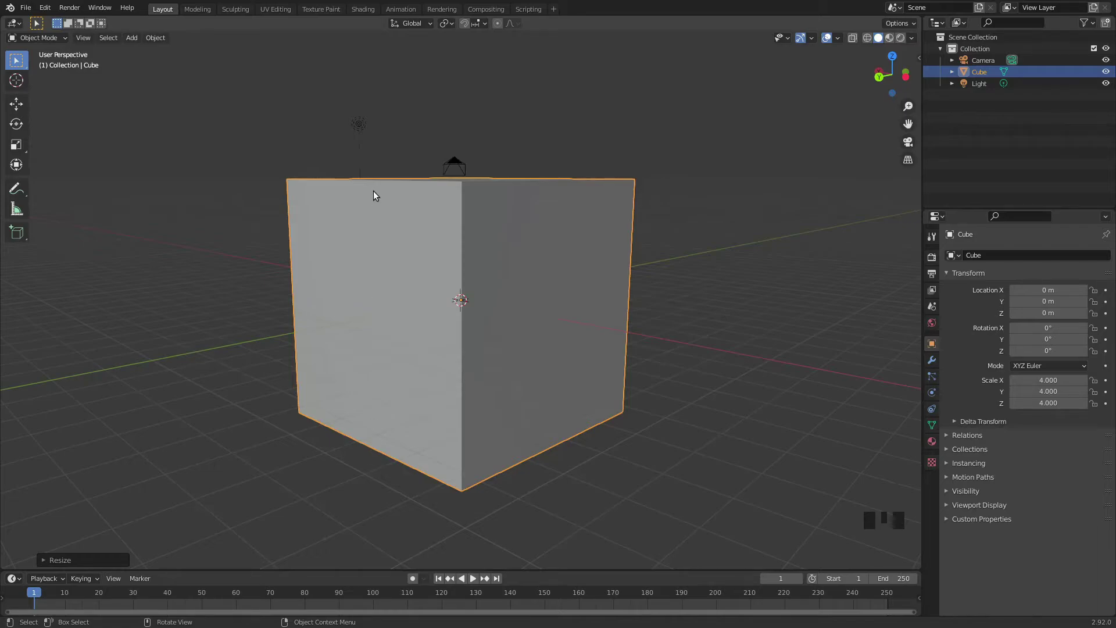
Scale the cube by a factor of 2 along the global Z axis.
middle_drag(490, 333, 525, 308)
scroll(652, 345, down, 1)
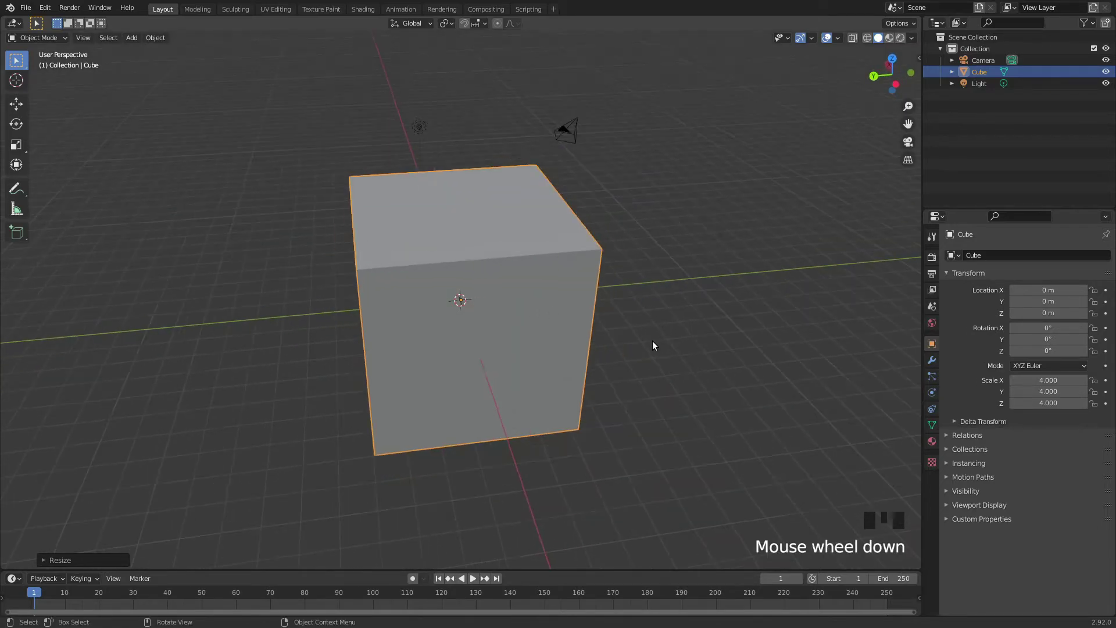
text(sz)
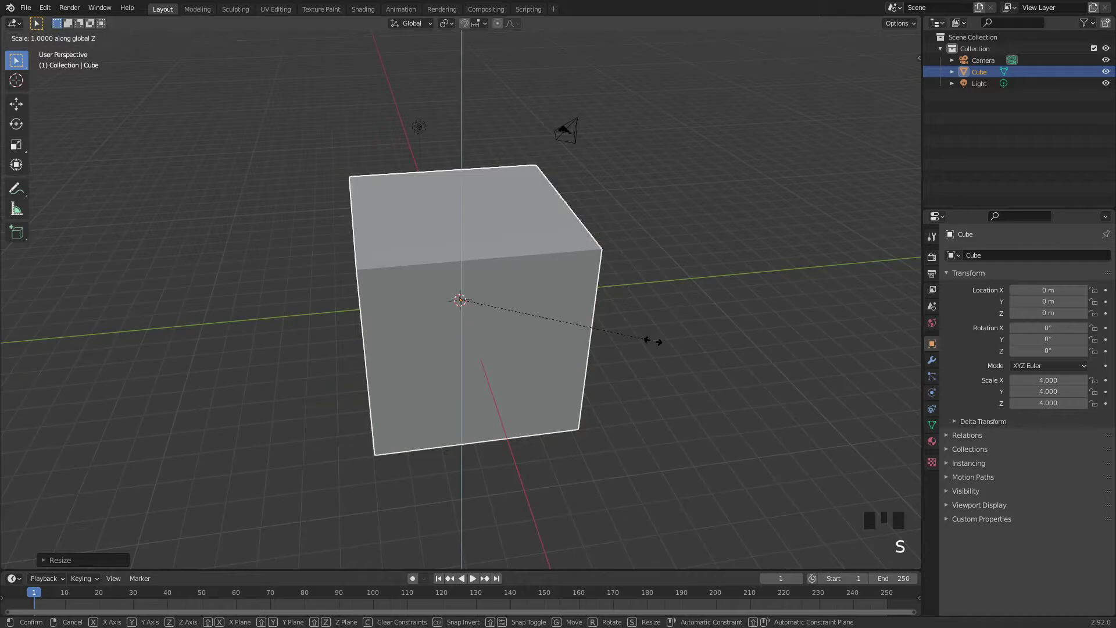
text(9)
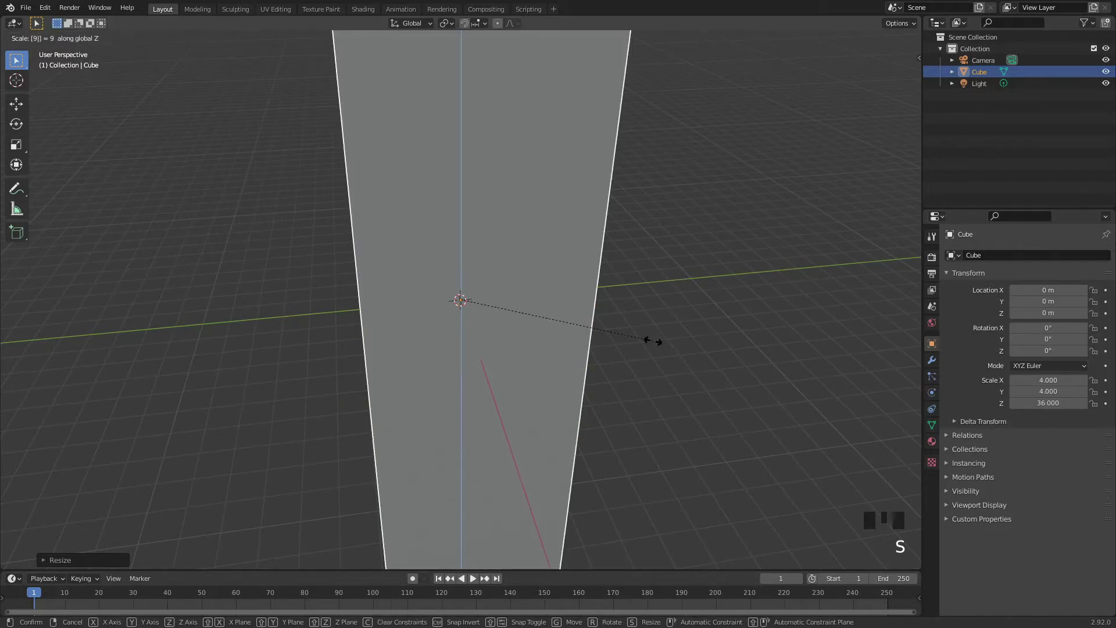
key(BackSpace)
text(2)
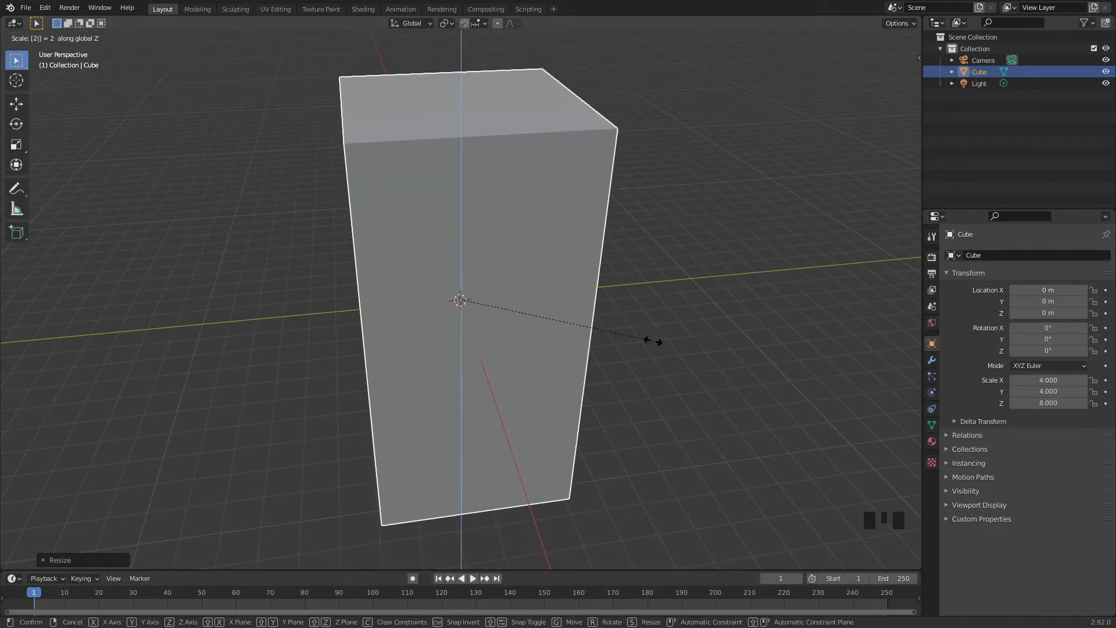
key(Return)
Scale the box by a factor of 1 along the global X axis and by 4 along the global Y axis.
text(sx)
text(1)
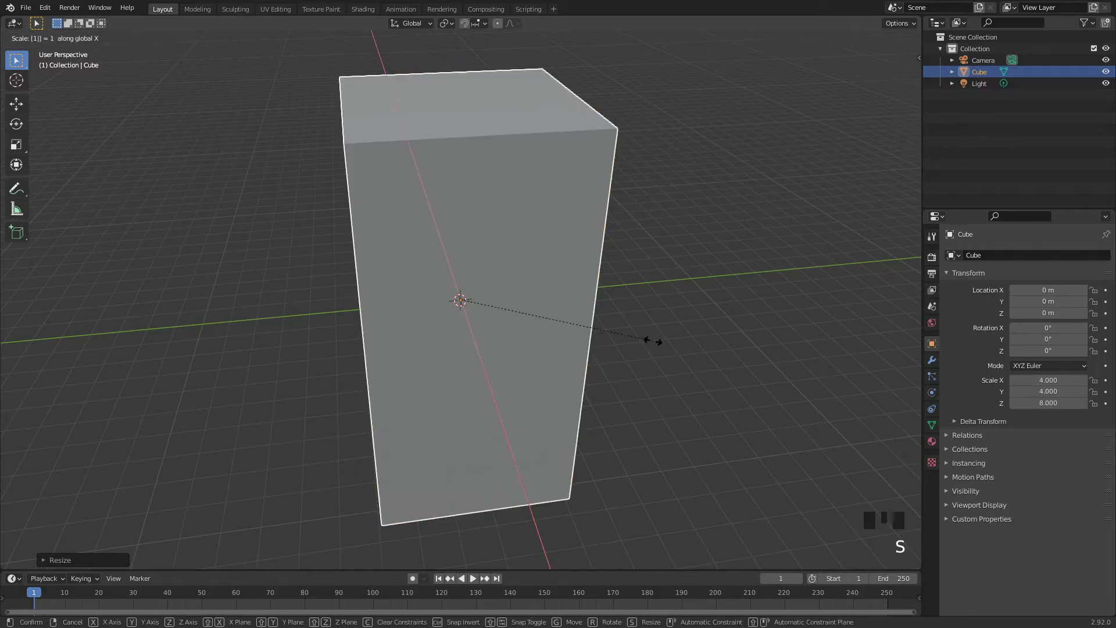
key(Return)
text(s)
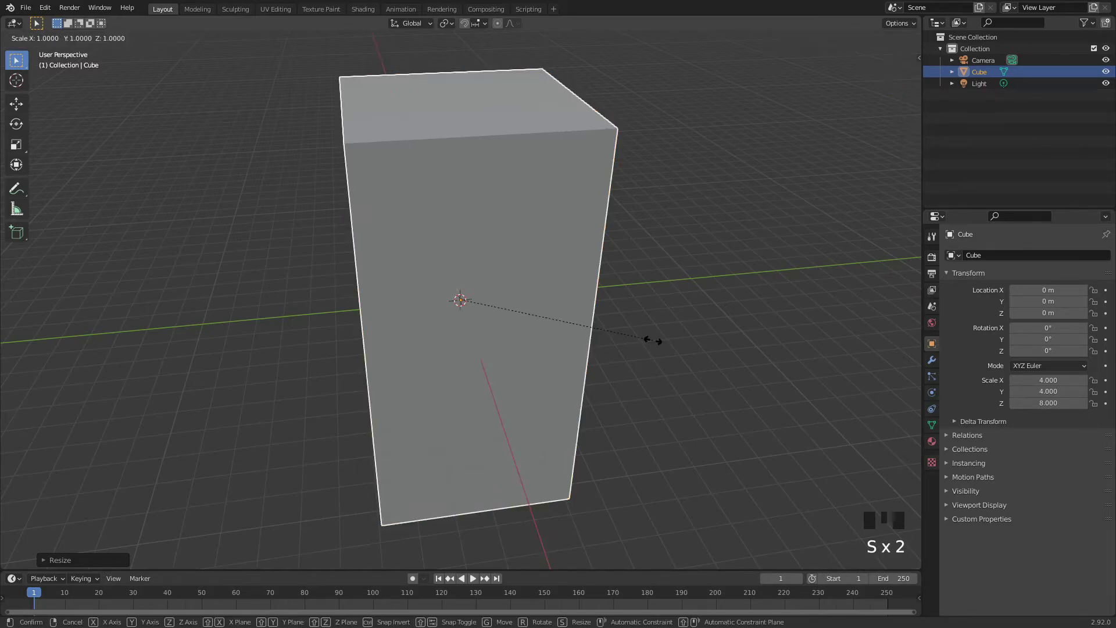
text(y4)
key(Return)
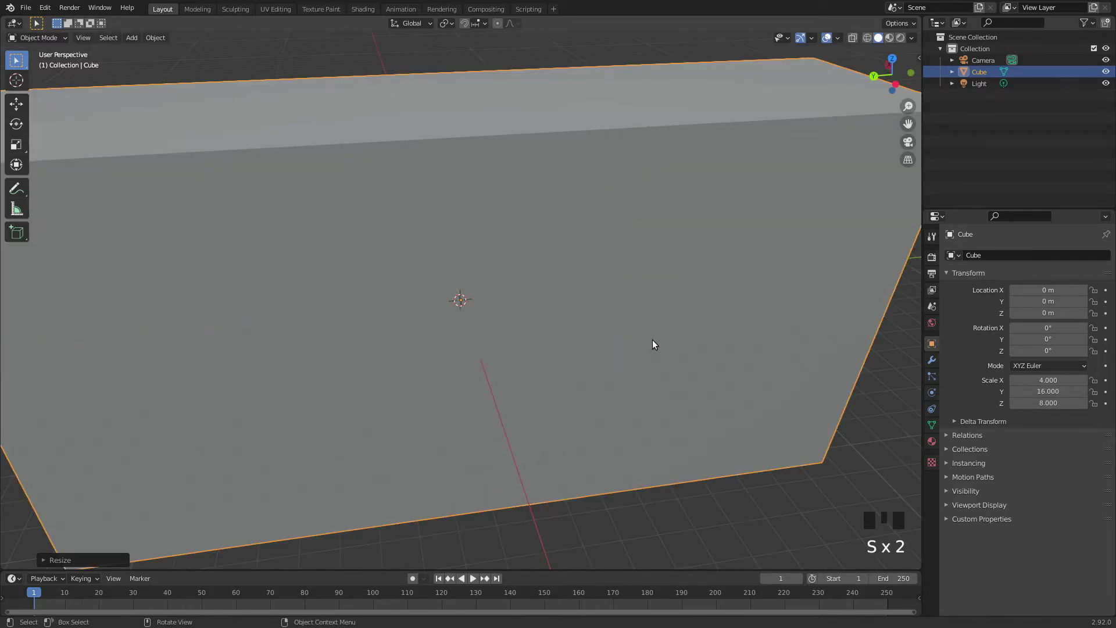
Look at the stretched box from several sides and switch to the left orthographic view.
scroll(545, 319, down, 5)
middle_drag(545, 320, 493, 279)
scroll(496, 287, up, 4)
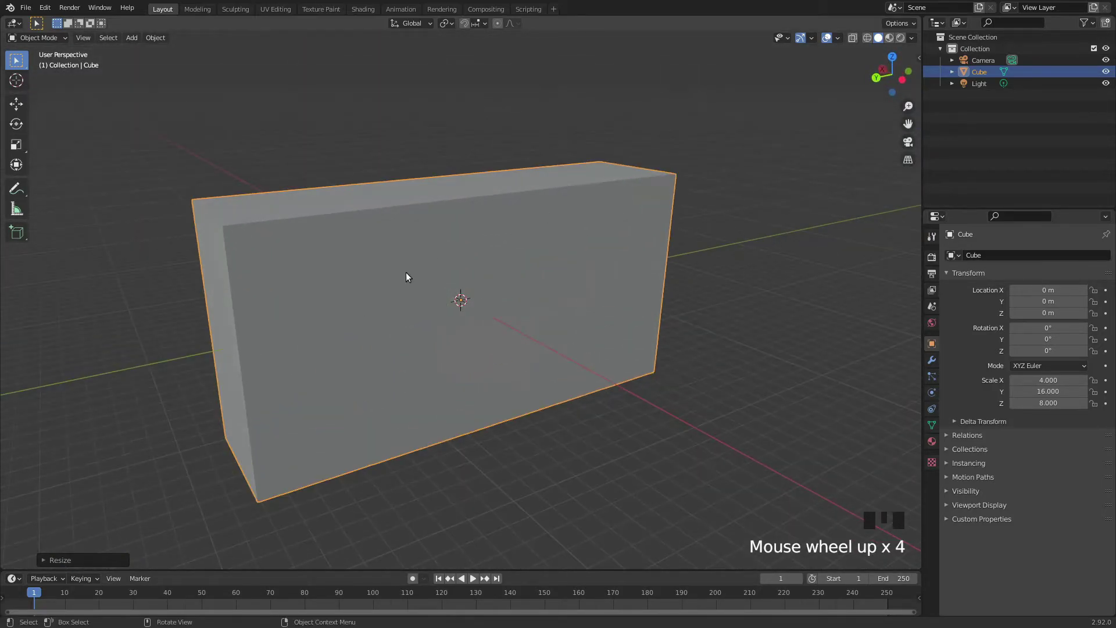
middle_drag(405, 277, 259, 286)
middle_drag(637, 244, 843, 92)
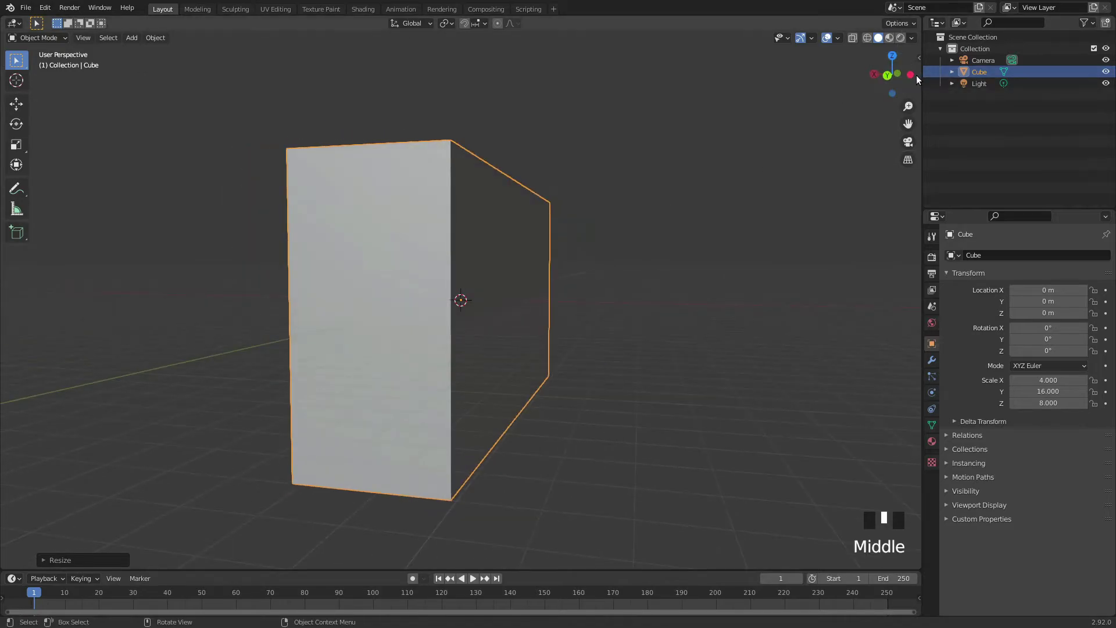
middle_drag(660, 254, 905, 75)
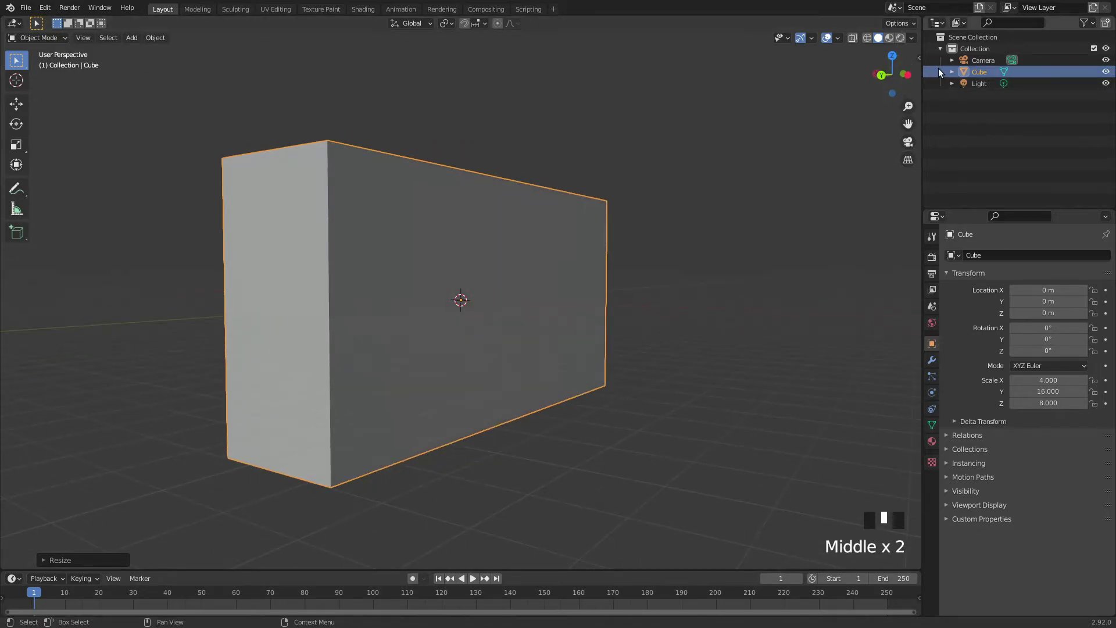
click(908, 76)
Annotate freehand around the box's outline and along the inside of its lower edge.
click(16, 190)
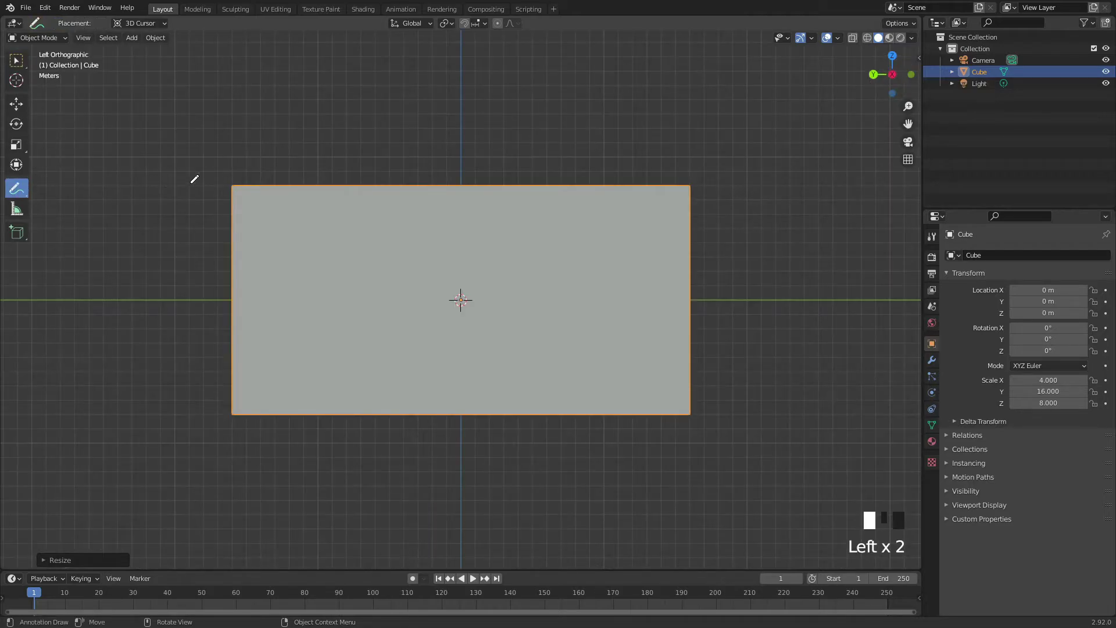
mouse_move(221, 177)
mouse_down()
mouse_move(190, 284)
mouse_move(228, 406)
mouse_move(528, 424)
mouse_move(762, 251)
mouse_move(521, 128)
mouse_move(211, 177)
mouse_move(238, 186)
mouse_move(237, 394)
mouse_move(623, 354)
mouse_up()
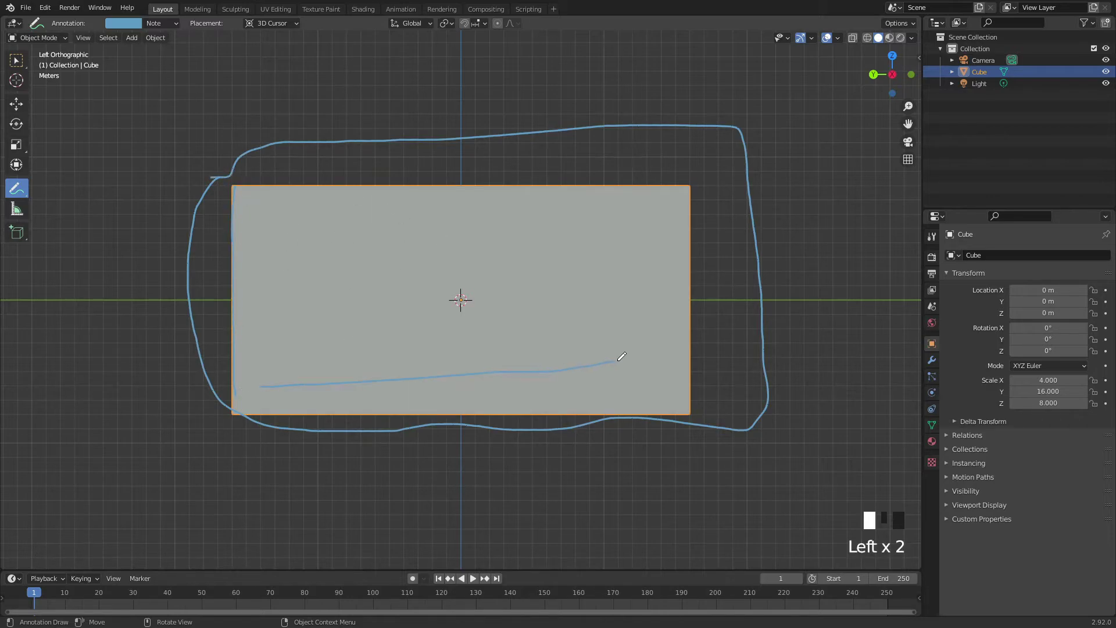
key(ctrl+z)
drag(274, 395, 625, 388)
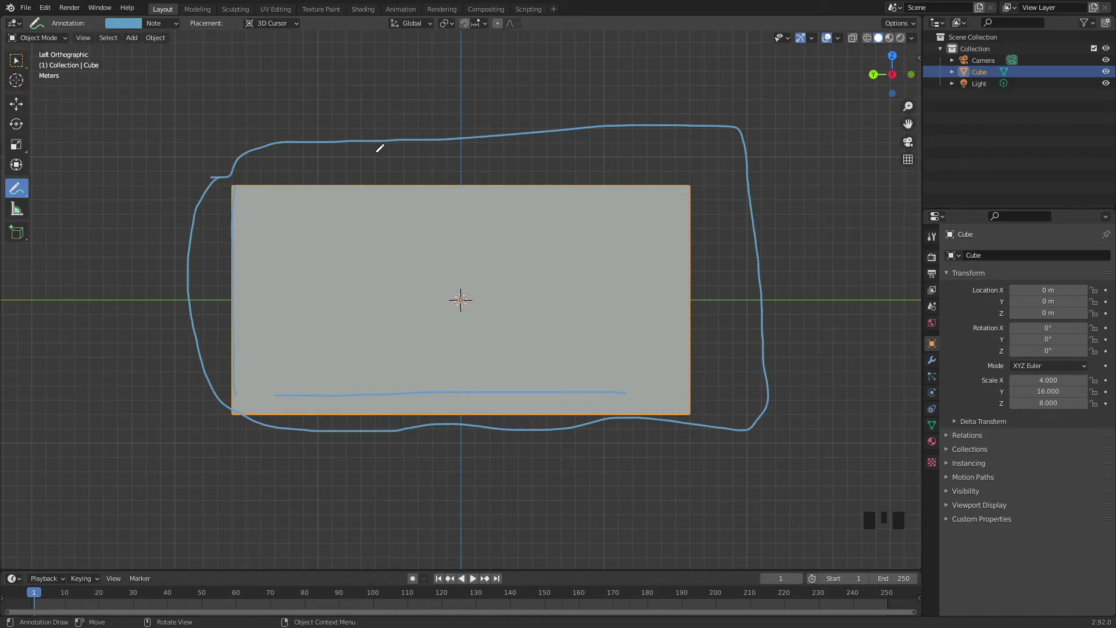
Undo all annotation strokes around the box and switch back to the Select Box tool.
mouse_move(381, 144)
middle_down()
mouse_move(436, 182)
mouse_move(399, 249)
middle_up()
key(ctrl+z)
key(ctrl+z)
key(ctrl+z)
key(ctrl+z)
click(16, 60)
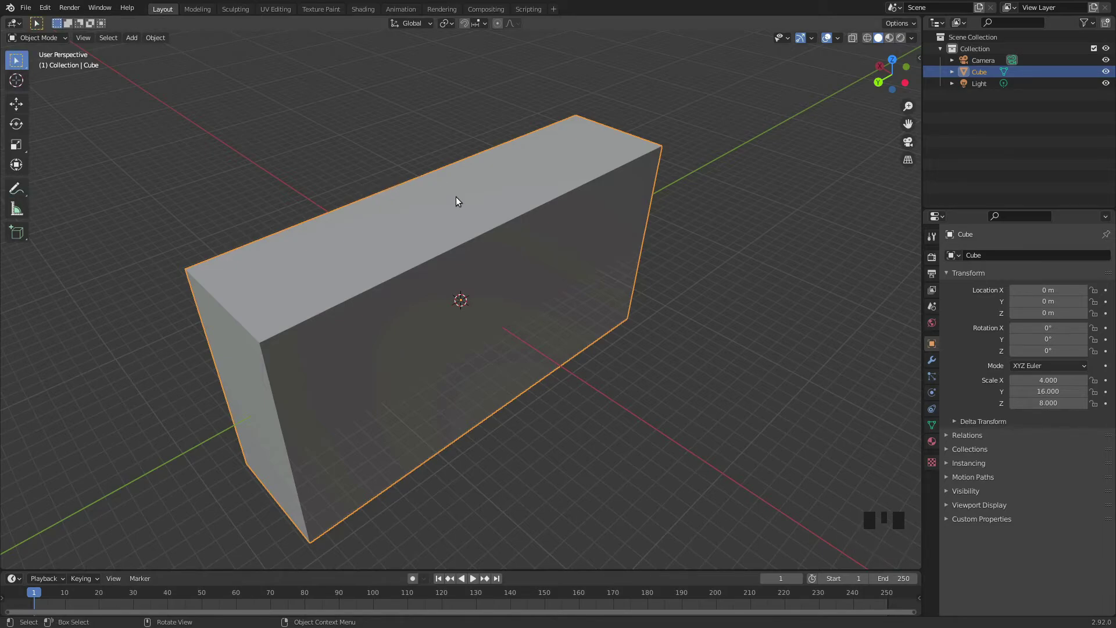
Delete the stretched box and undo the deletion.
key(Delete)
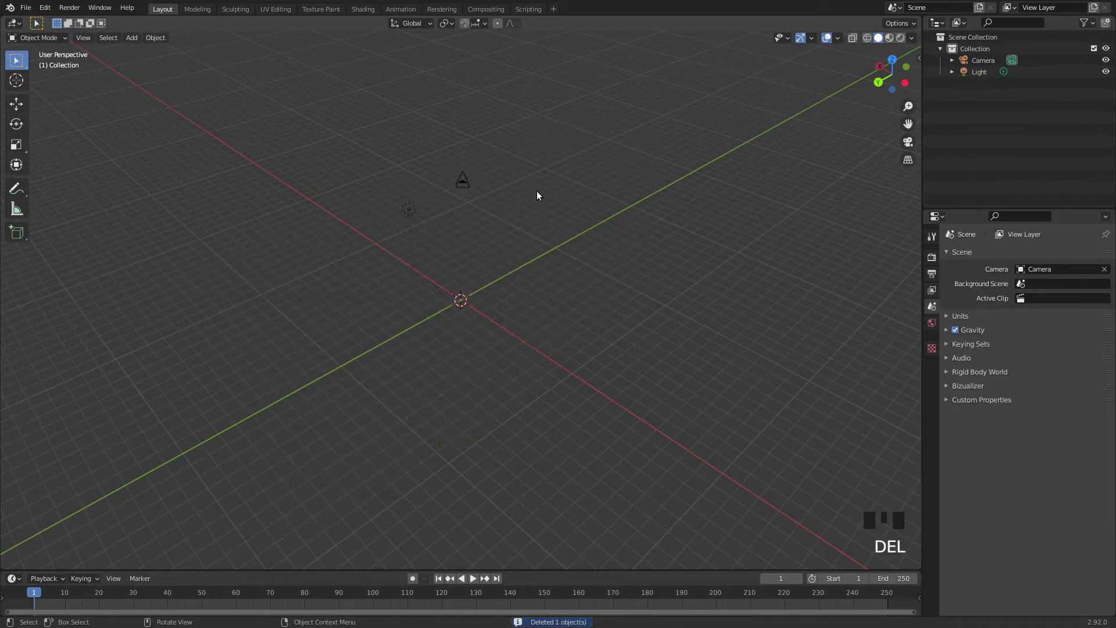
key(ctrl+z)
key(x)
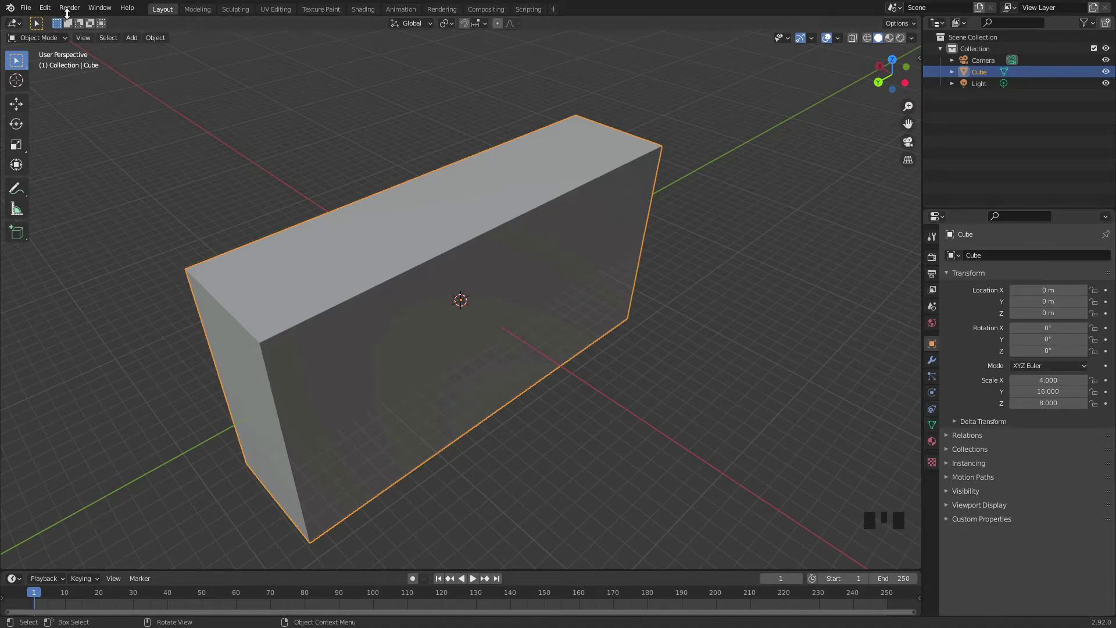
Undo and redo the box's last scaling along the Y axis several times, ending with the scaling reapplied.
click(45, 7)
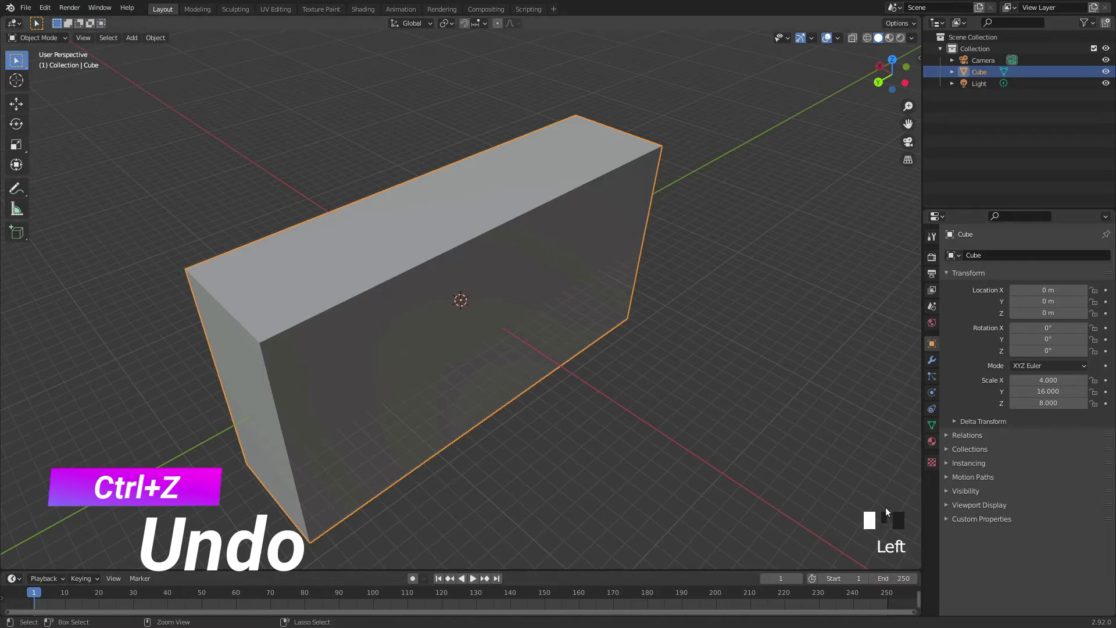
key(ctrl+z)
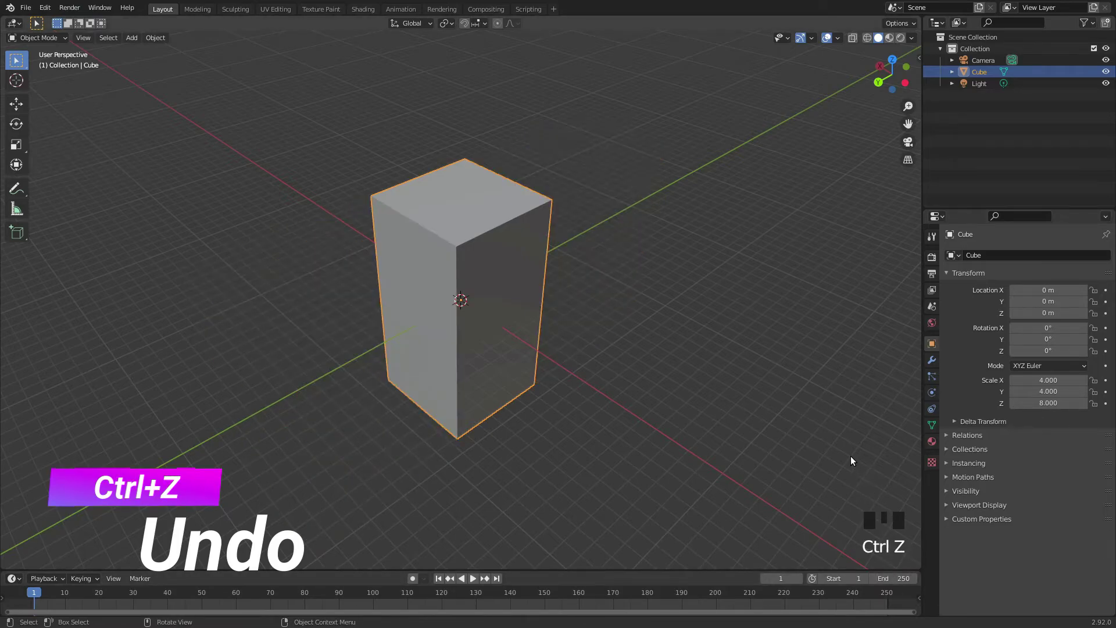
key(ctrl+shift+z)
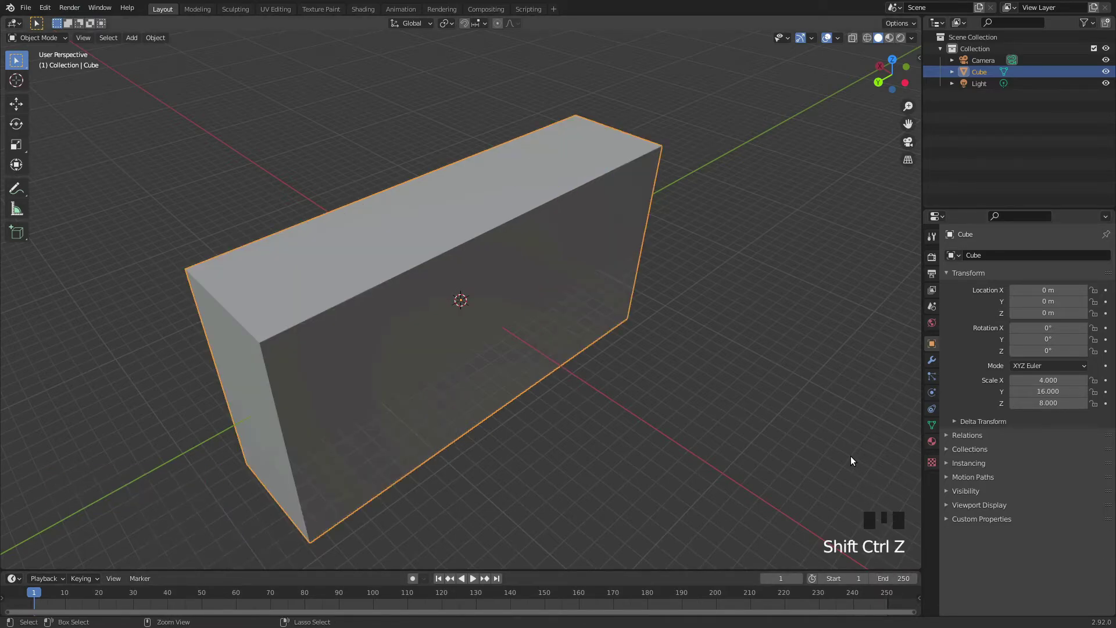
key(ctrl+z)
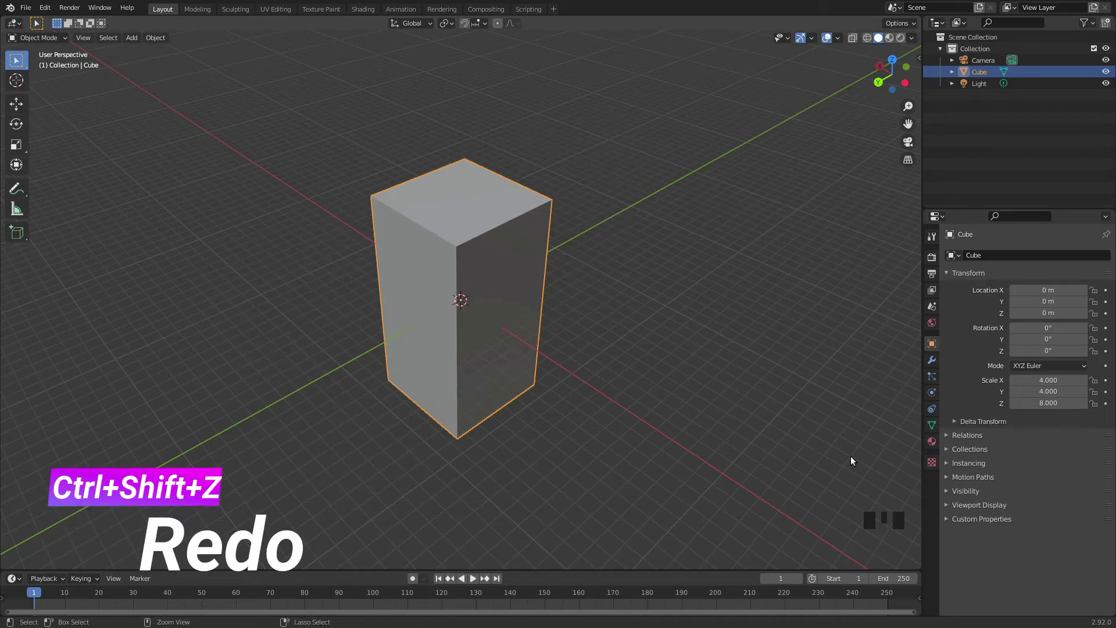
key(ctrl+z)
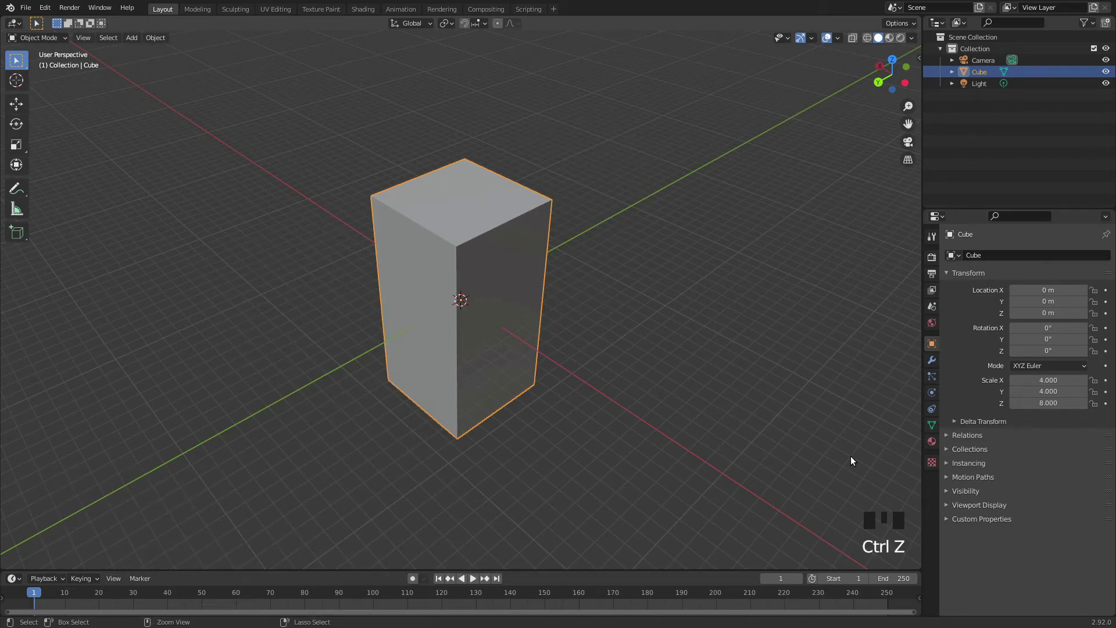
key(ctrl+shift+z)
key(ctrl+shift+z)
key(ctrl+shift+z)
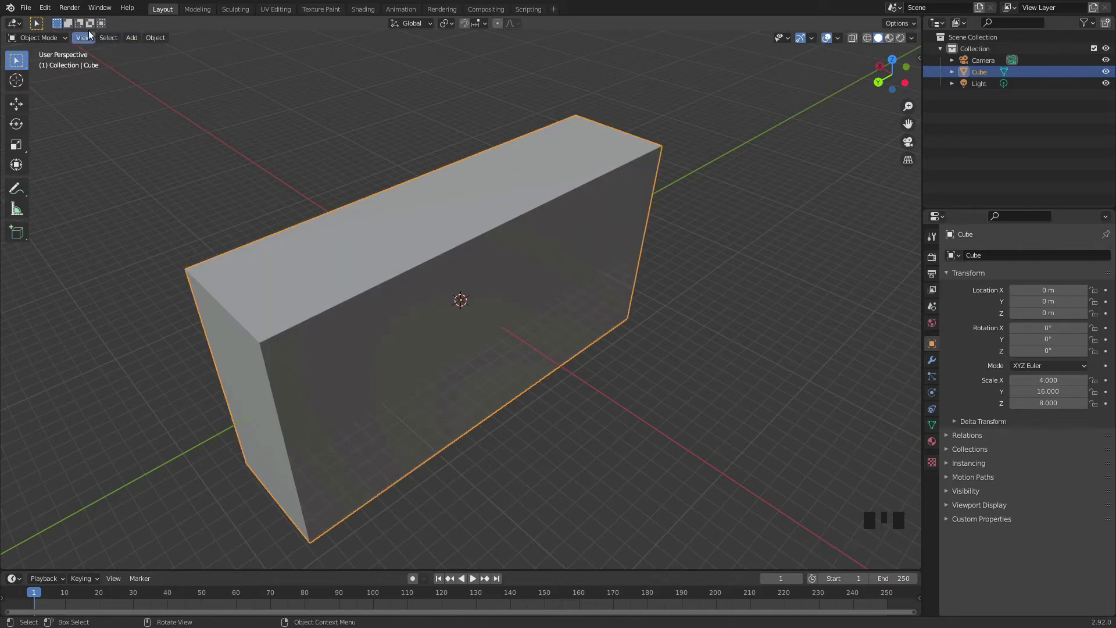
click(45, 8)
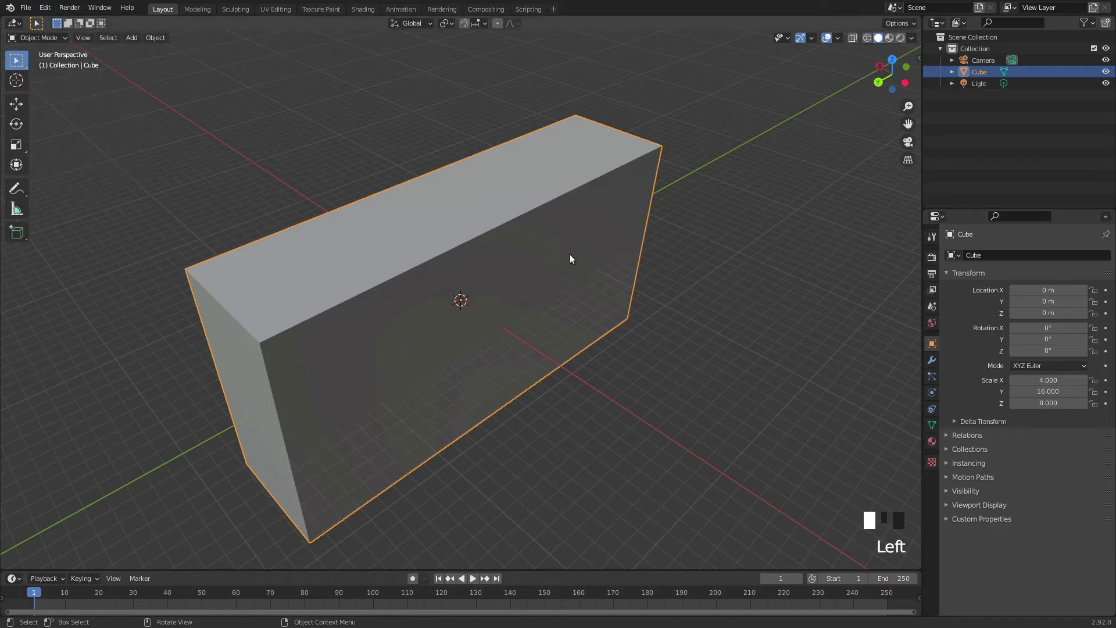
key(ctrl+z)
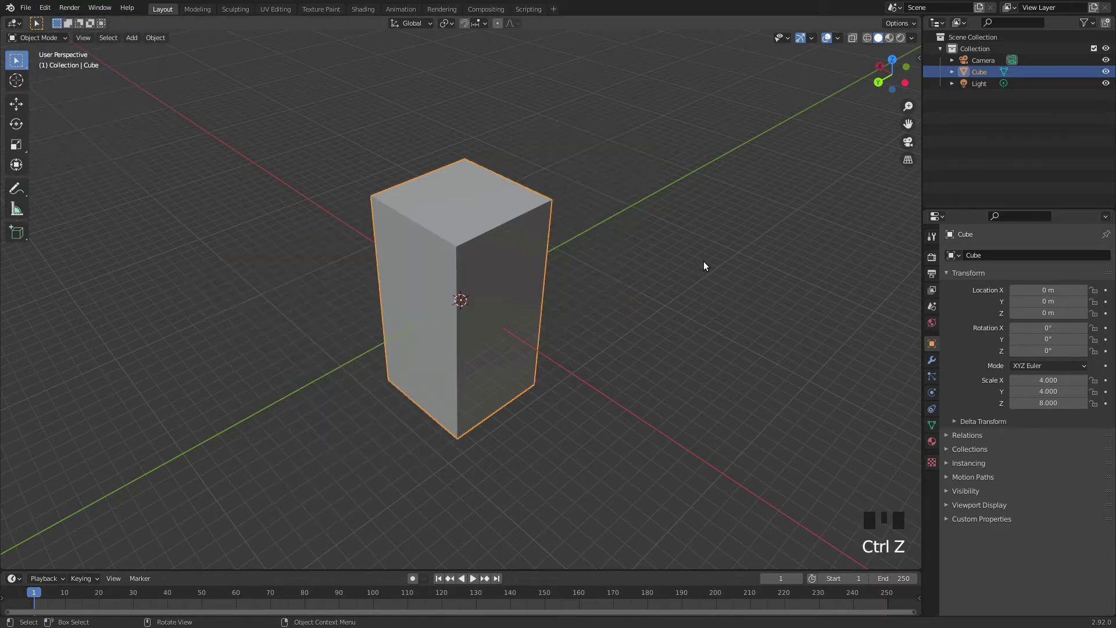
key(ctrl+shift+z)
Delete the stretched box with the confirmation prompt, and undo the deletion.
middle_drag(531, 387, 532, 344)
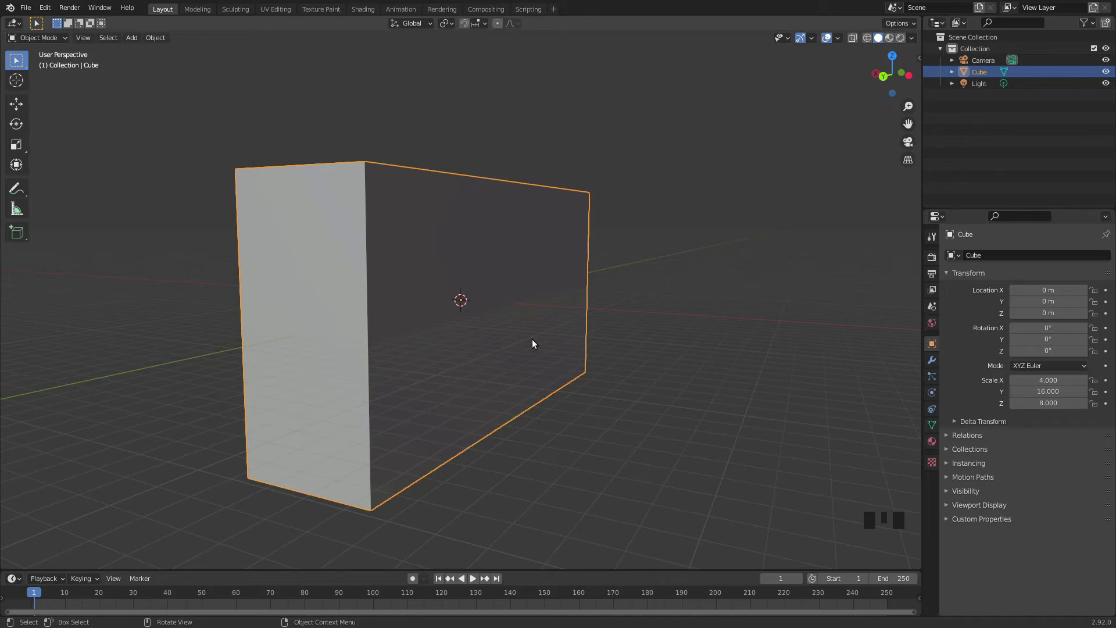
middle_drag(531, 339, 625, 297)
key(x)
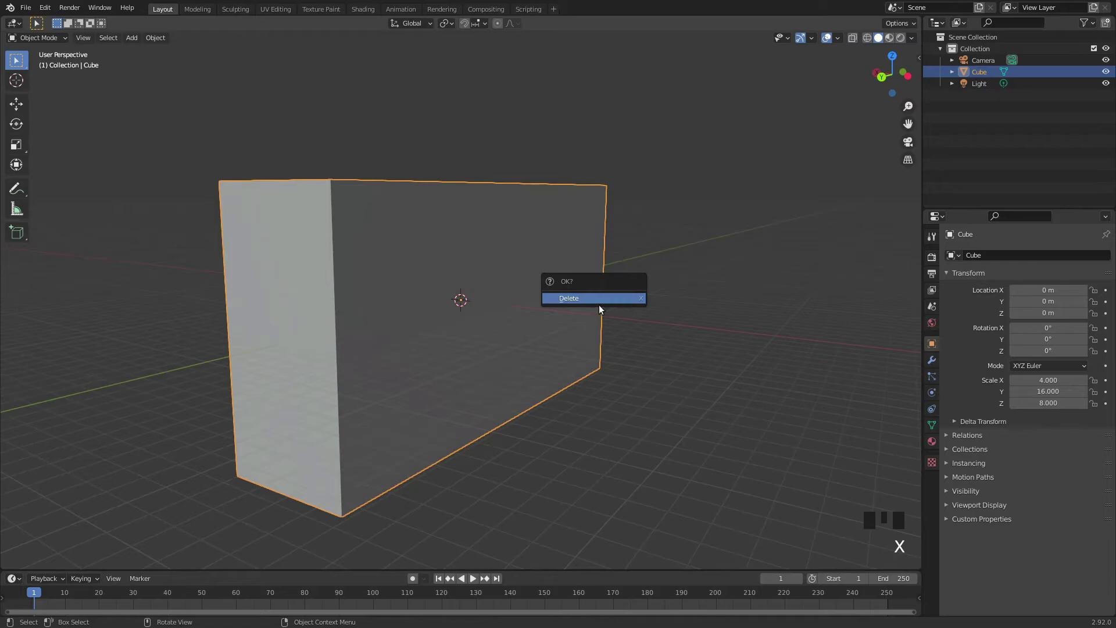
key(x)
click(598, 242)
middle_drag(572, 285, 525, 329)
scroll(513, 324, up, 4)
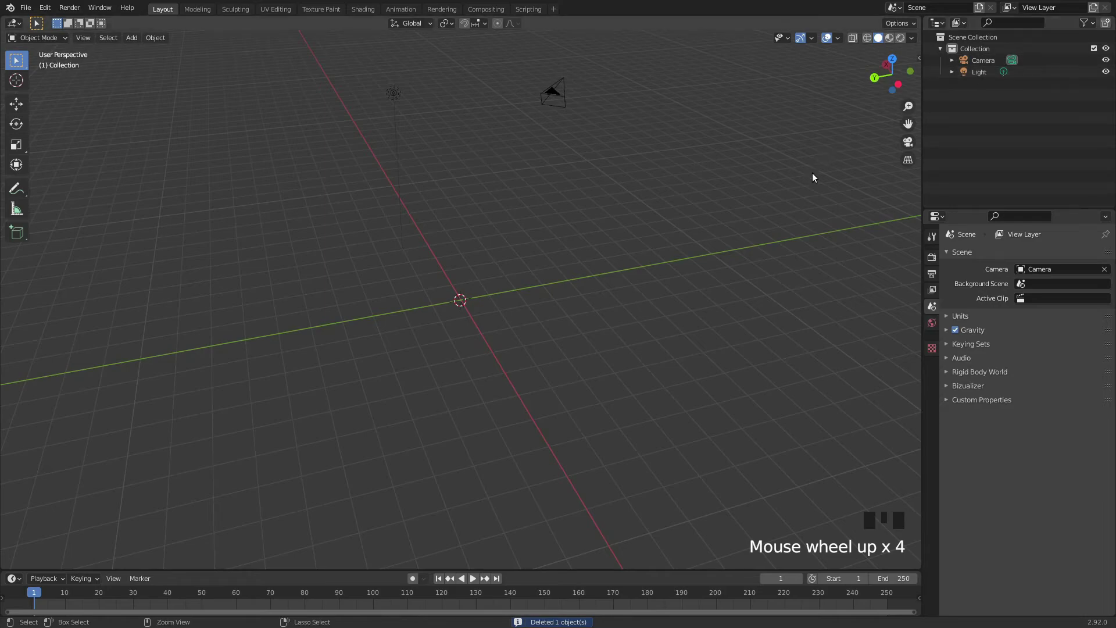
key(ctrl+z)
Delete the stretched box from the scene, leaving only the camera and light.
scroll(811, 174, down, 3)
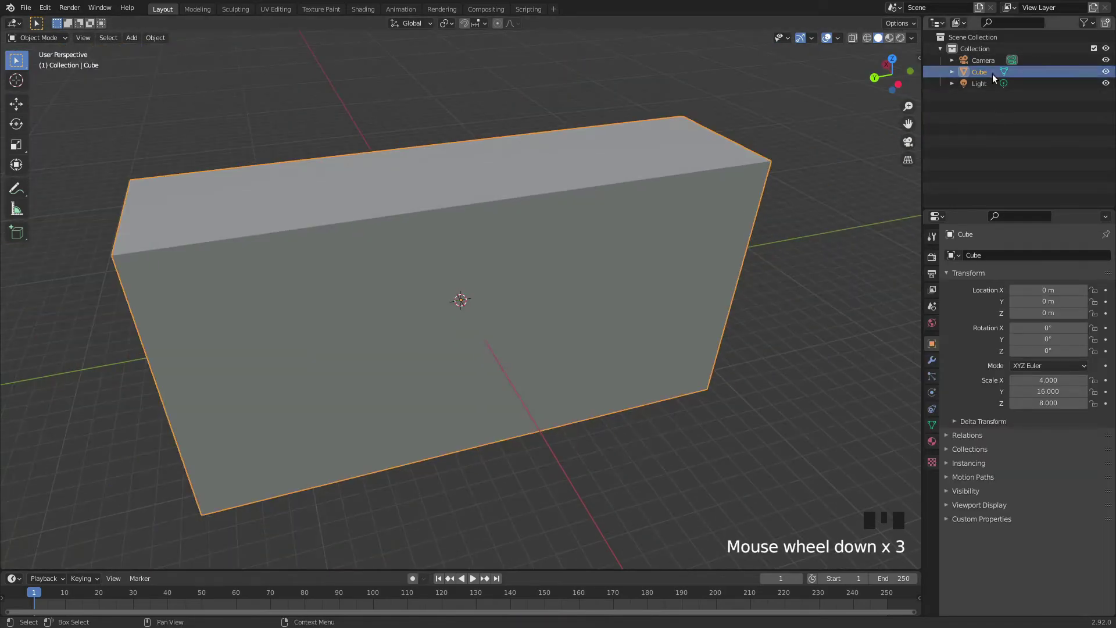
key(x)
click(633, 169)
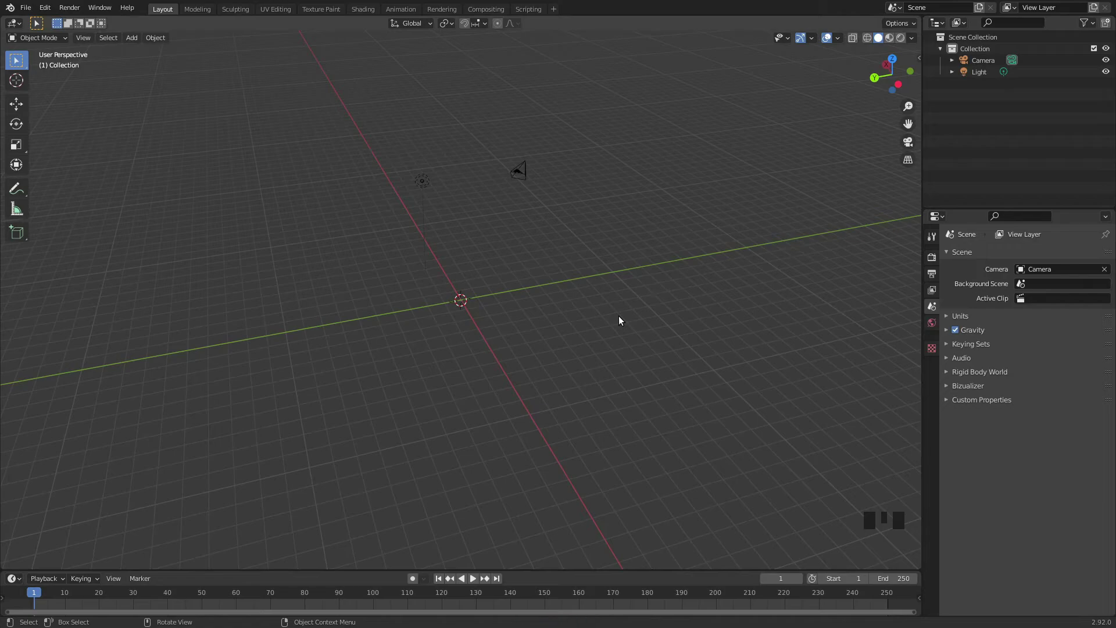
Examine the object types that can be added to the scene, including the mesh primitives and grease pencil objects.
scroll(609, 372, up, 3)
scroll(609, 372, up, 3)
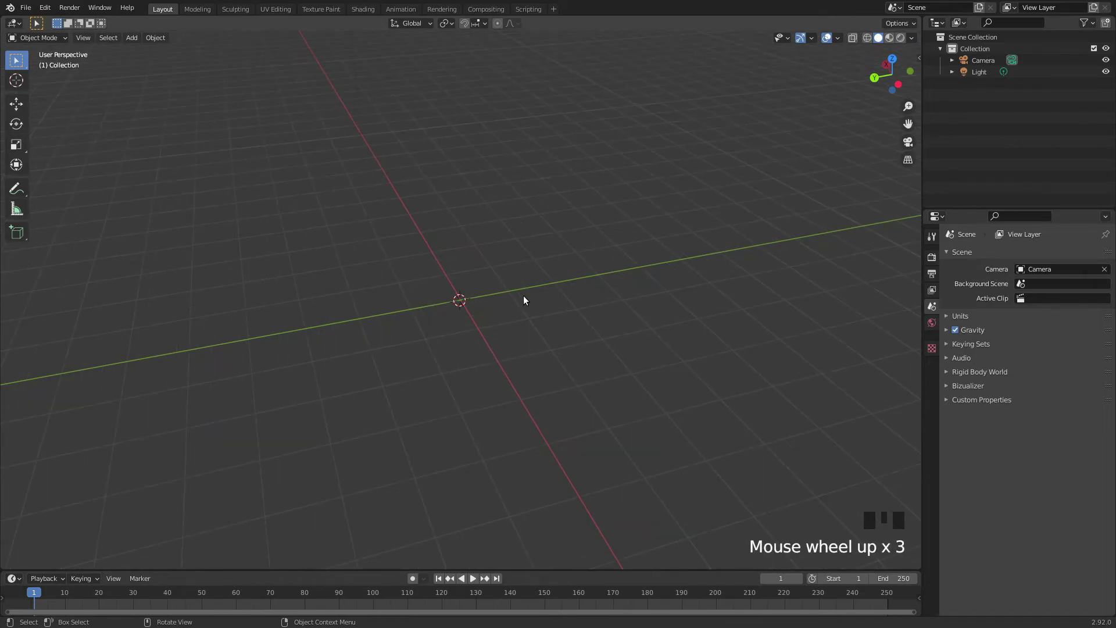
scroll(523, 297, up, 3)
key(shift)
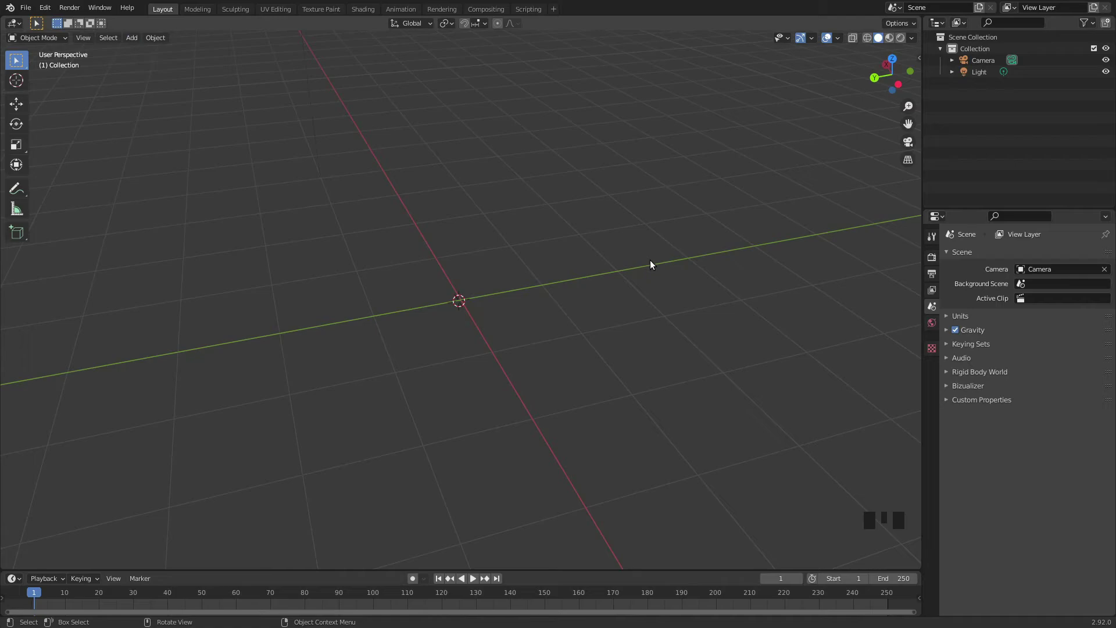
key(shift+a)
mouse_move(479, 193)
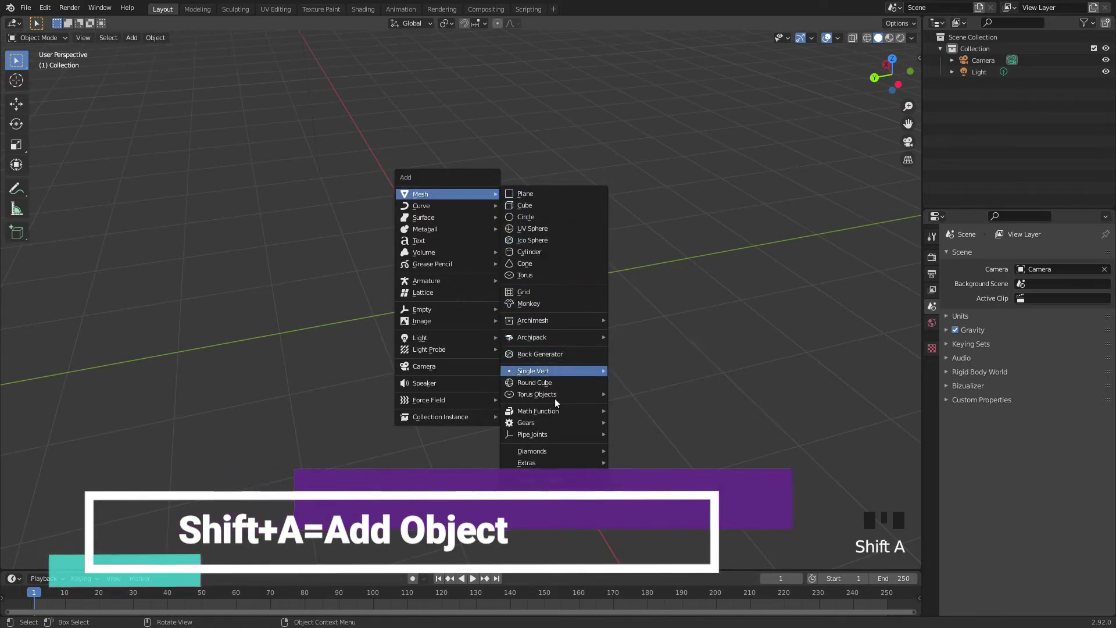
mouse_move(577, 325)
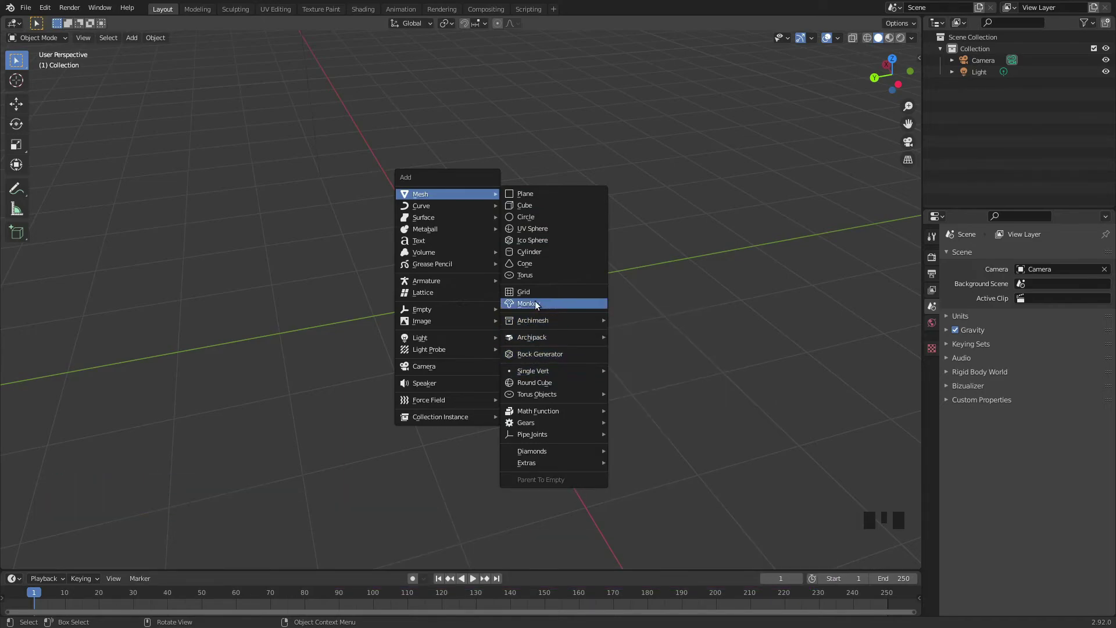
key(Escape)
key(shift+a)
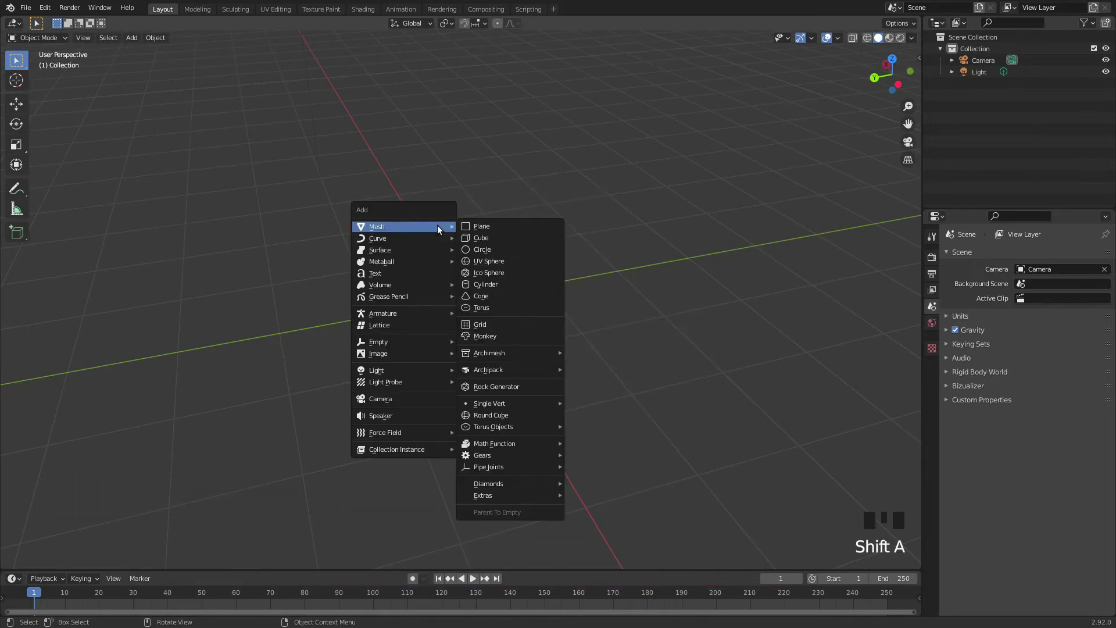
click(132, 37)
mouse_move(147, 52)
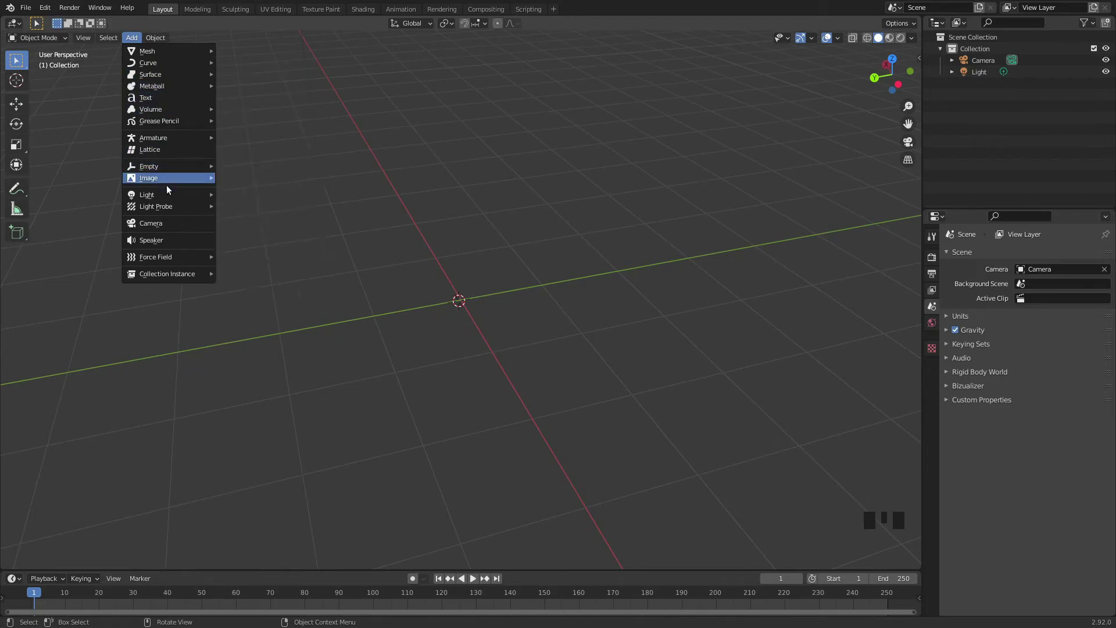
mouse_move(166, 179)
mouse_move(179, 253)
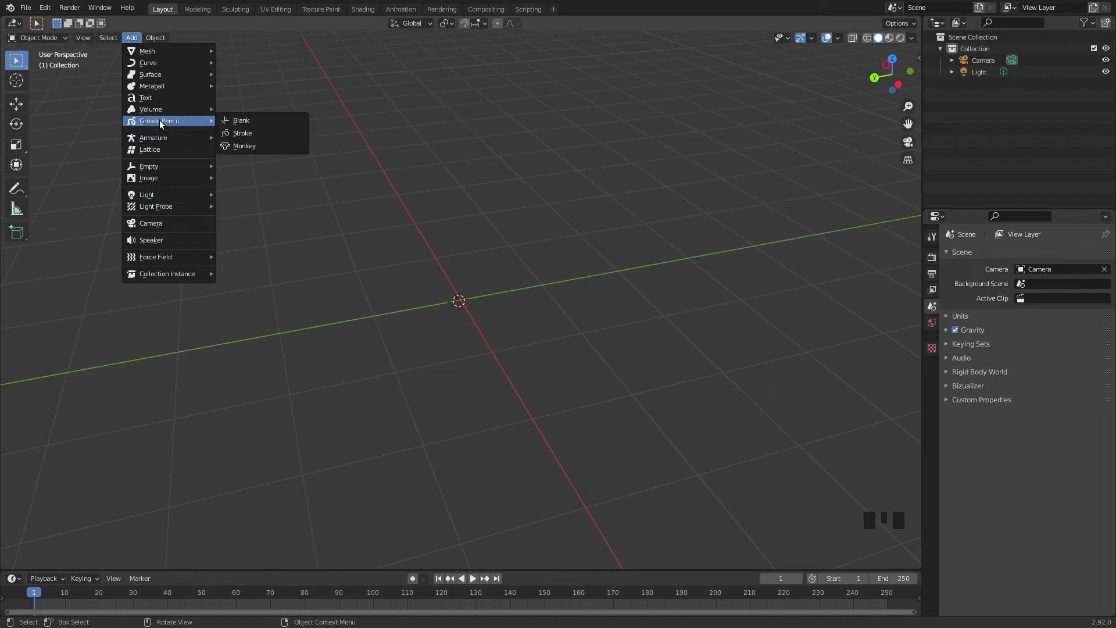
mouse_move(170, 88)
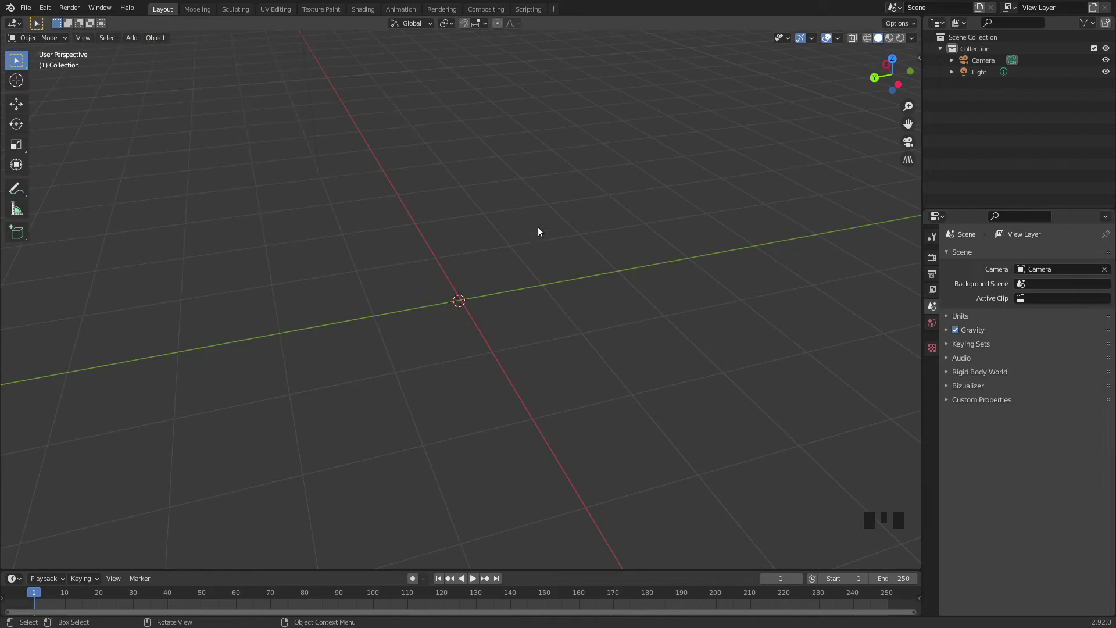
Add a monkey mesh at the 3D cursor and delete it again.
key(shift)
key(shift+a)
mouse_move(538, 228)
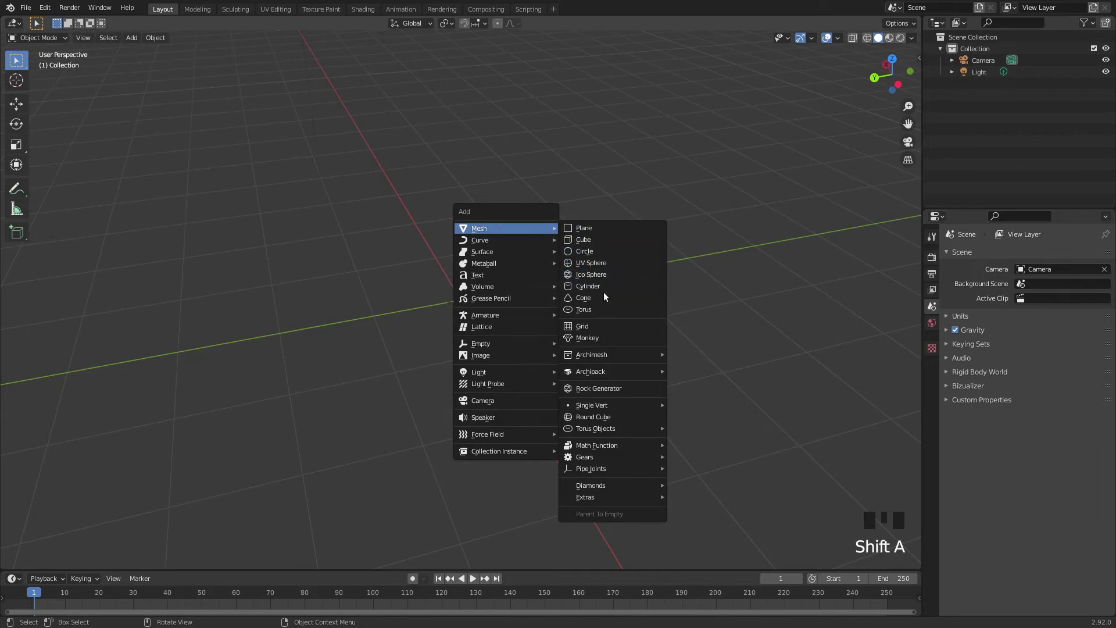
click(594, 339)
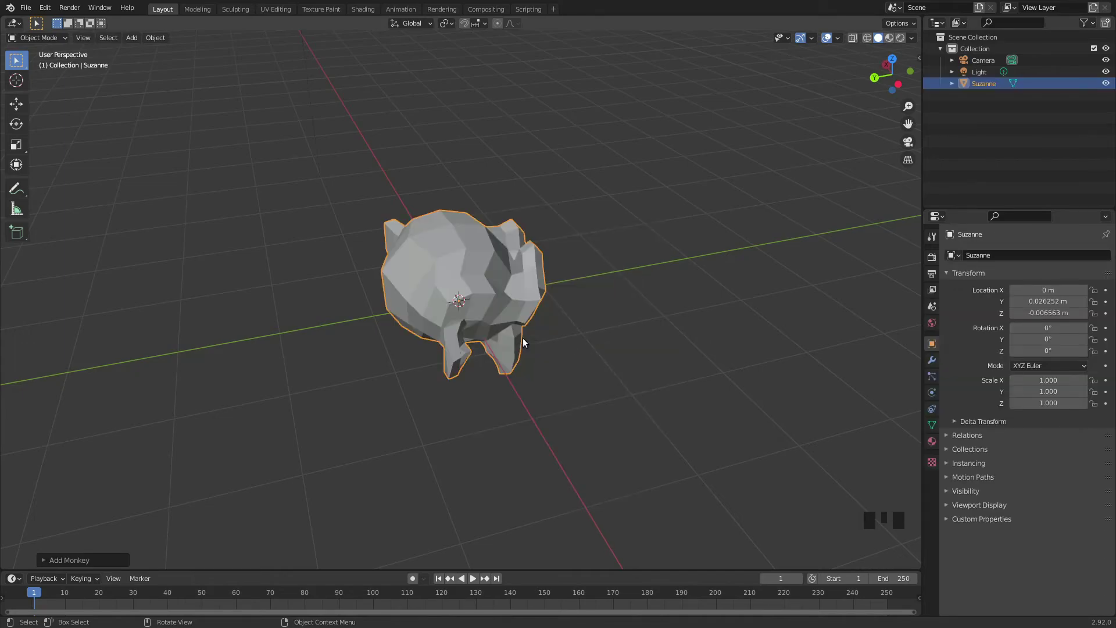
middle_drag(591, 257, 385, 210)
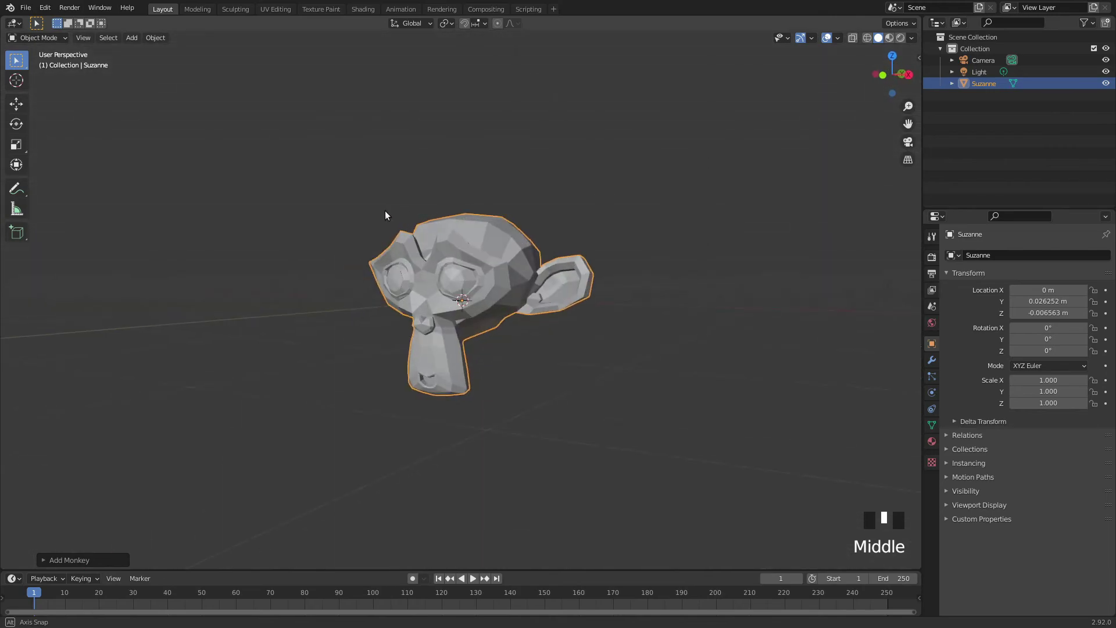
scroll(389, 257, up, 3)
middle_drag(388, 257, 494, 270)
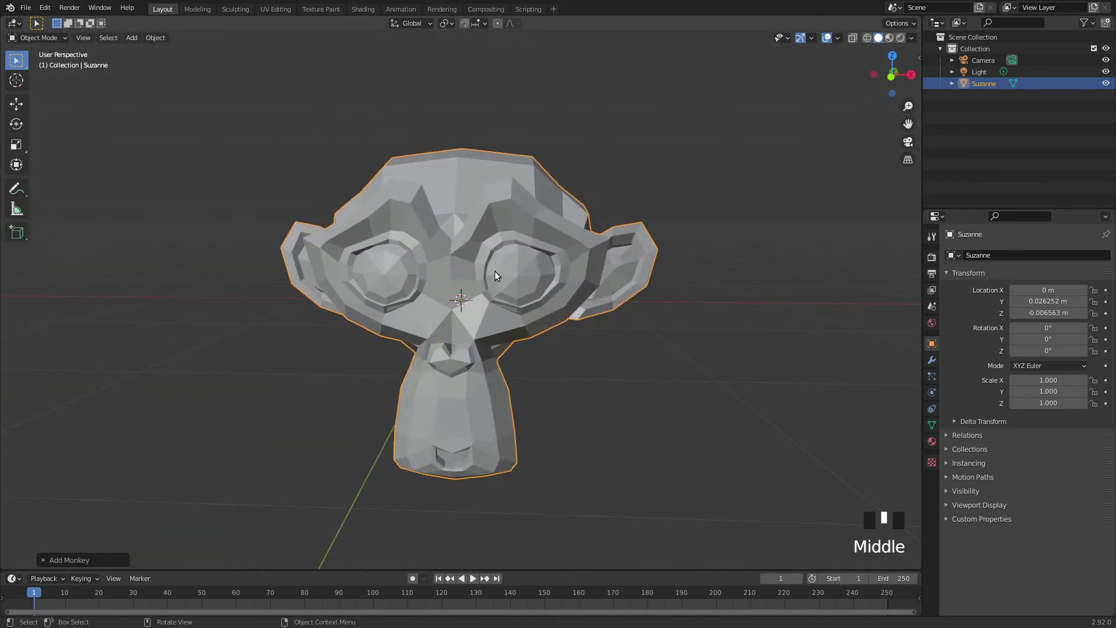
middle_drag(389, 228, 414, 258)
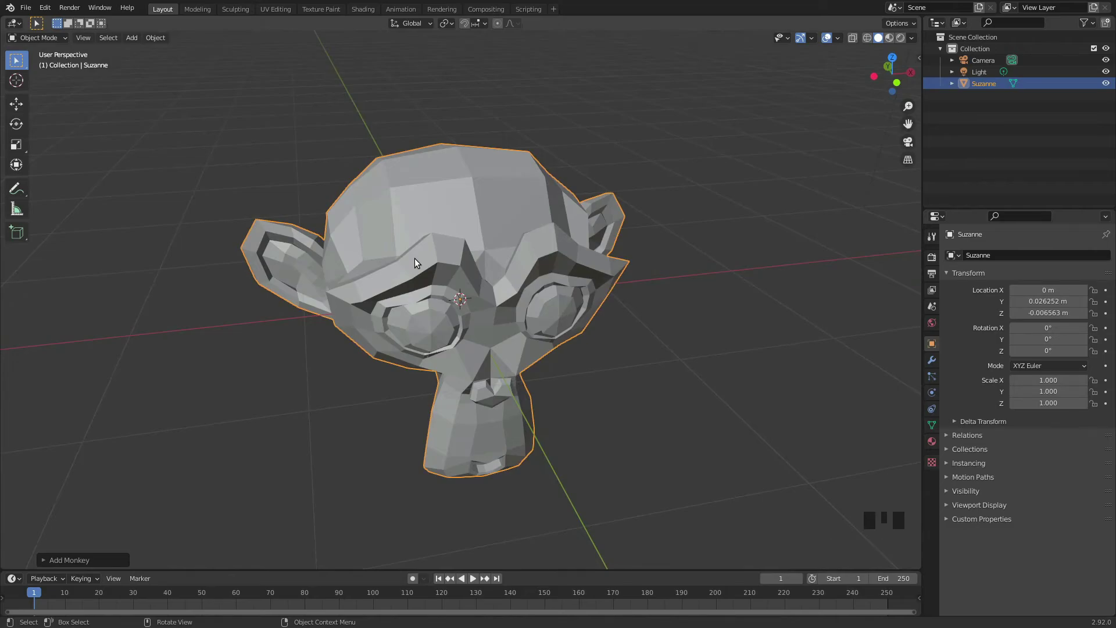
middle_drag(455, 273, 372, 251)
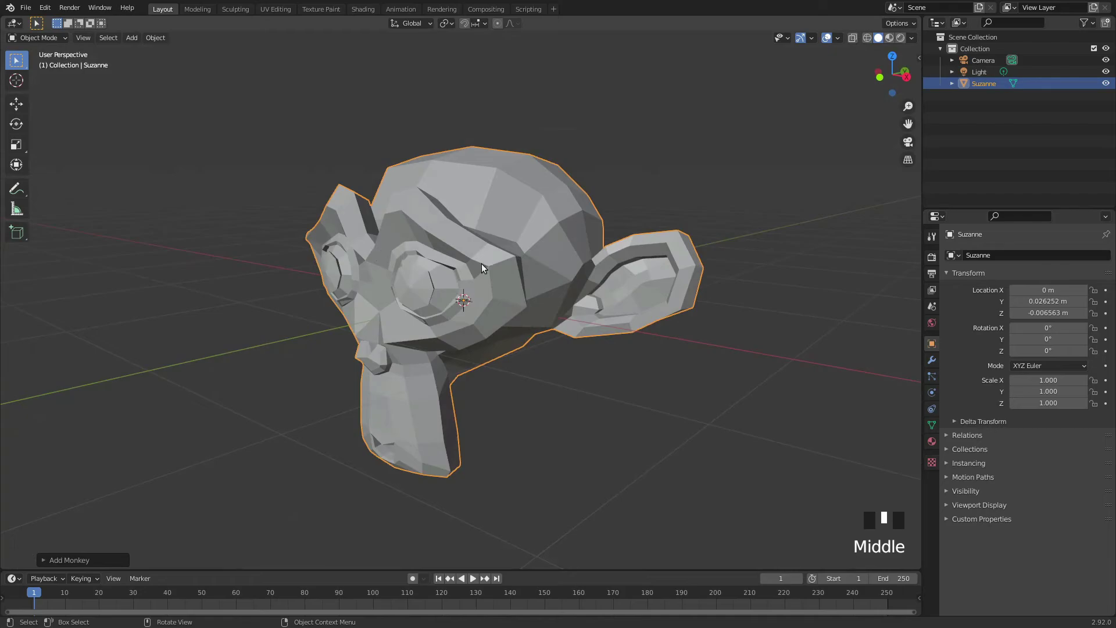
middle_drag(498, 274, 538, 285)
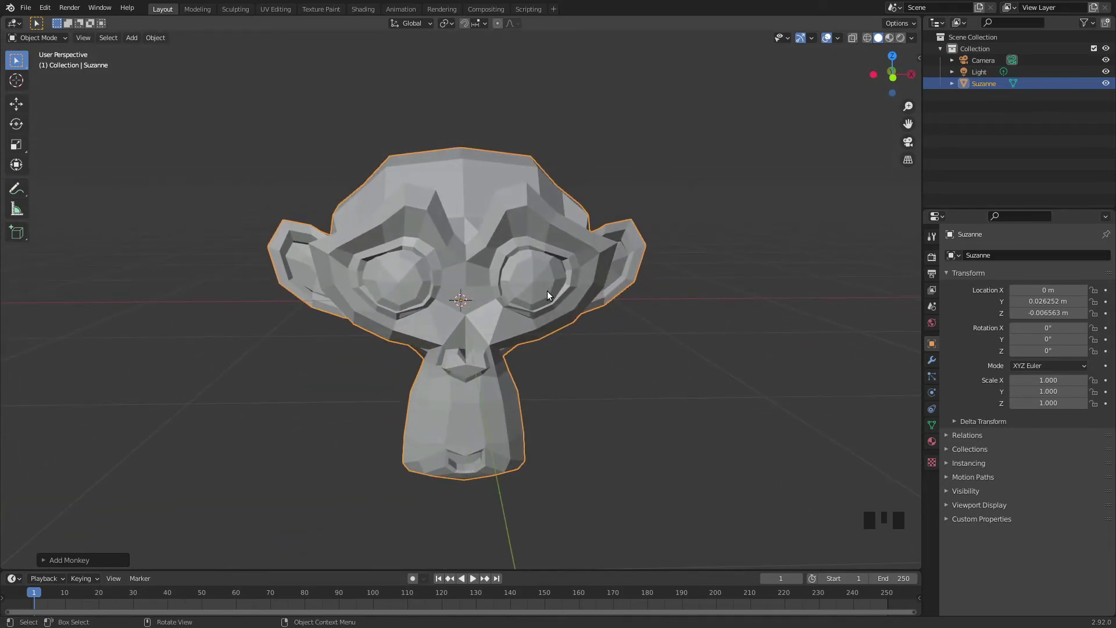
middle_drag(434, 172, 556, 282)
key(x)
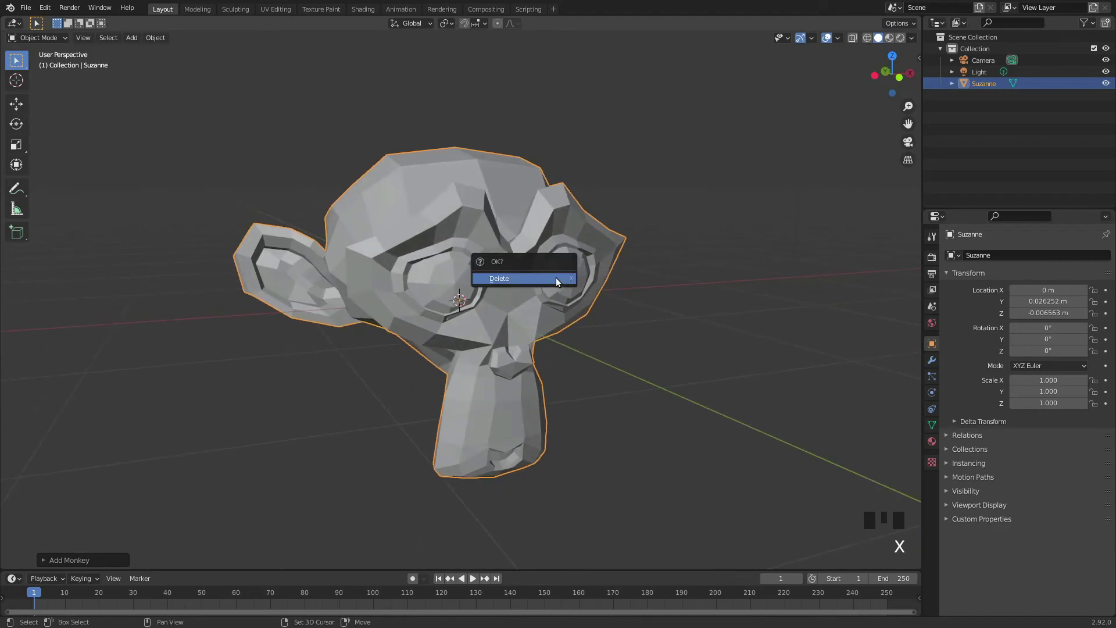
key(x)
Add a plane mesh at the 3D cursor and delete it again.
key(shift+a)
mouse_move(546, 267)
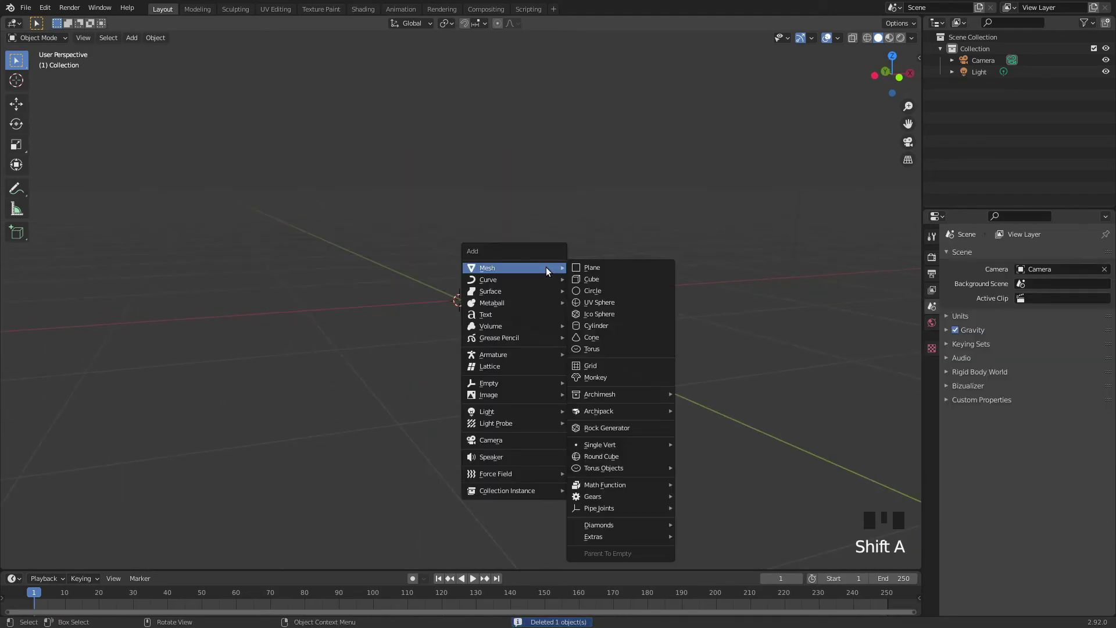
click(596, 267)
key(x)
key(x)
Add a cube mesh and delete it again, two times in a row.
key(shift+a)
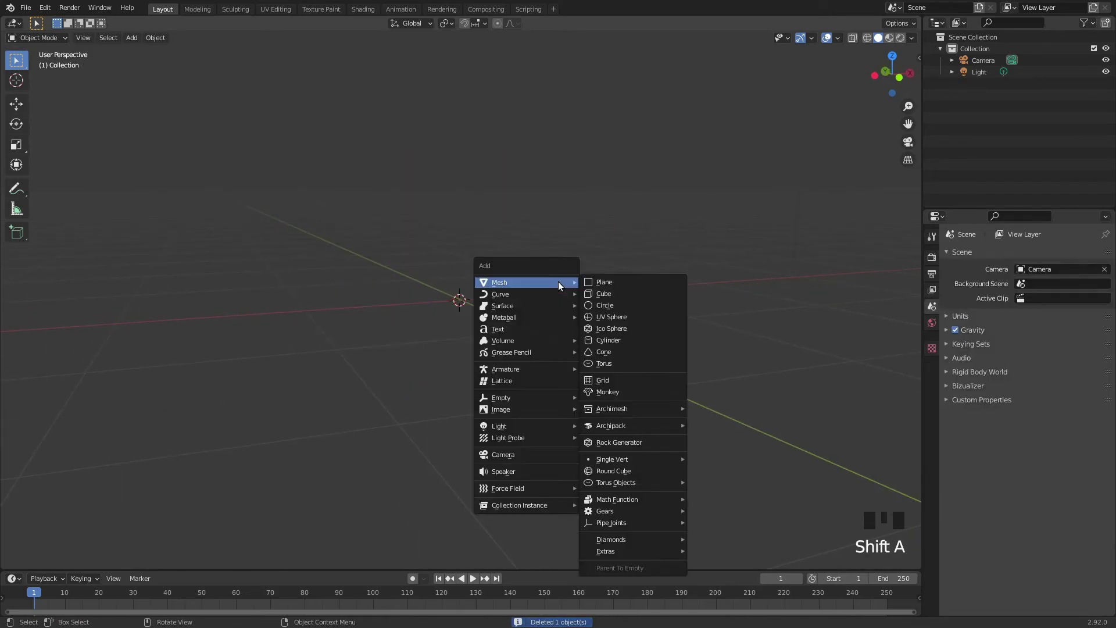
click(602, 293)
key(x)
key(x)
key(shift+a)
mouse_move(599, 295)
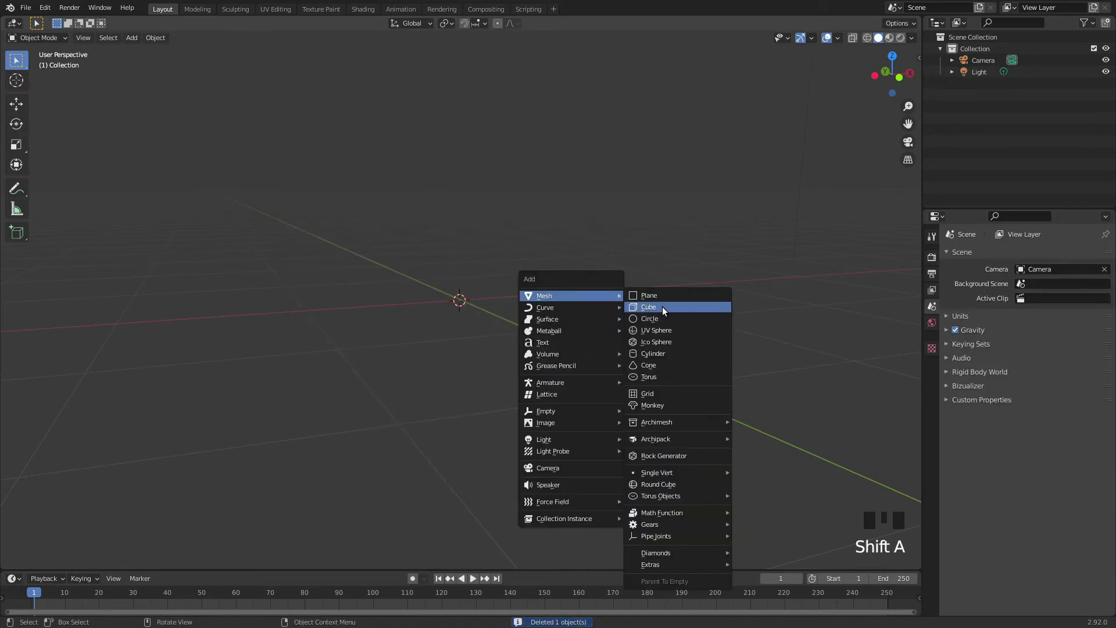
click(662, 306)
key(x)
key(x)
Add a UV sphere at the 3D cursor and delete it again.
key(shift+a)
mouse_move(661, 308)
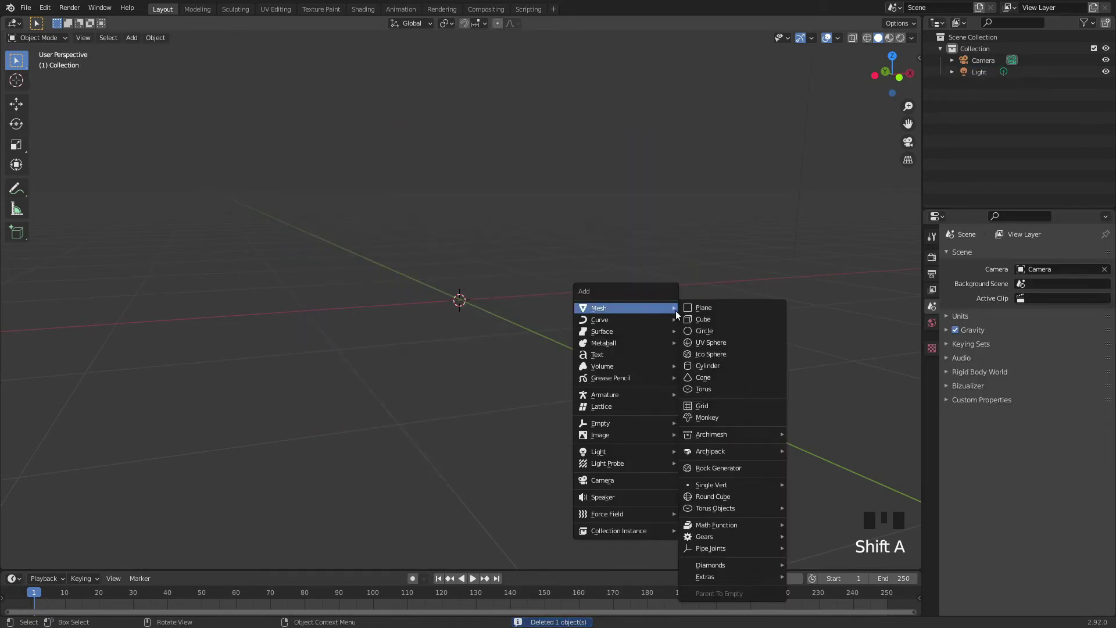
click(711, 342)
key(x)
key(x)
Add an ico sphere at the 3D cursor and delete it again.
key(shift+a)
mouse_move(615, 285)
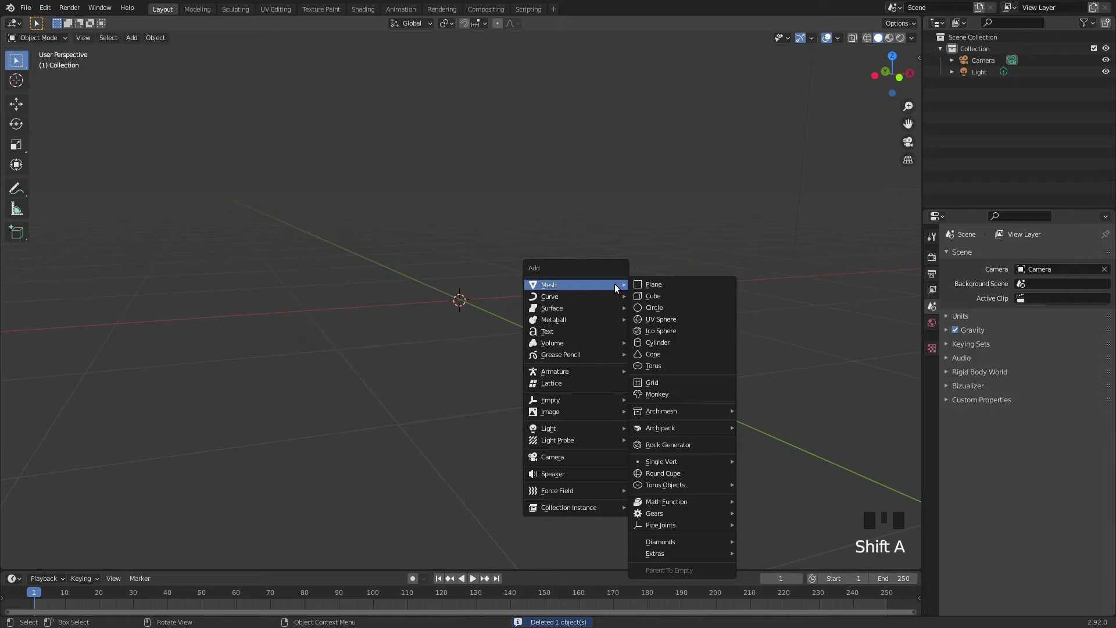
click(659, 329)
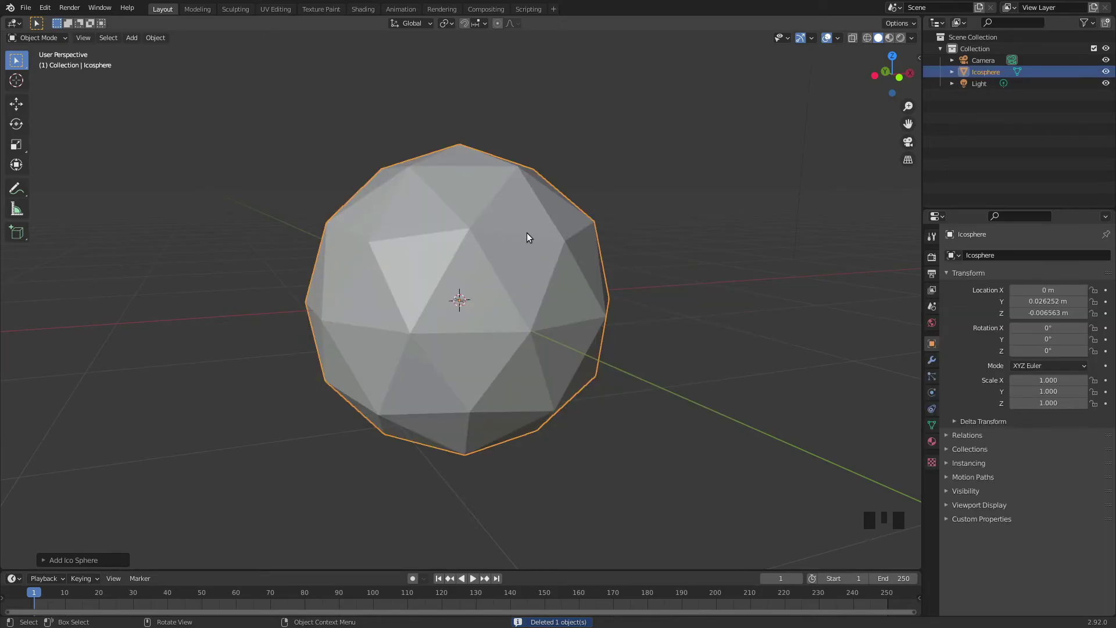
key(x)
key(x)
Add a cylinder mesh at the 3D cursor and delete it again.
key(shift+a)
mouse_move(567, 277)
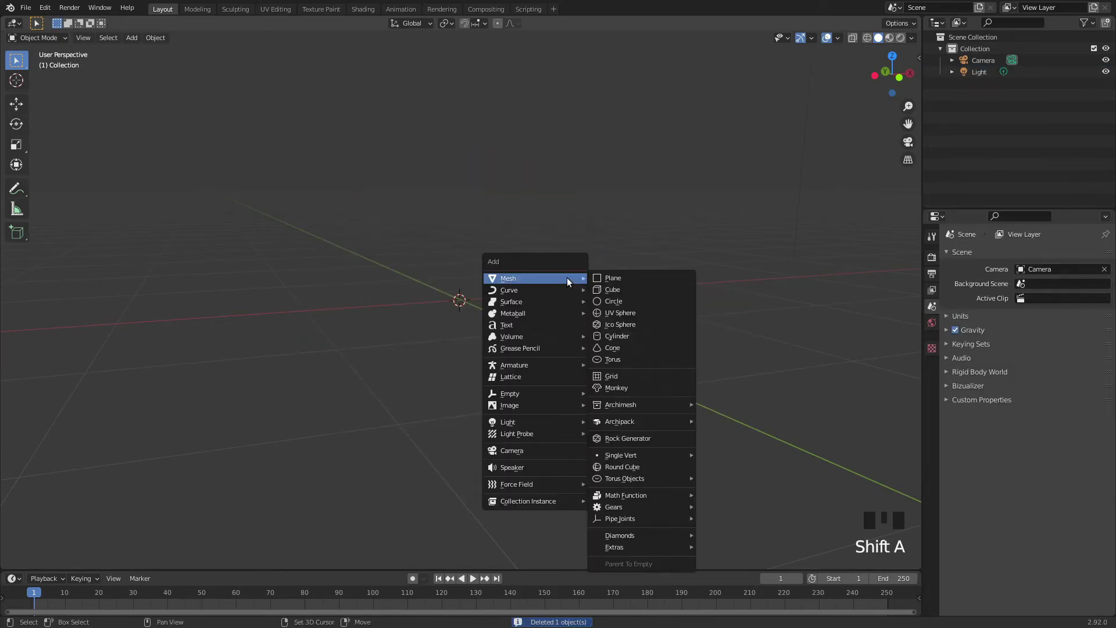
click(627, 337)
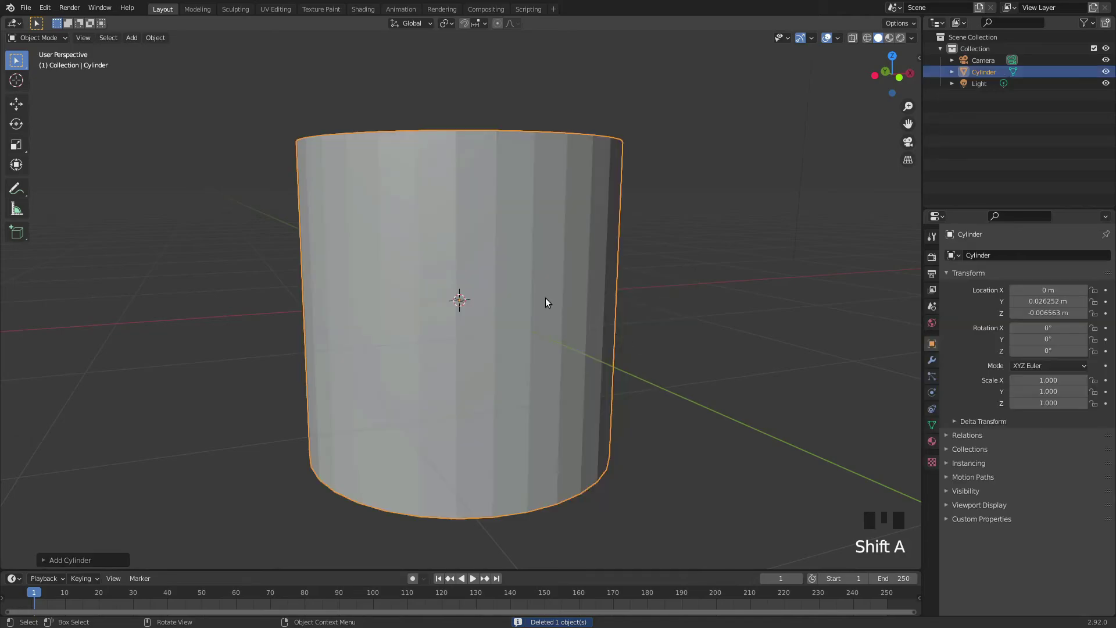
key(x)
key(x)
Add a cone mesh at the 3D cursor and delete it again.
key(shift+a)
mouse_move(566, 298)
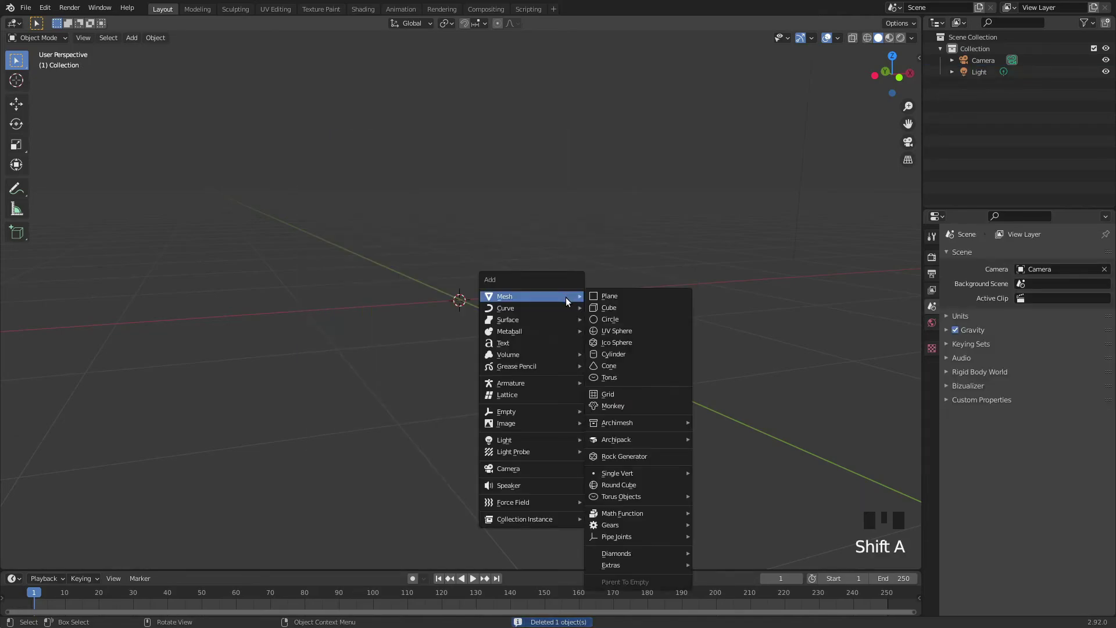
click(621, 365)
key(x)
key(x)
Add a monkey mesh to the empty centre of the scene at the 3D cursor.
key(shift+a)
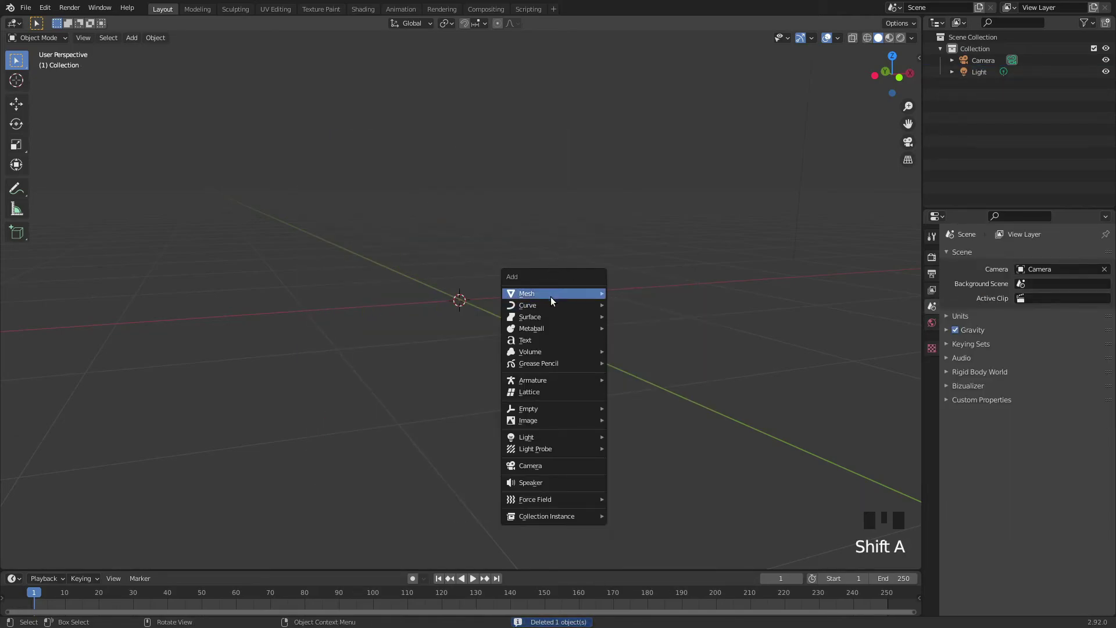
mouse_move(549, 294)
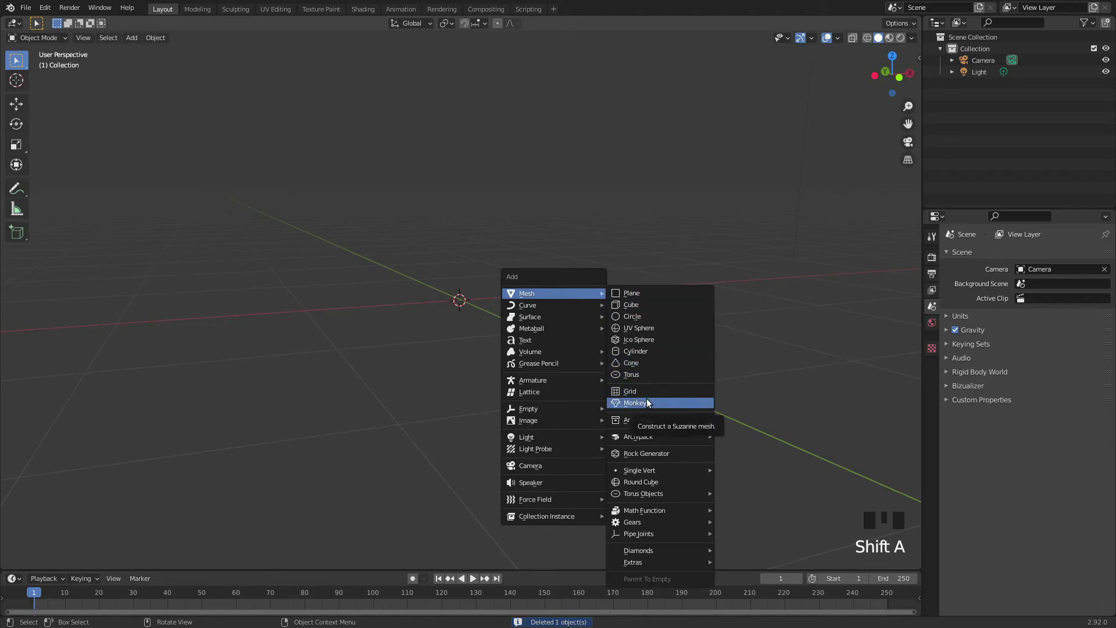
click(635, 402)
Examine the monkey head's face and ears from several sides, both up close and from farther away.
middle_drag(592, 316, 535, 295)
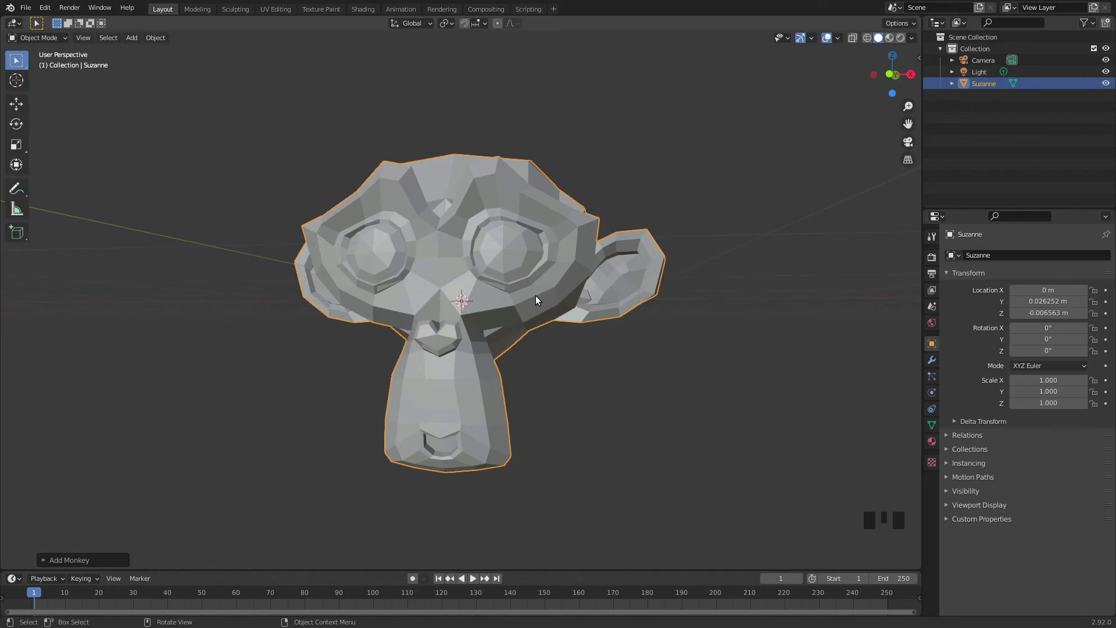
scroll(535, 295, up, 6)
scroll(535, 295, down, 6)
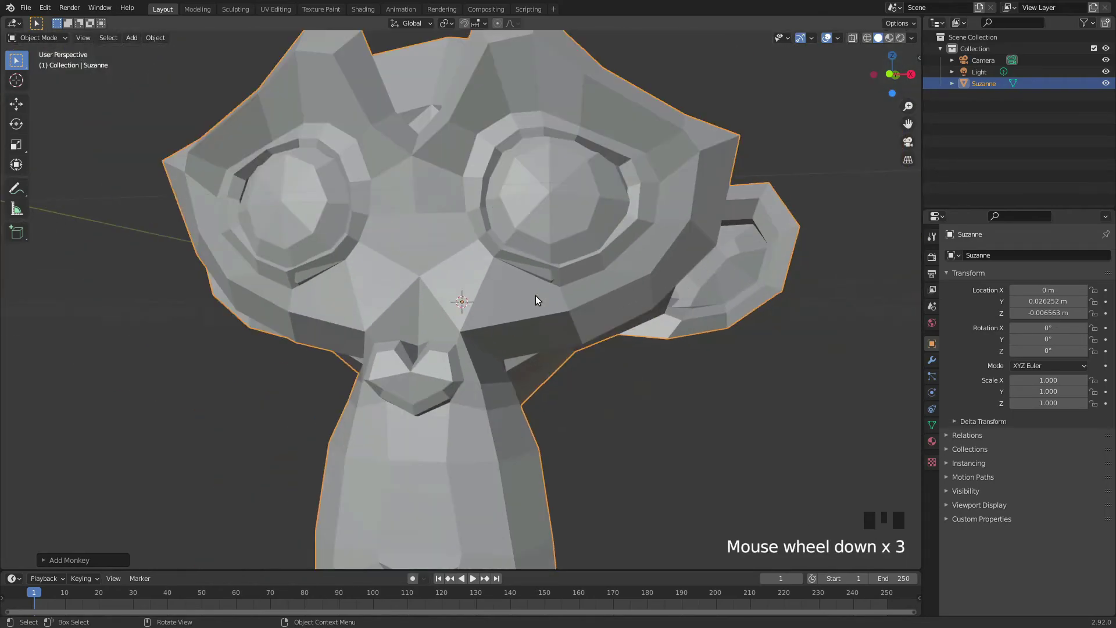
middle_drag(501, 285, 567, 319)
scroll(561, 319, up, 2)
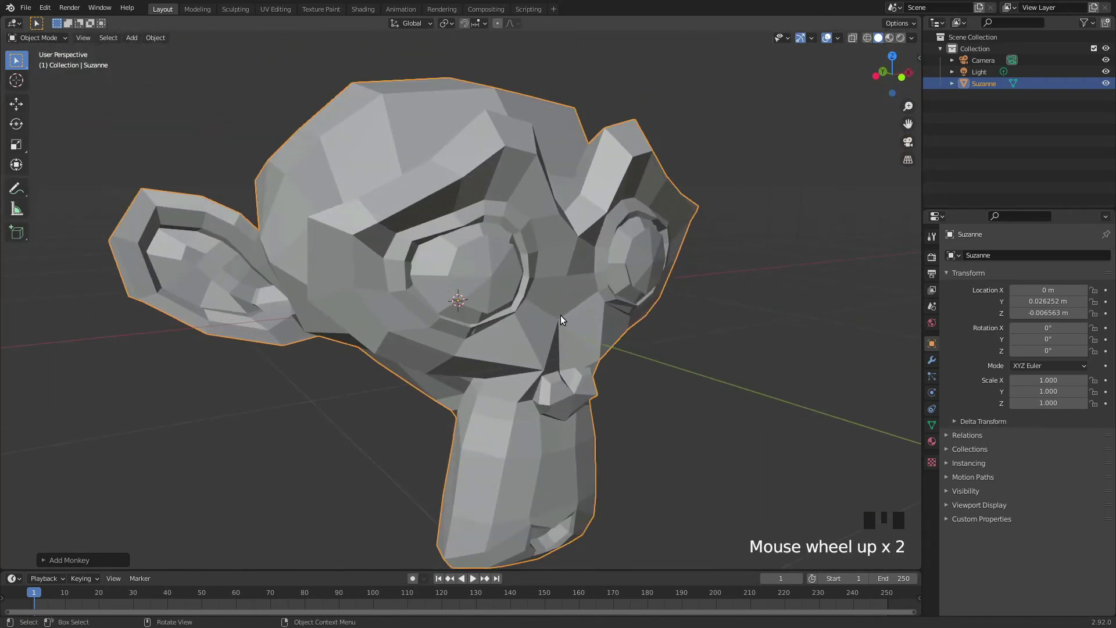
scroll(560, 315, down, 4)
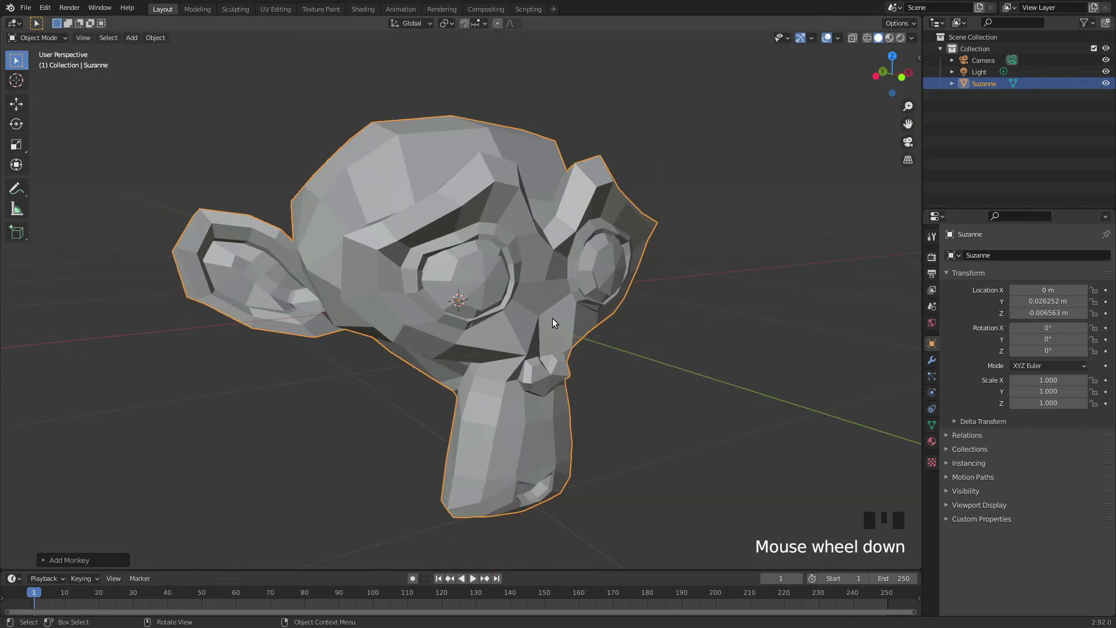
middle_drag(552, 319, 465, 321)
scroll(291, 347, down, 3)
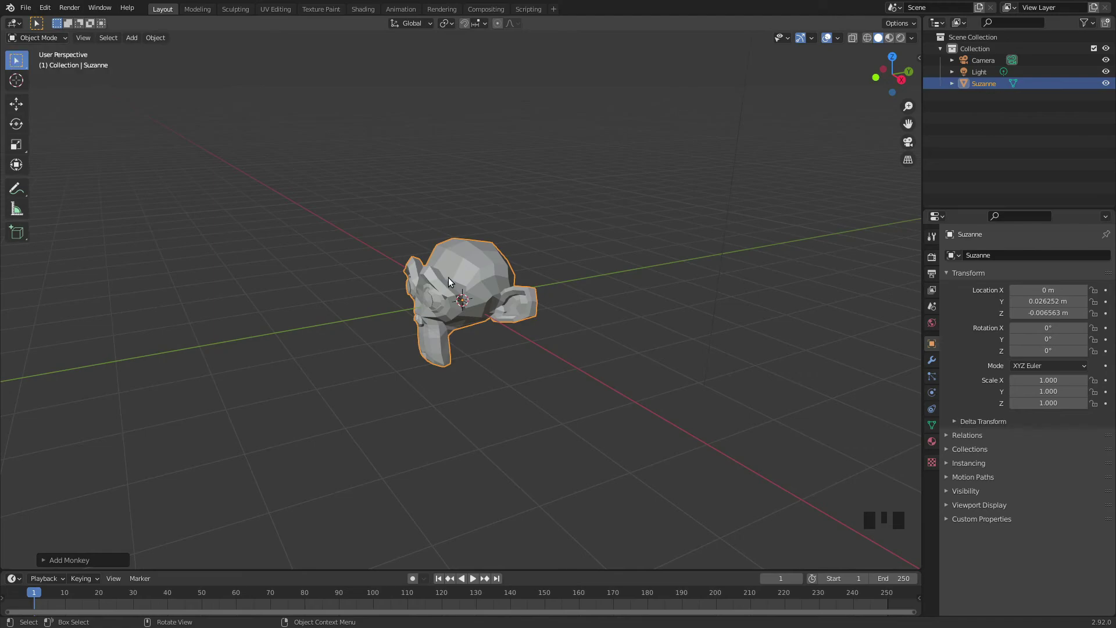
middle_drag(465, 179, 536, 279)
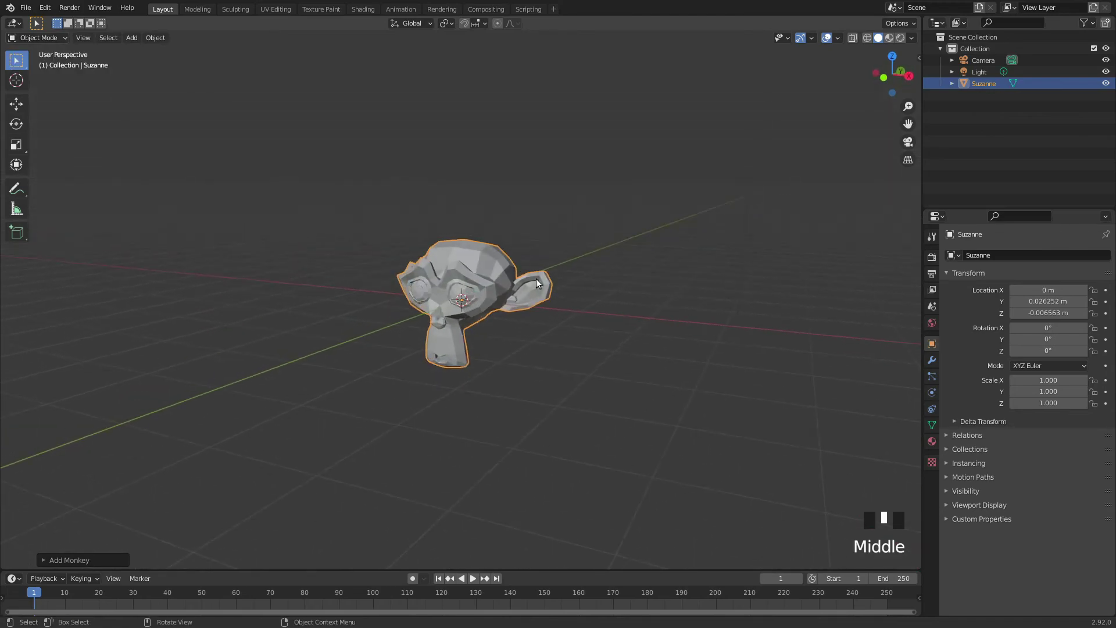
Try moving and scaling the monkey head freely, cancelling each transform.
key(g)
key(Escape)
key(s)
key(Escape)
Try rotating the monkey head freely twice, cancelling each rotation.
key(r)
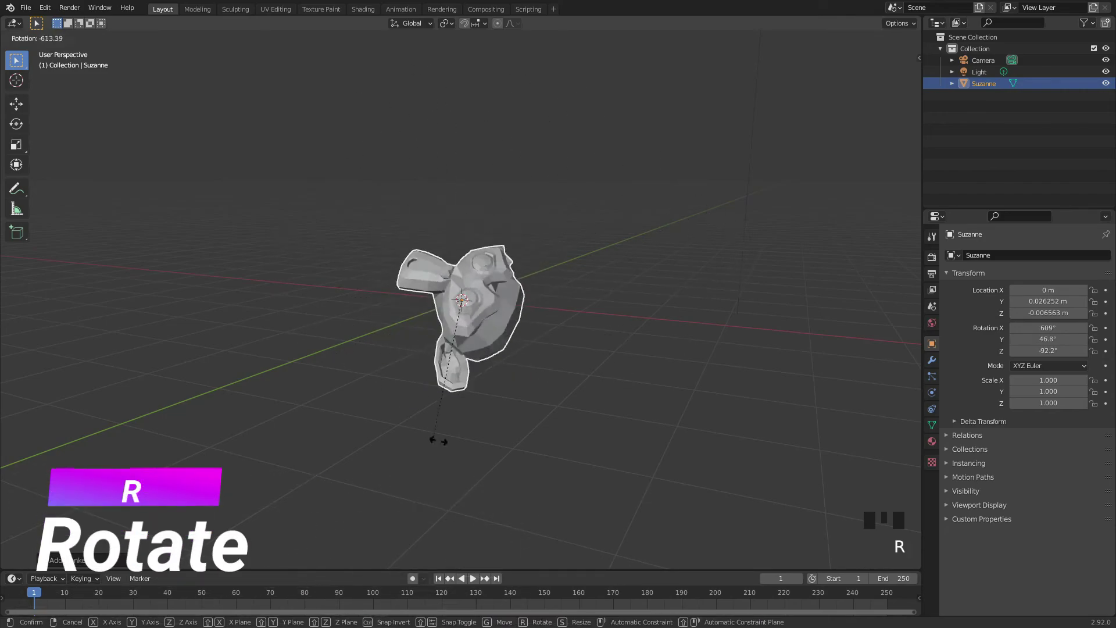
right_click(872, 520)
key(r)
right_click(712, 445)
middle_drag(606, 326, 708, 183)
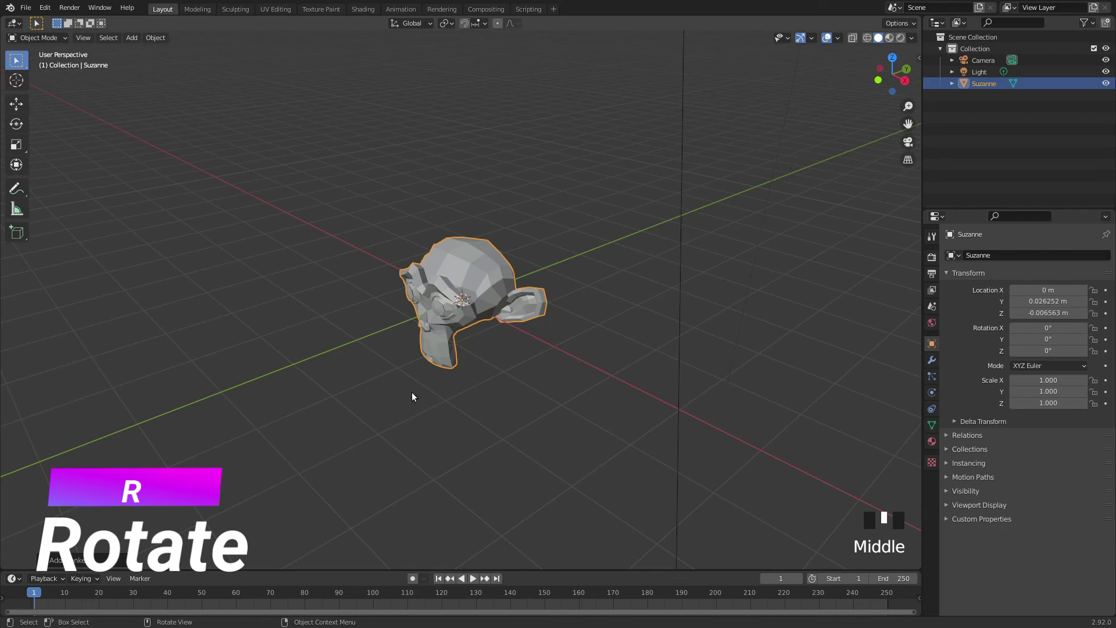
Try rotating the monkey head about the global X, Y and Z axes in turn, cancelling each rotation.
middle_drag(411, 397, 629, 281)
key(r)
key(x)
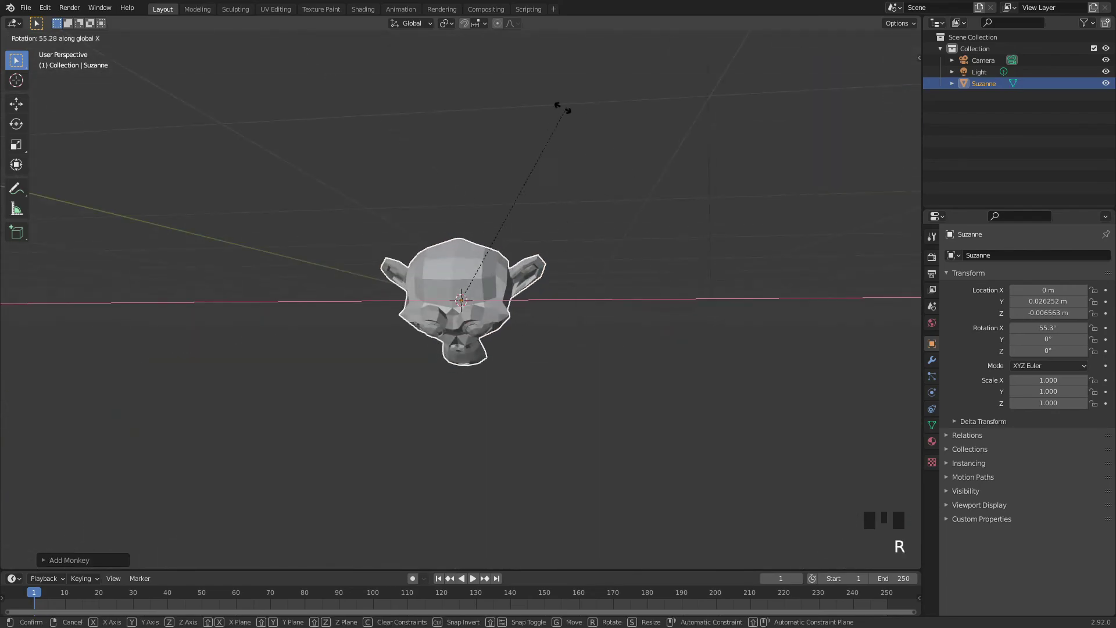
right_click(563, 188)
middle_drag(564, 188, 717, 274)
key(r)
key(y)
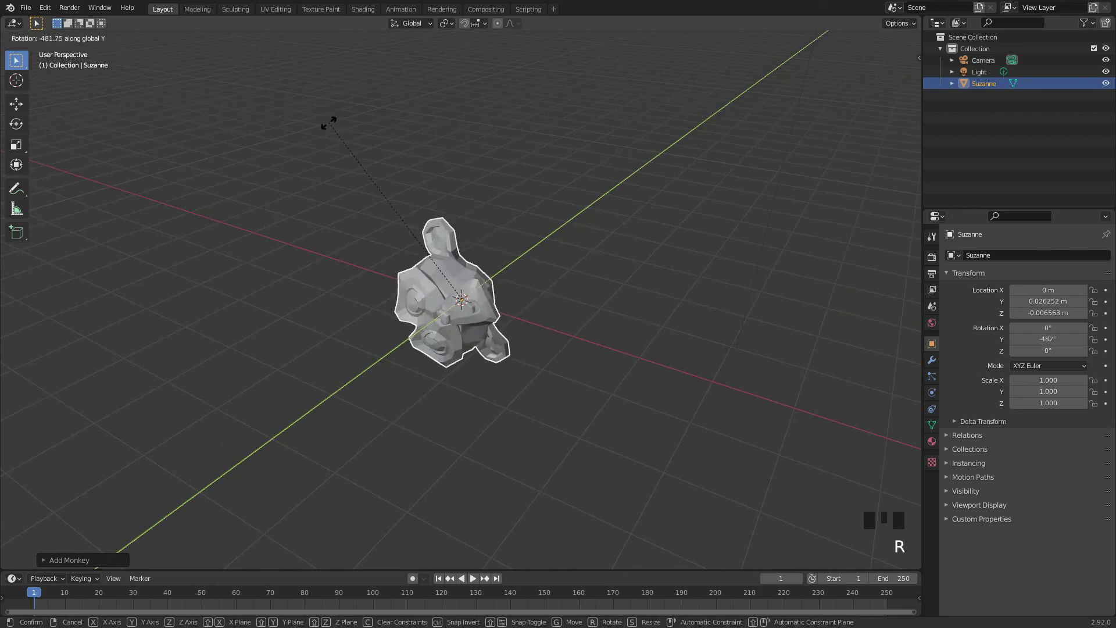
right_click(650, 302)
key(r)
key(z)
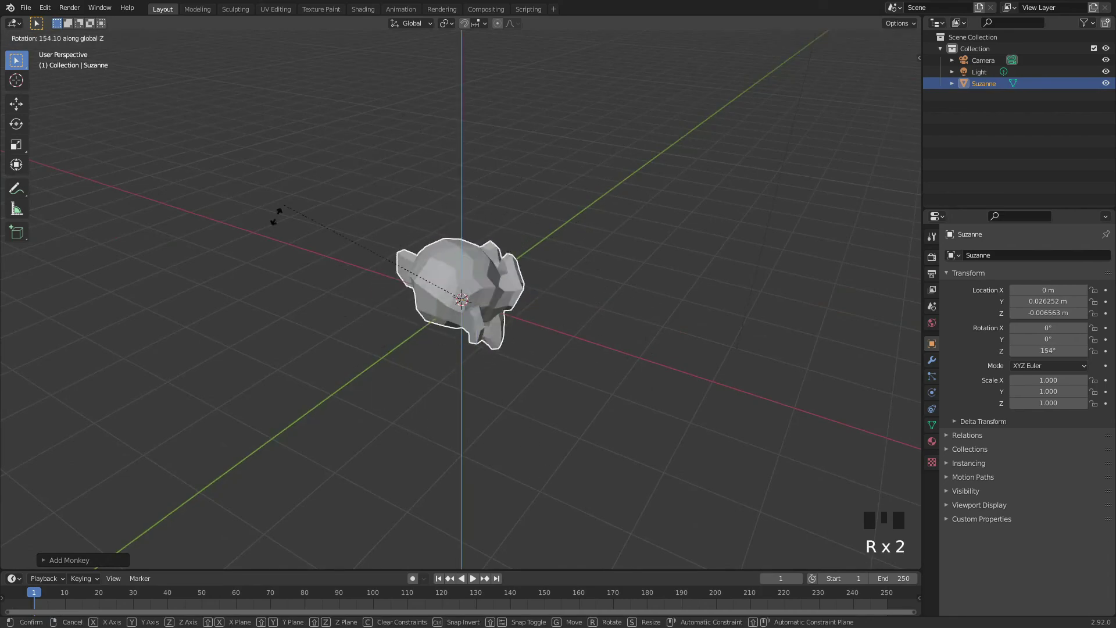
right_click(677, 235)
Try a free trackball rotation of the monkey head and cancel it.
middle_drag(597, 302, 588, 313)
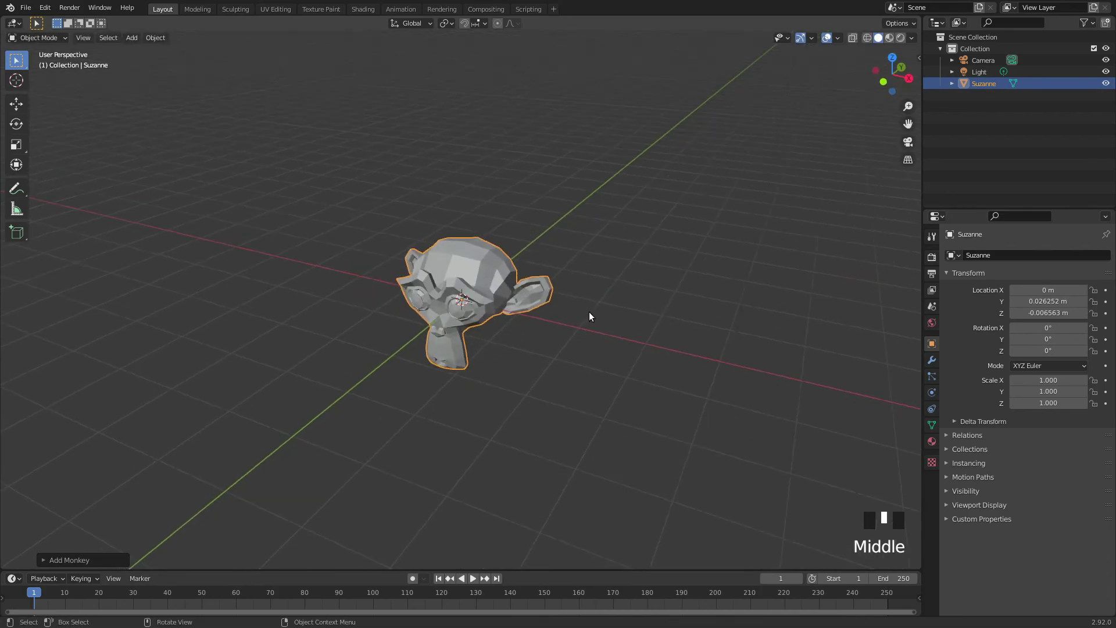
key(r)
key(r)
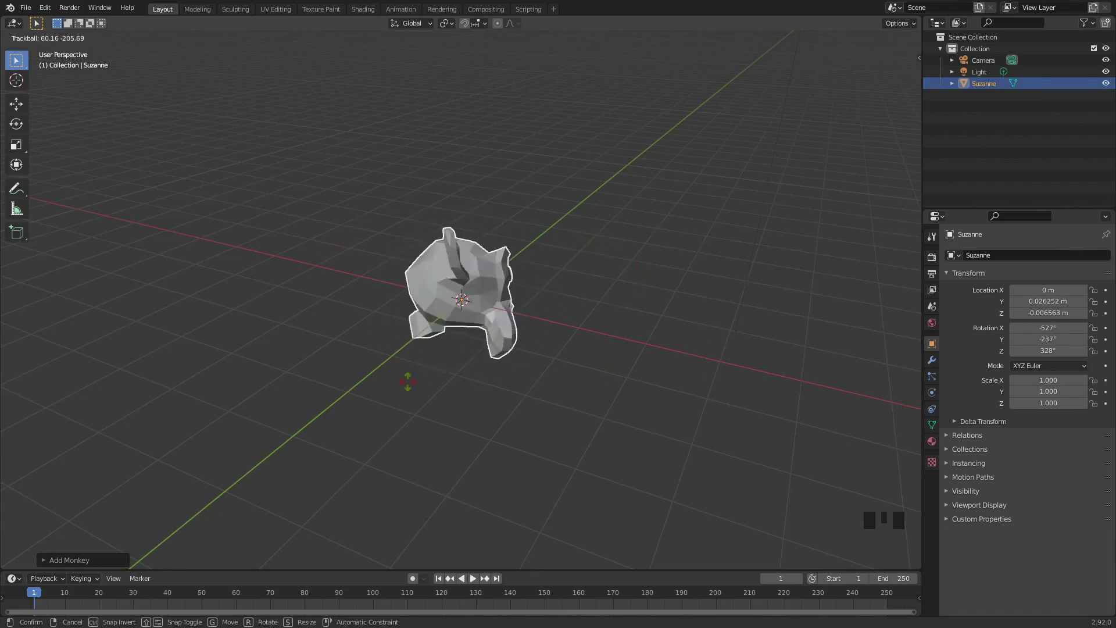
key(Escape)
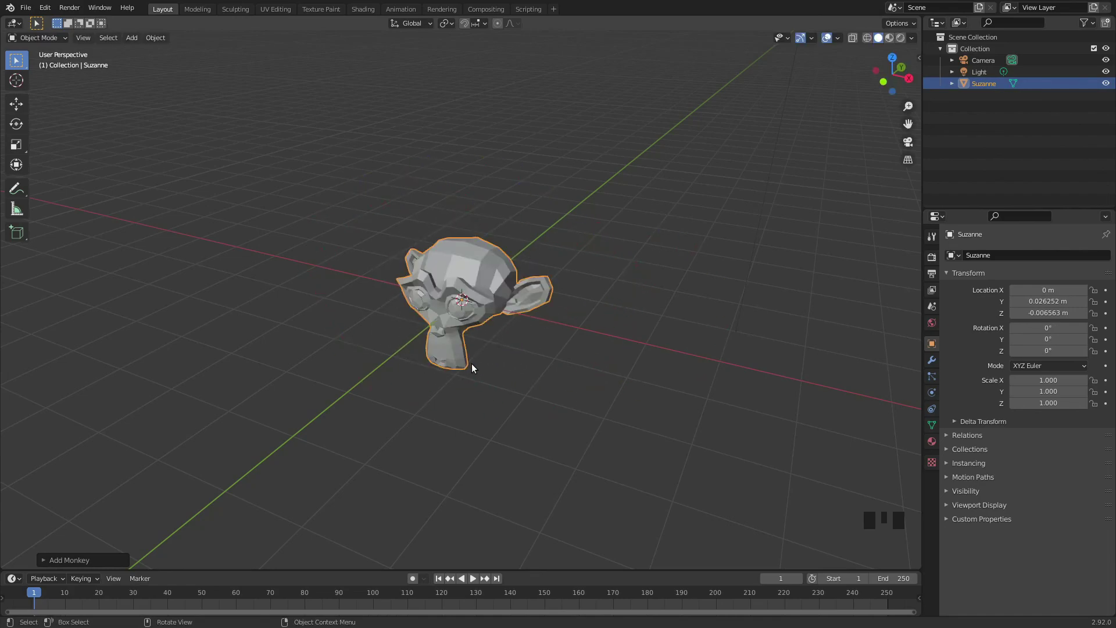
Examine the monkey head's face from the front up close and dismiss the low disk space notification.
middle_drag(472, 364, 510, 340)
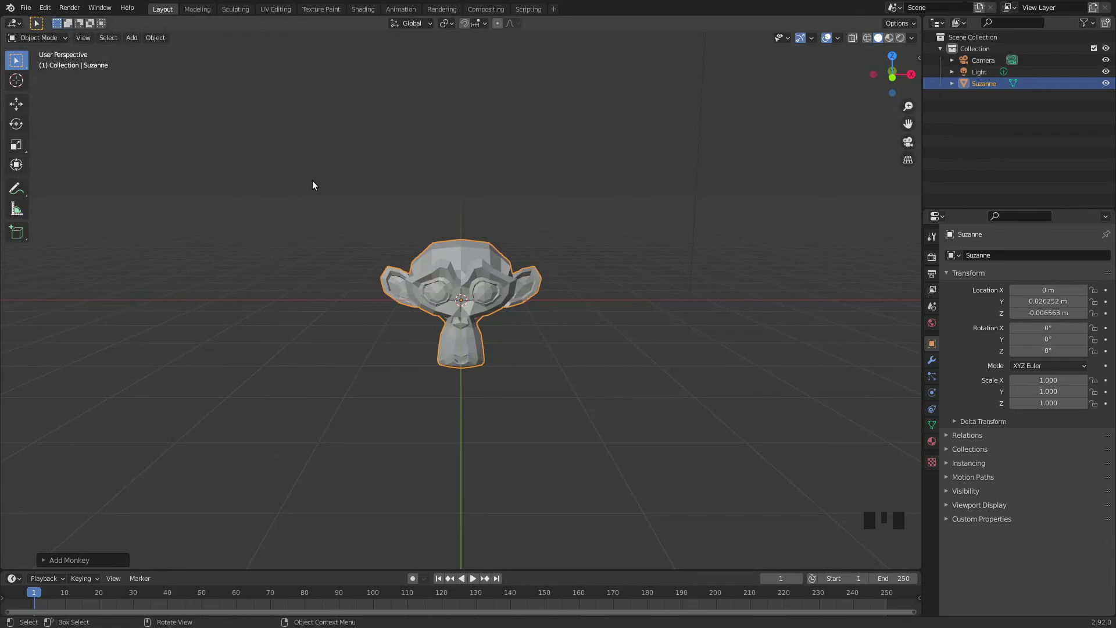
scroll(314, 184, up, 7)
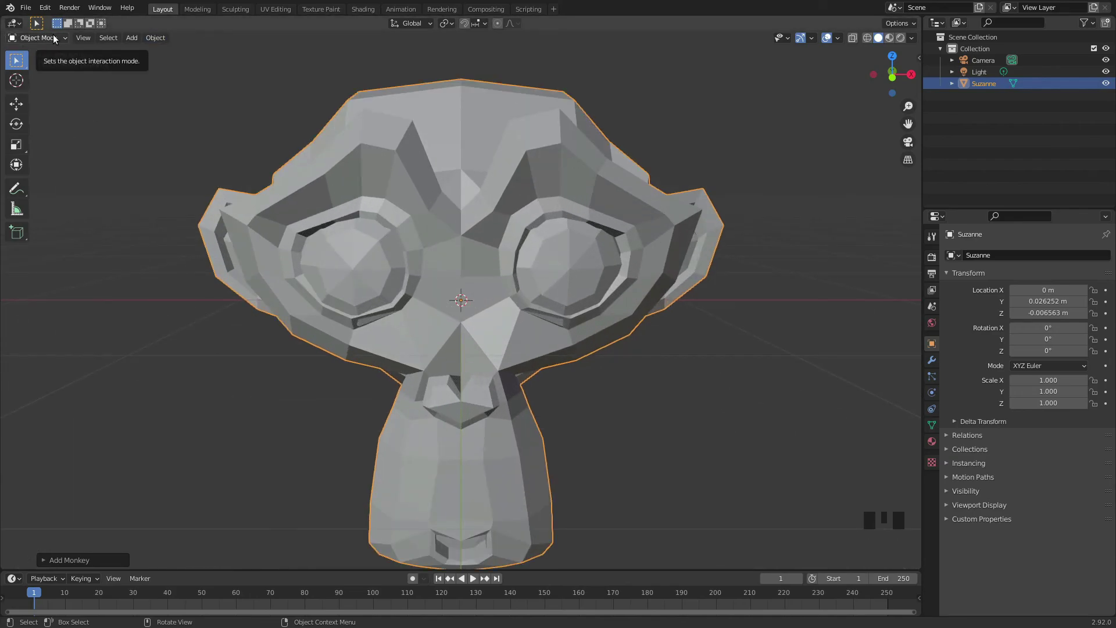
scroll(483, 348, down, 2)
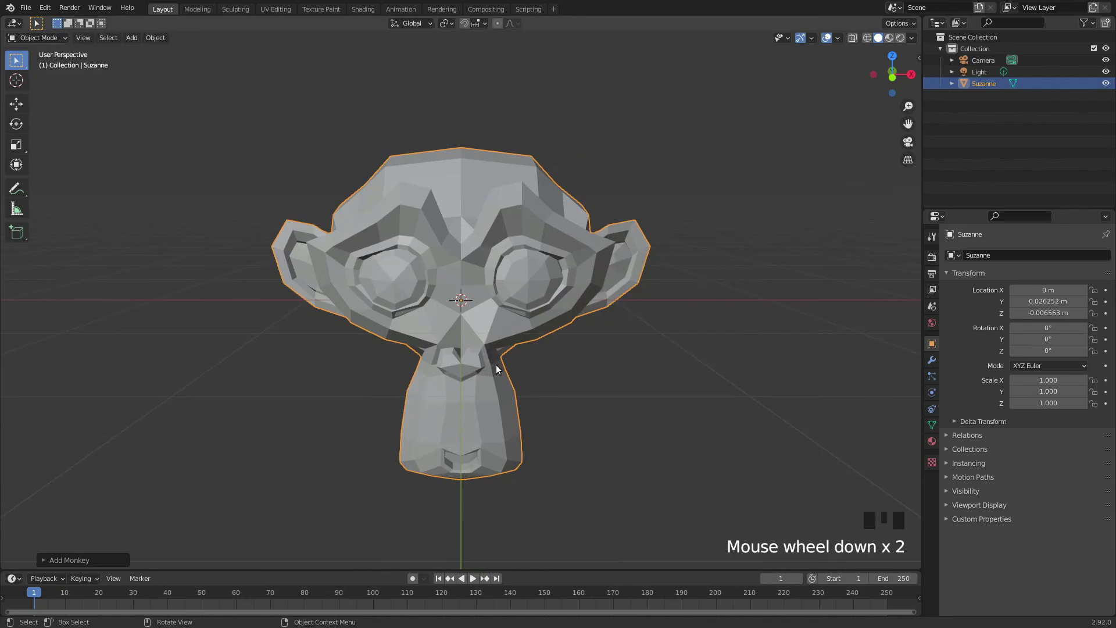
middle_drag(496, 365, 489, 332)
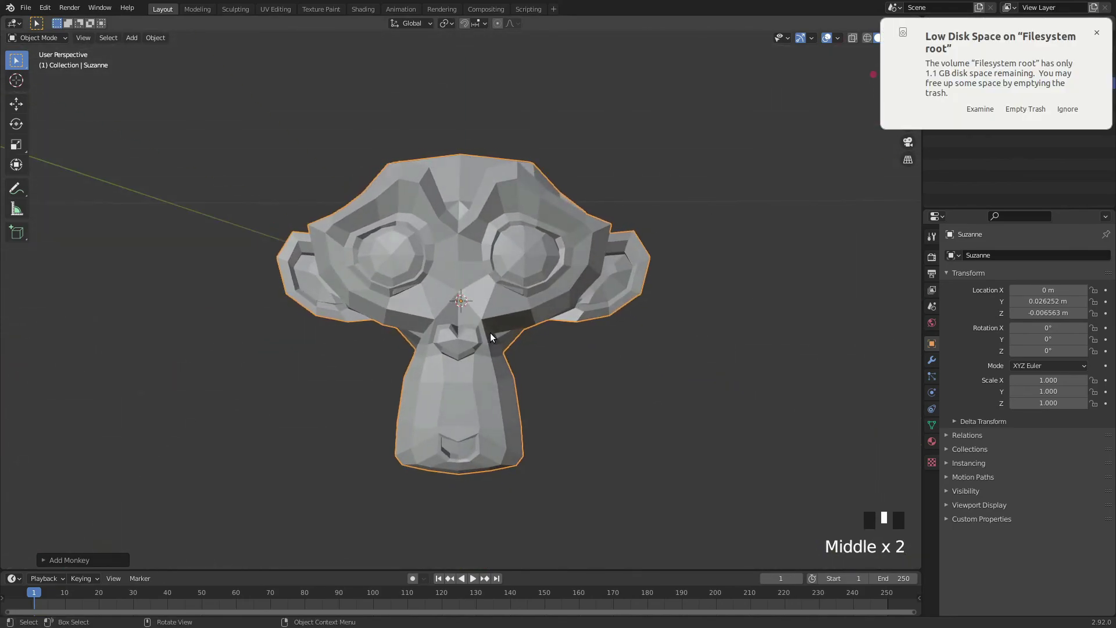
click(1097, 36)
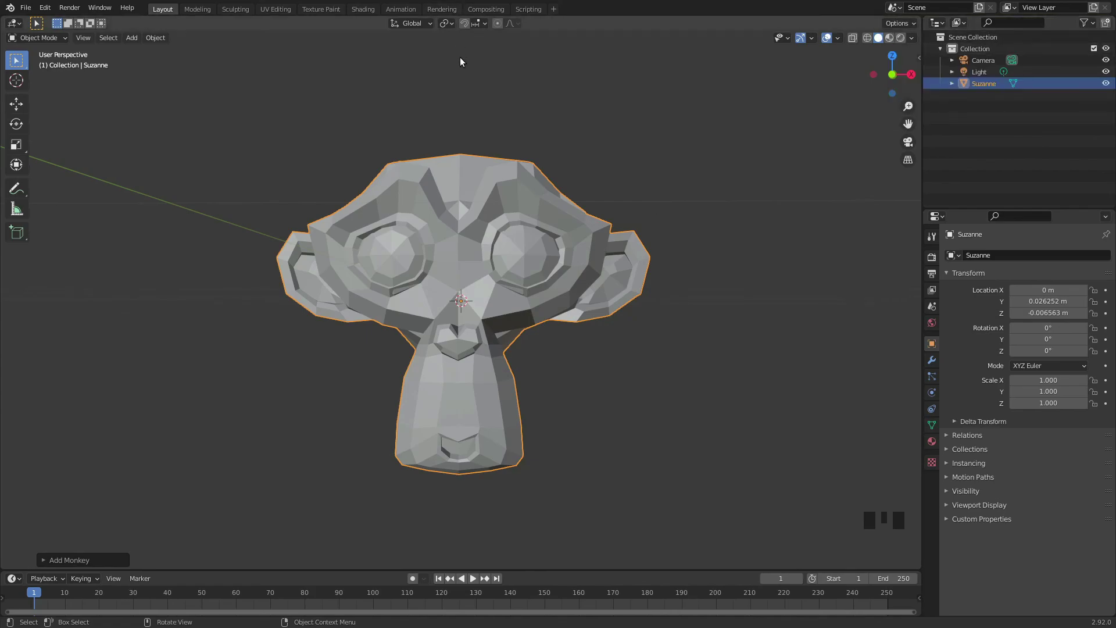
Switch the monkey head to Edit Mode to view its mesh from the side, and return to Object Mode.
middle_drag(459, 57, 442, 61)
click(59, 38)
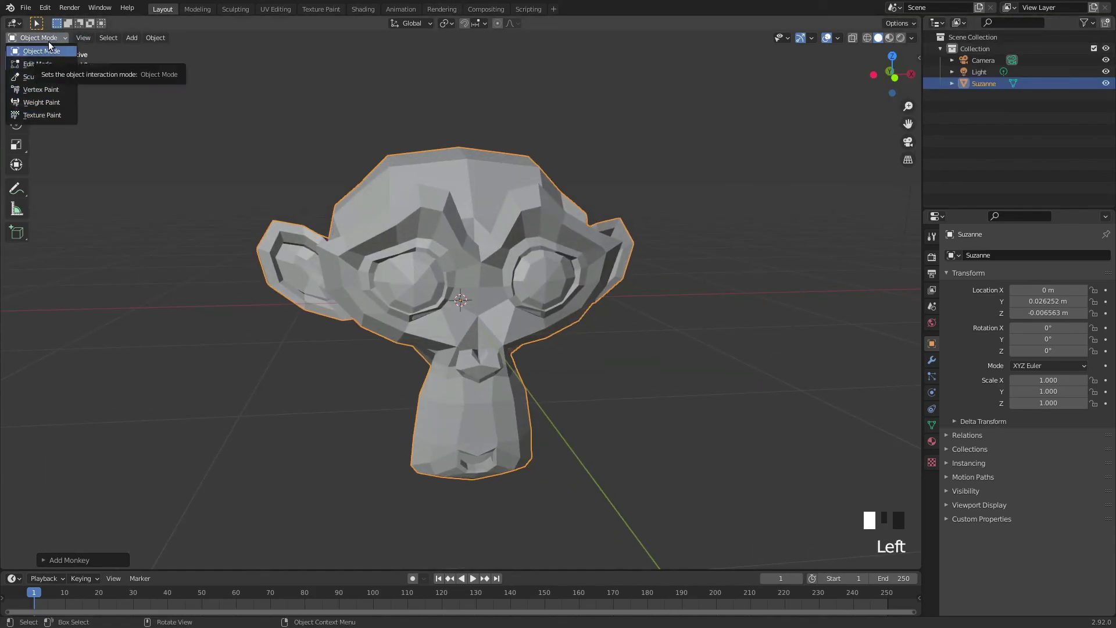
click(47, 64)
middle_drag(363, 211, 308, 308)
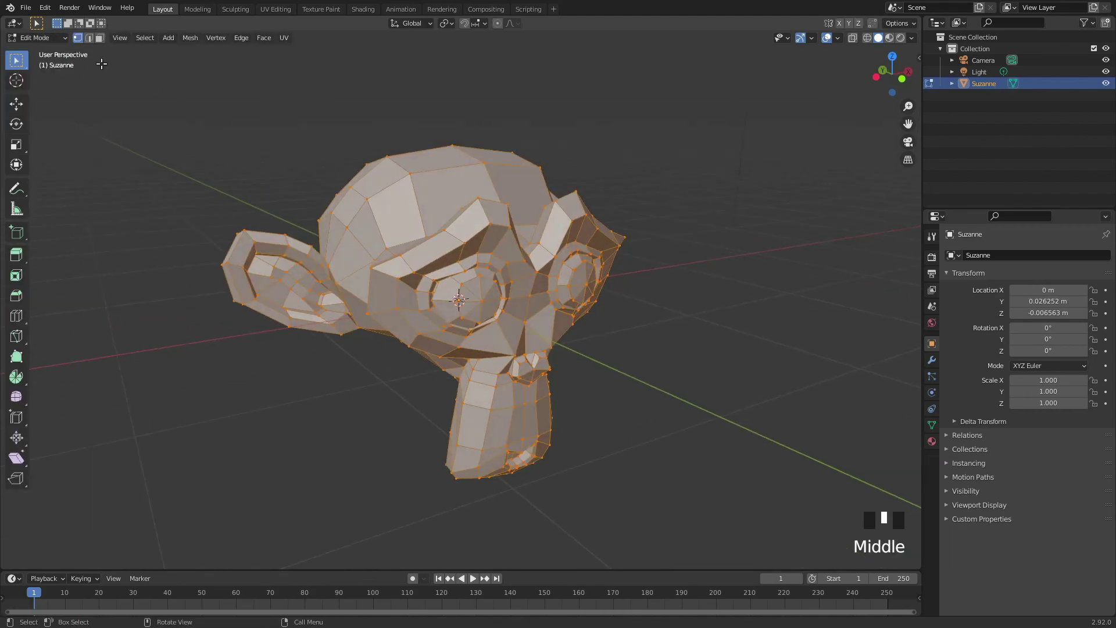
click(45, 38)
click(45, 50)
Delete the whole monkey head object in Object Mode.
middle_drag(539, 203, 489, 192)
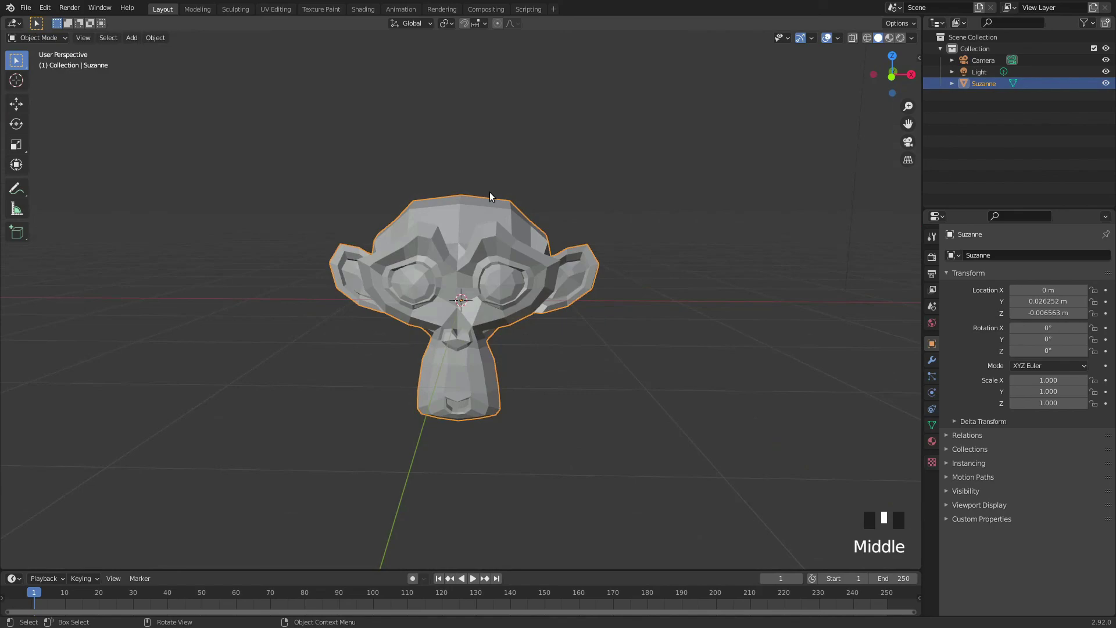
scroll(448, 193, down, 5)
mouse_move(448, 193)
middle_down()
mouse_move(511, 247)
mouse_move(429, 189)
middle_up()
scroll(533, 259, up, 4)
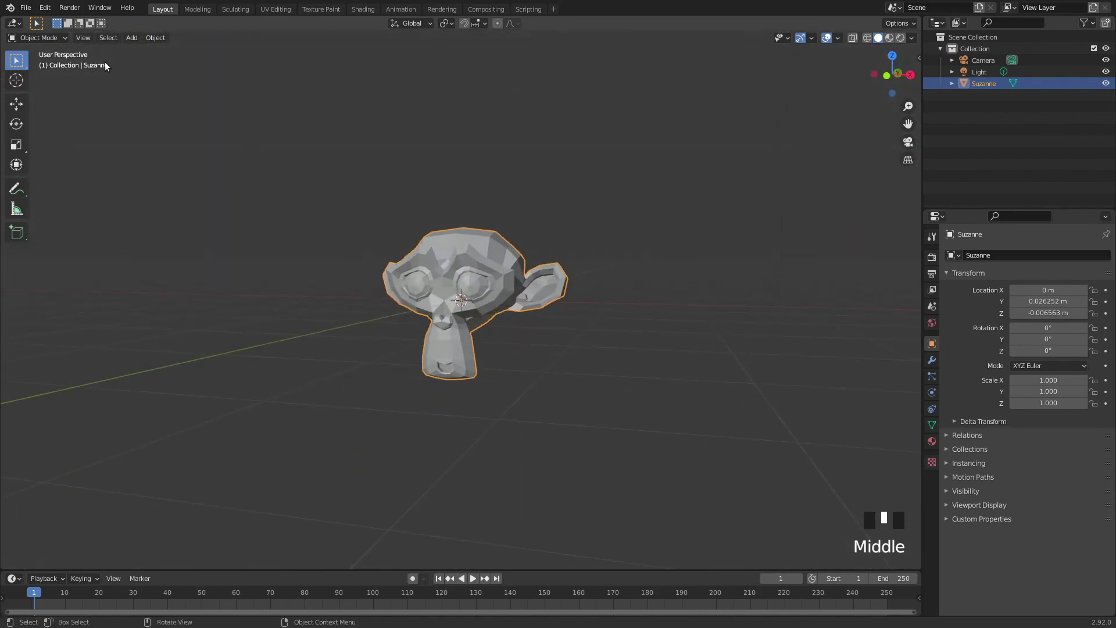
middle_drag(105, 62, 443, 238)
scroll(454, 246, up, 2)
key(x)
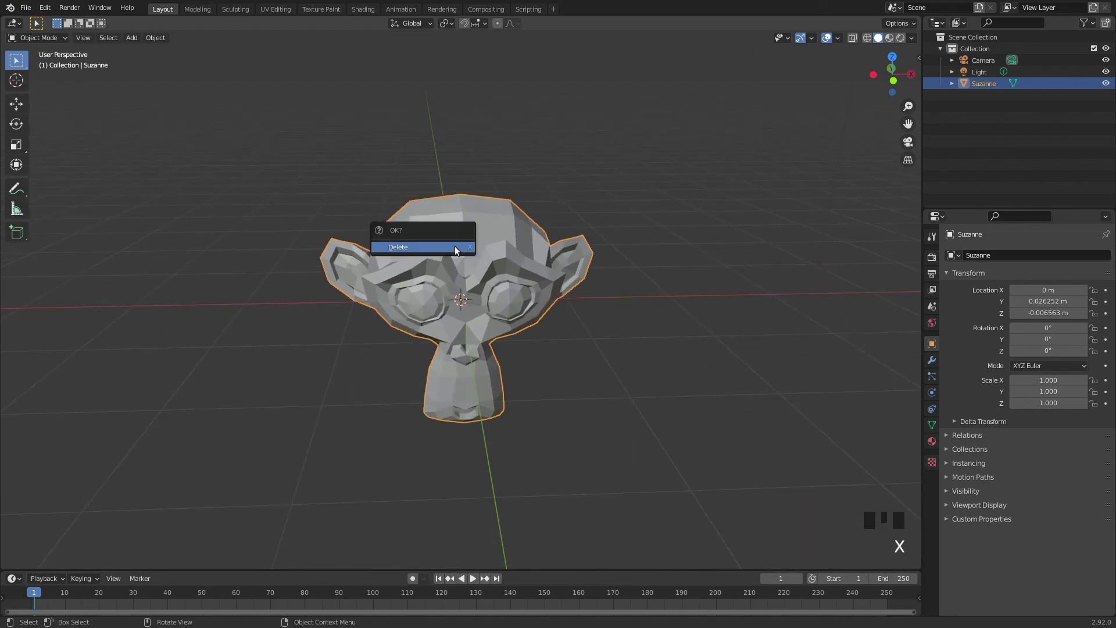
click(454, 245)
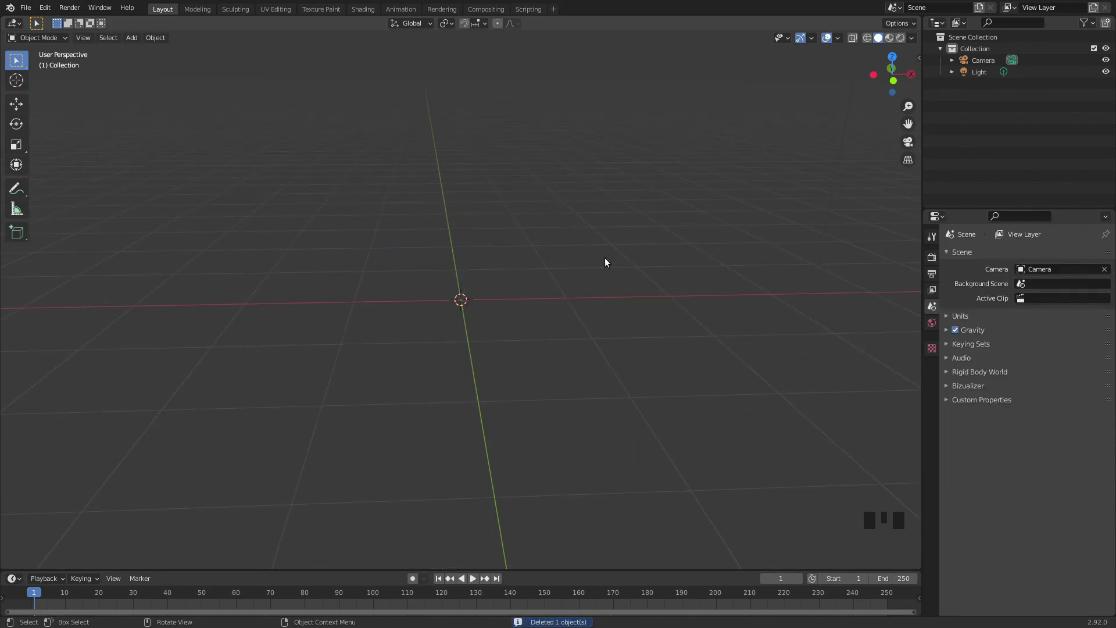
Undo the deletion of the monkey head and view the head up close.
scroll(603, 290, down, 9)
middle_drag(443, 286, 618, 301)
shift+middle_drag(465, 249, 393, 238)
scroll(464, 275, up, 5)
key(ctrl+z)
scroll(493, 296, down, 3)
scroll(382, 240, up, 6)
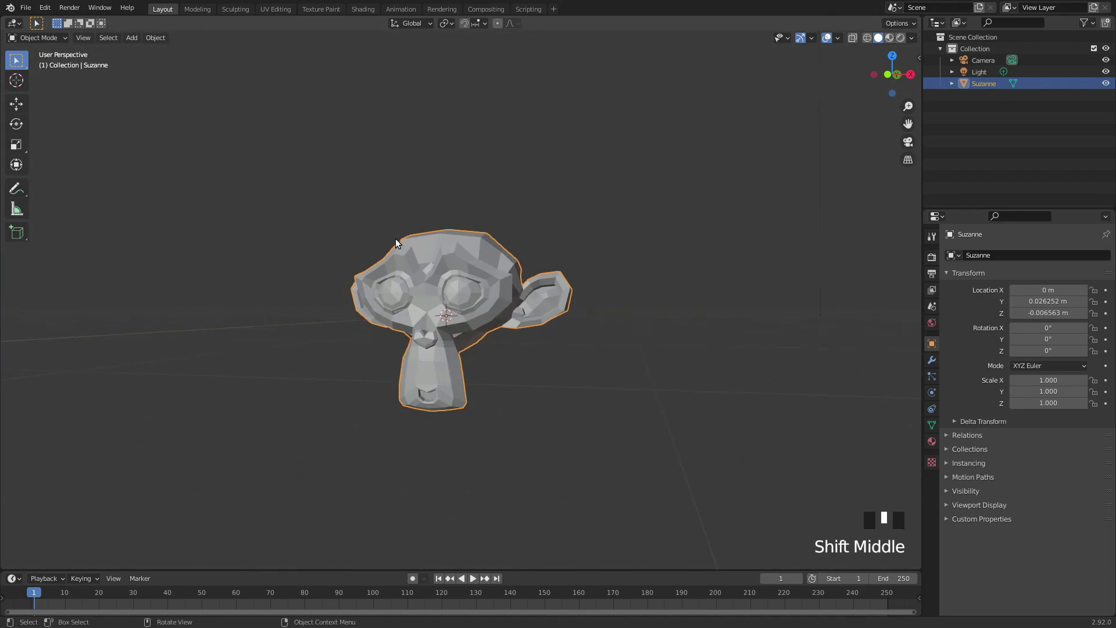
scroll(416, 279, up, 3)
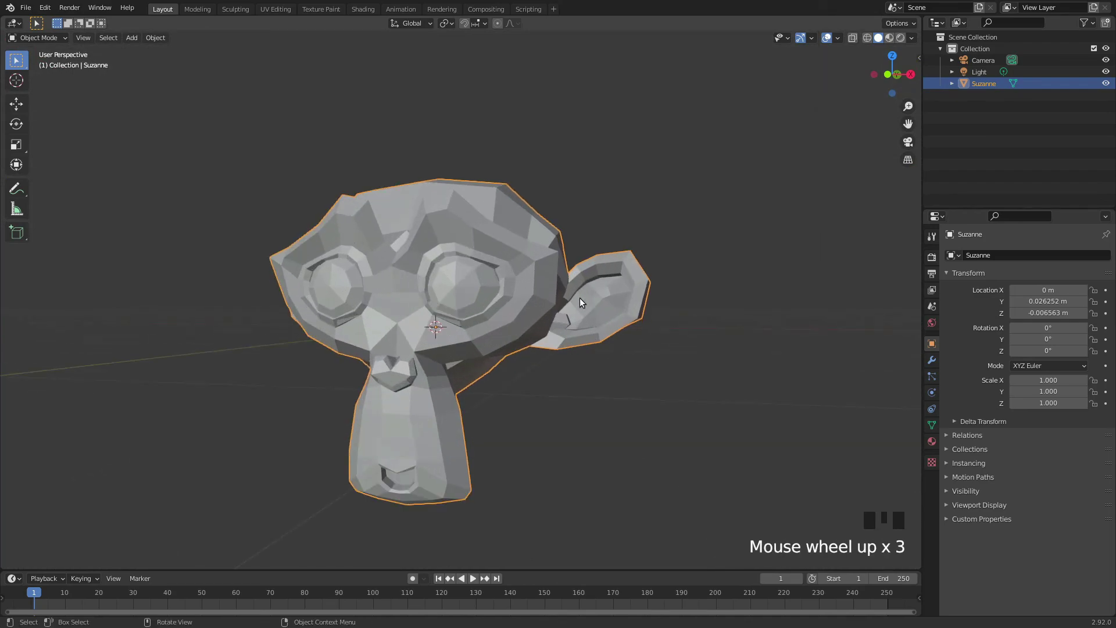